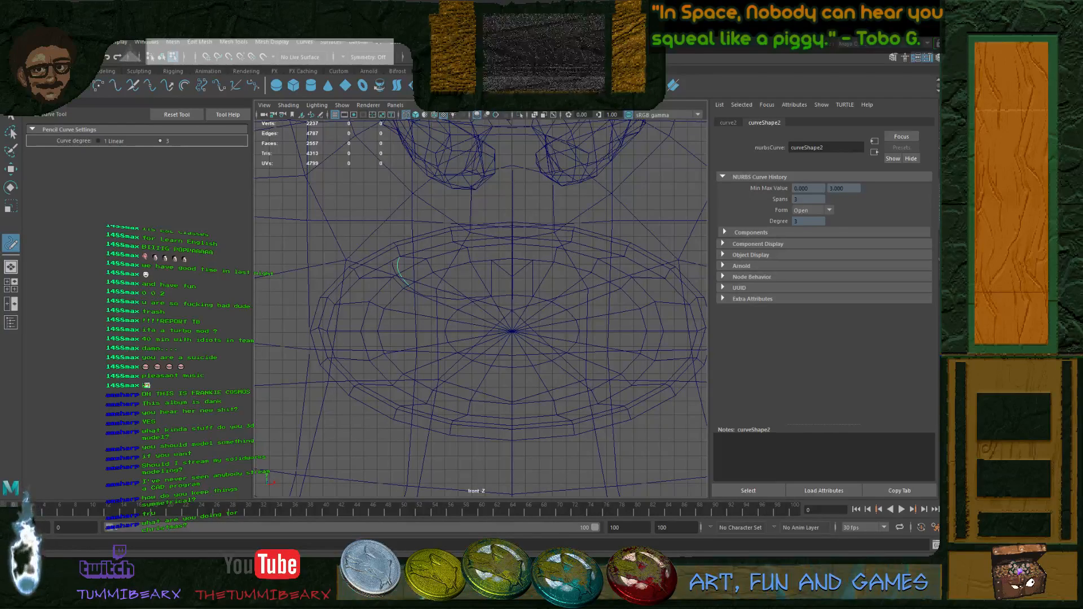
- Trace the left edge of the oval chest disc with a pencil curve and add a short curve inside its lower-left edge
{"action": "mouse_move", "coordinate": [378, 268]}
{"action": "left_mouse_down"}
{"action": "mouse_move", "coordinate": [335, 318]}
{"action": "mouse_move", "coordinate": [342, 368]}
{"action": "mouse_move", "coordinate": [450, 418]}
{"action": "left_mouse_up"}
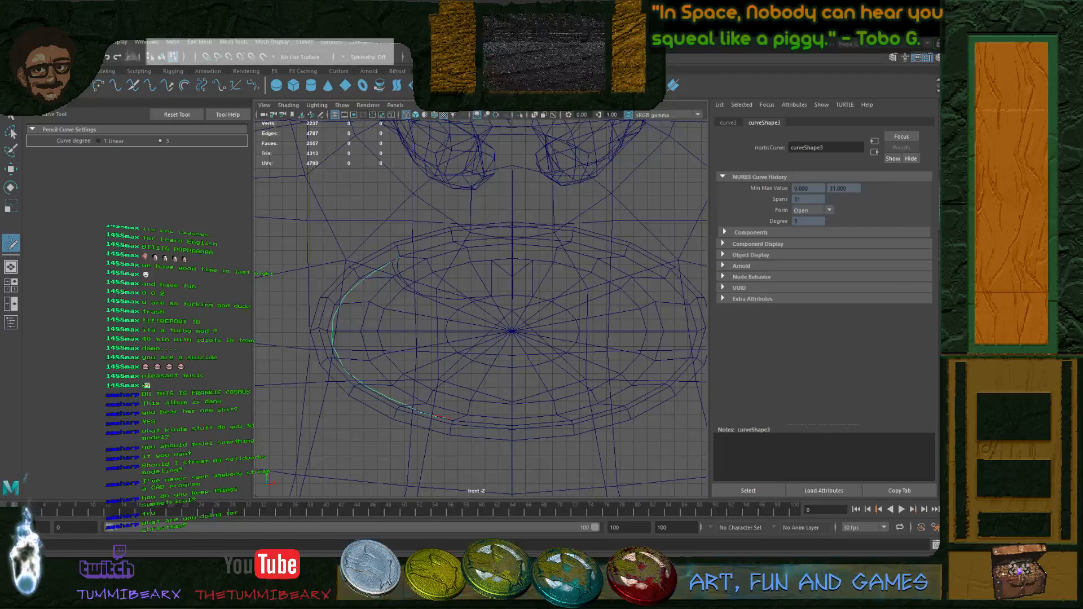
{"action": "mouse_move", "coordinate": [412, 369]}
{"action": "left_mouse_down"}
{"action": "mouse_move", "coordinate": [413, 389]}
{"action": "mouse_move", "coordinate": [448, 419]}
{"action": "left_mouse_up"}
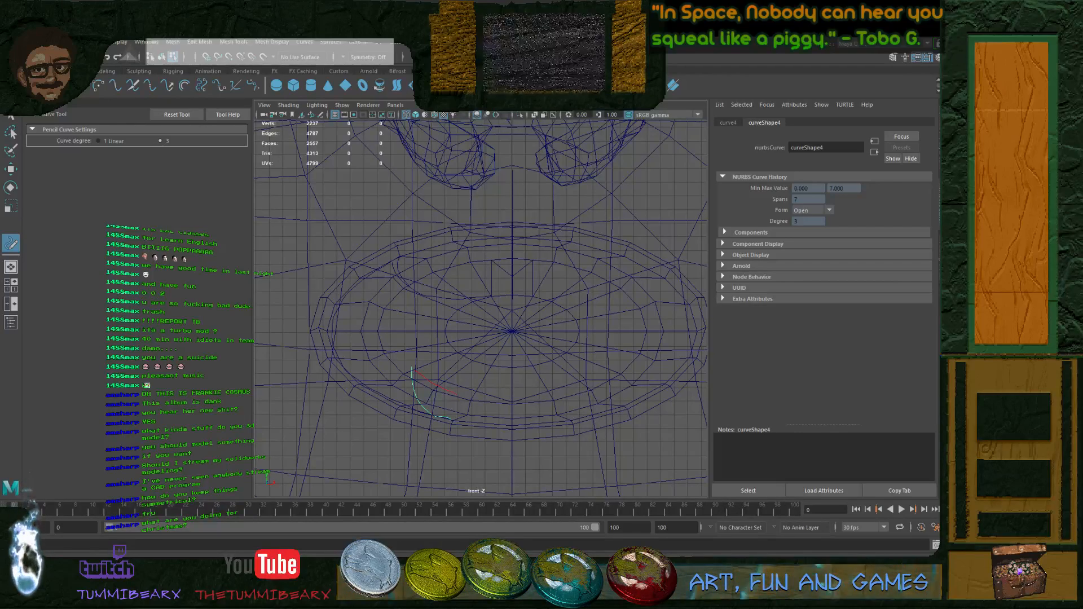
{"action": "left_click_drag", "start_coordinate": [454, 373], "coordinate": [494, 400]}
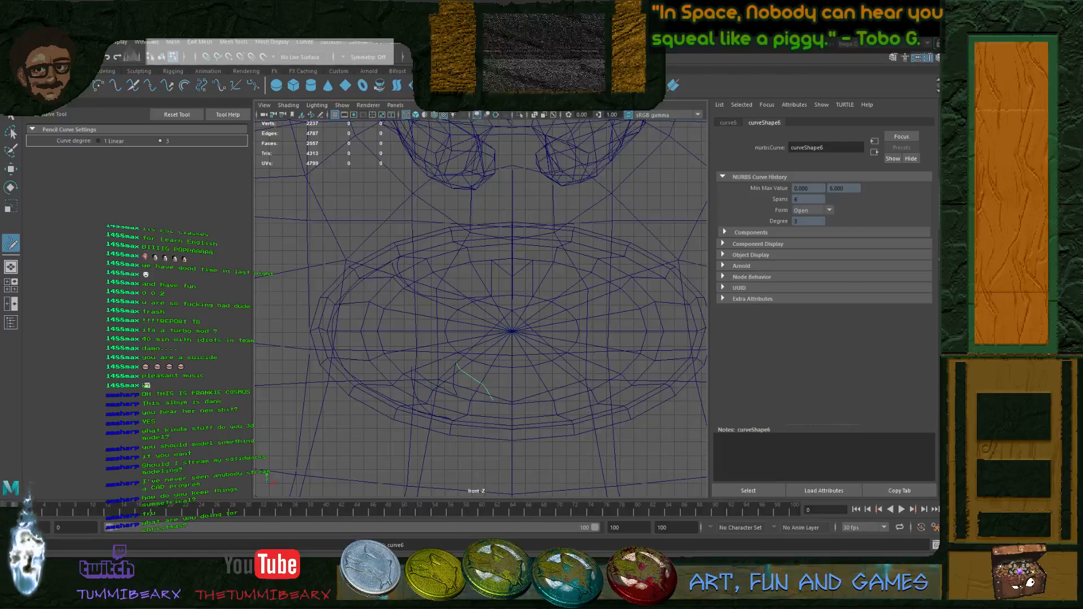
{"action": "key", "text": "ctrl+z"}
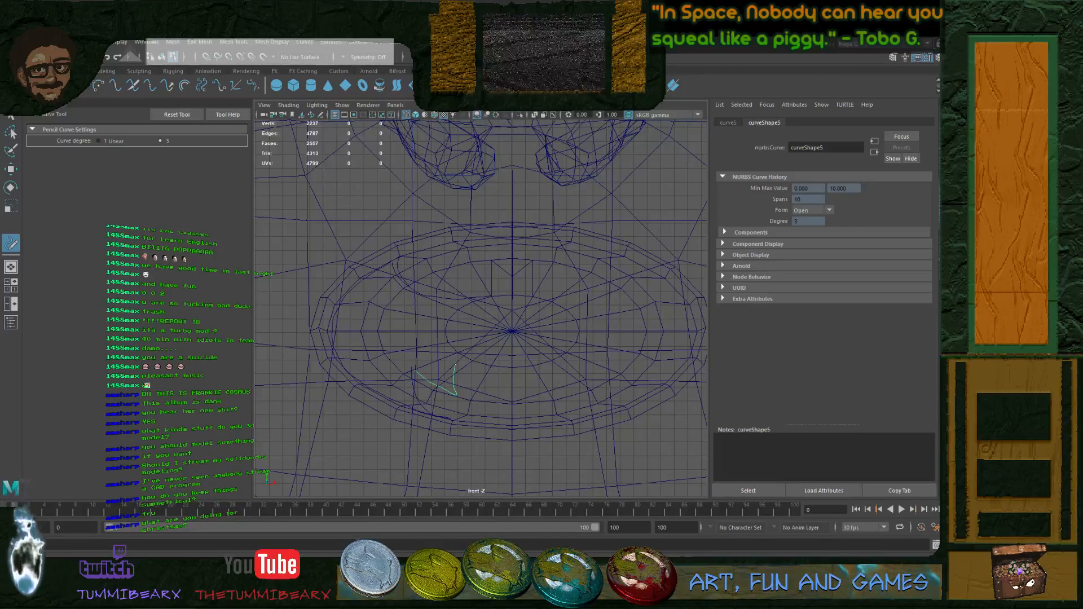
{"action": "left_click_drag", "start_coordinate": [490, 389], "coordinate": [493, 391]}
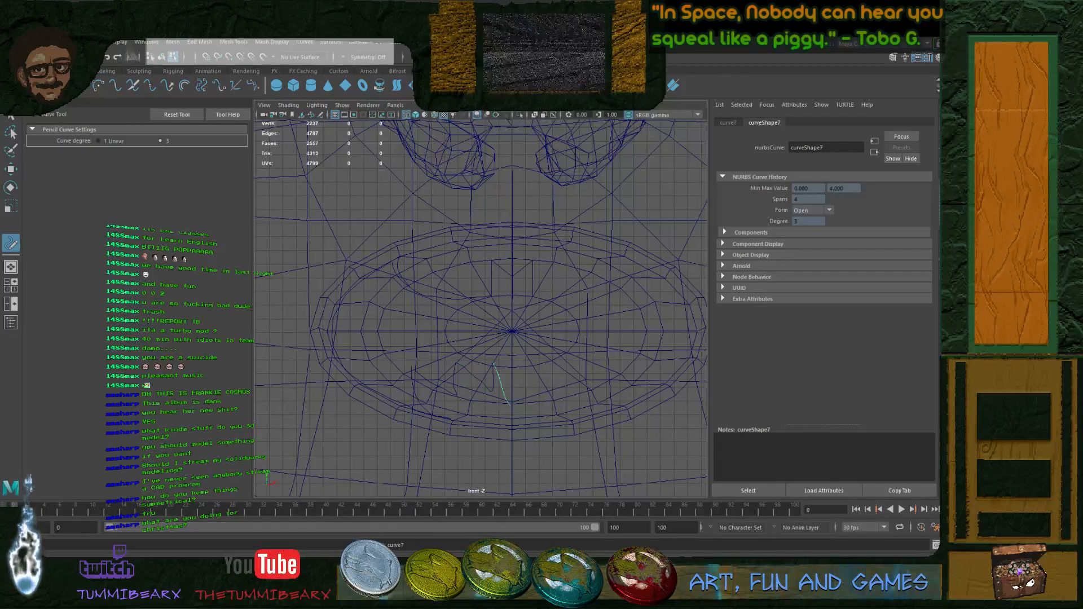
{"action": "key", "text": "ctrl+z"}
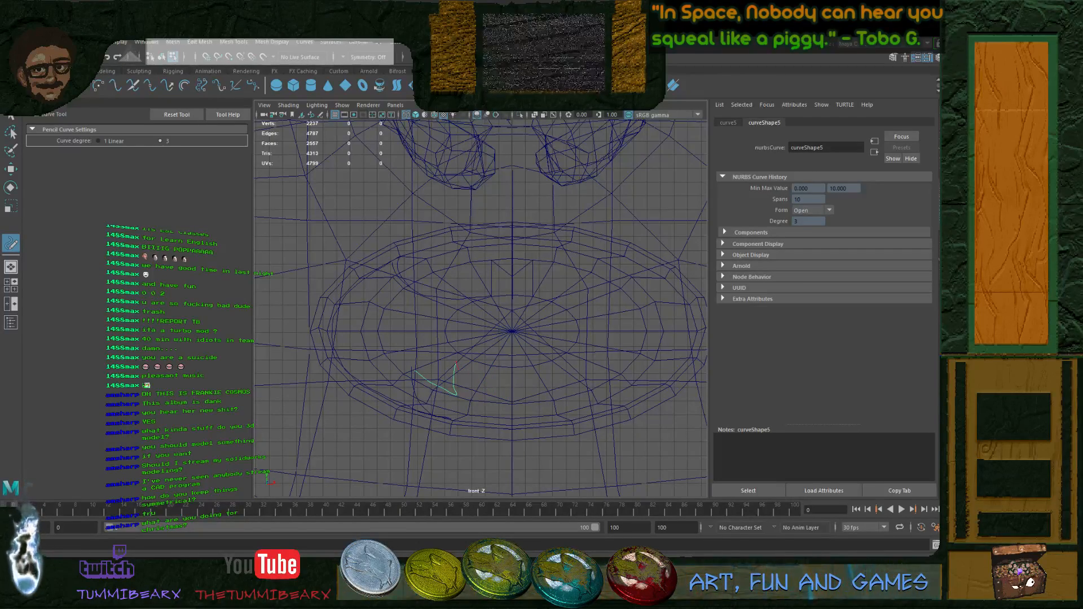
{"action": "mouse_move", "coordinate": [457, 362]}
{"action": "left_mouse_down"}
{"action": "mouse_move", "coordinate": [480, 389]}
{"action": "mouse_move", "coordinate": [486, 357]}
{"action": "left_mouse_up"}
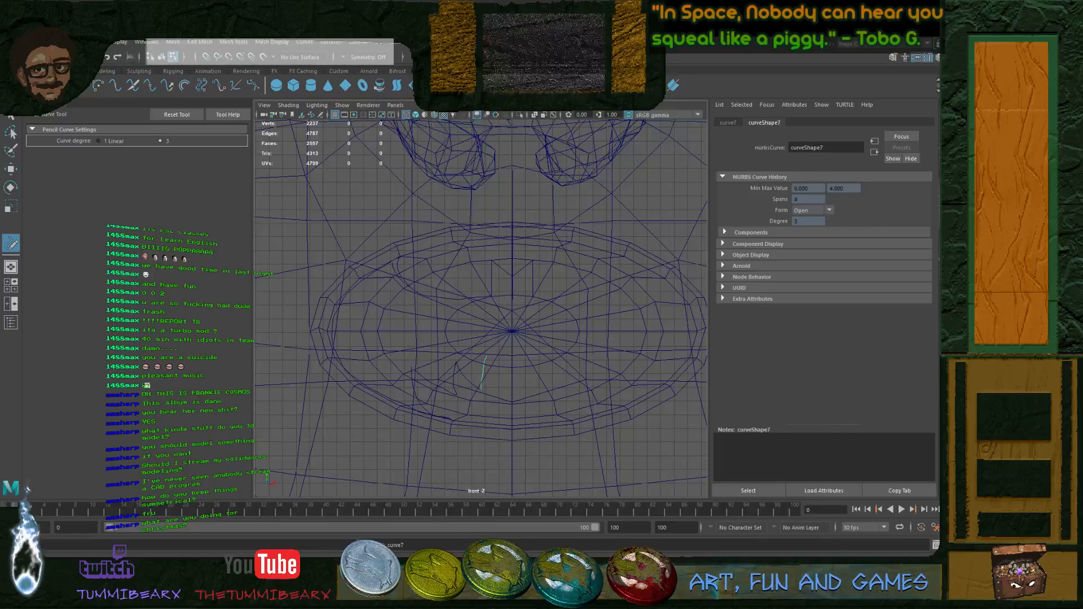
{"action": "key", "text": "ctrl+z"}
{"action": "key", "text": "ctrl+z"}
{"action": "key", "text": "ctrl+z"}
{"action": "key", "text": "ctrl+z"}
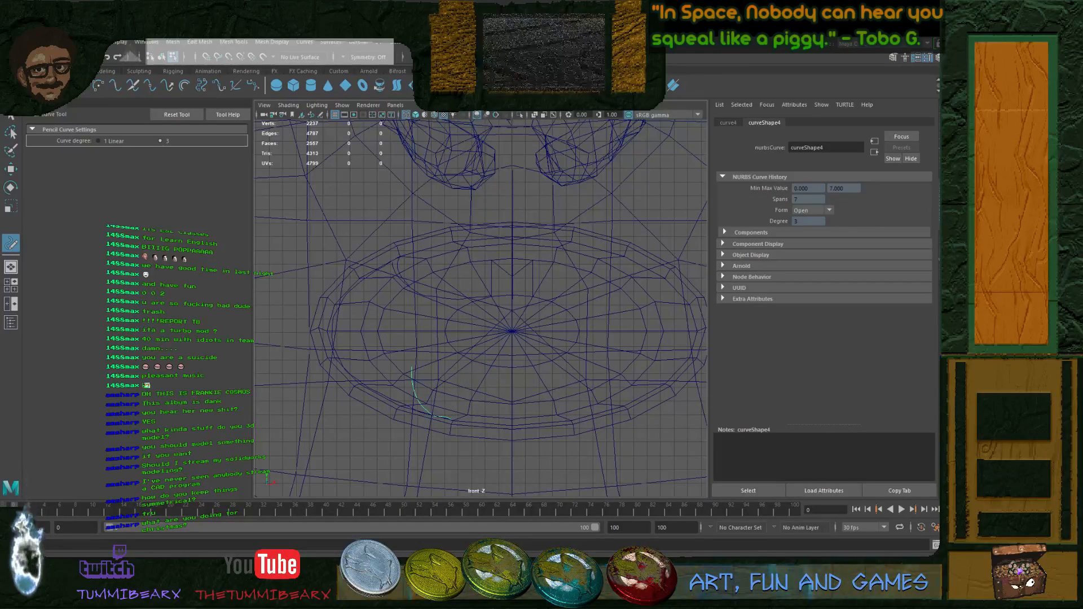
{"action": "left_click_drag", "start_coordinate": [456, 383], "coordinate": [459, 387]}
{"action": "key", "text": "ctrl+z"}
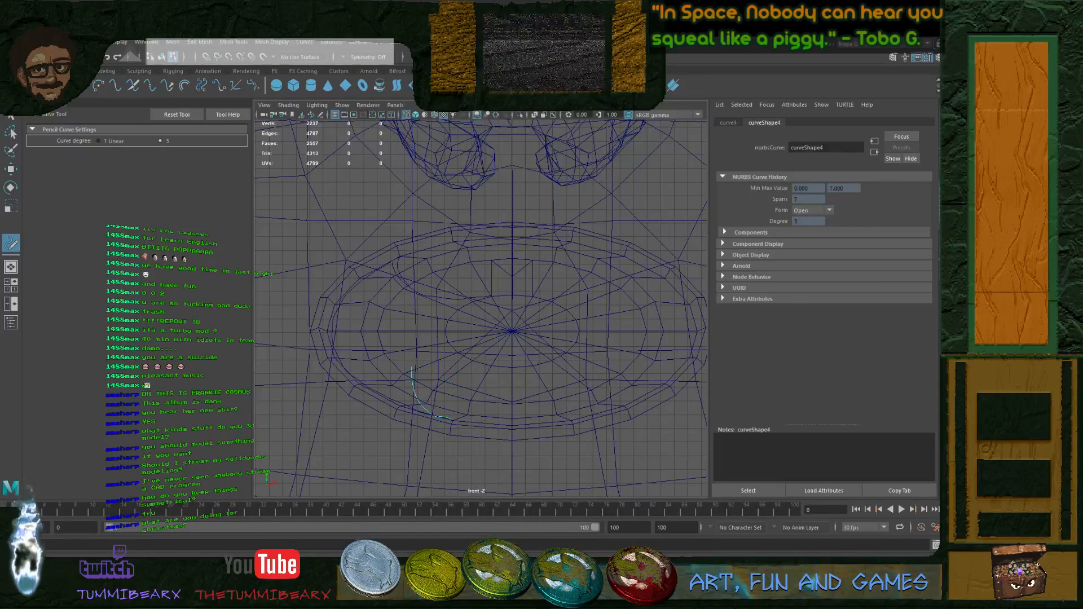
- Sketch zigzag pencil curves across the disc's lower half, from the lower-left curve to just past the vertical centre line
{"action": "mouse_move", "coordinate": [437, 378]}
{"action": "left_mouse_down"}
{"action": "mouse_move", "coordinate": [477, 391]}
{"action": "mouse_move", "coordinate": [473, 361]}
{"action": "mouse_move", "coordinate": [511, 402]}
{"action": "left_mouse_up"}
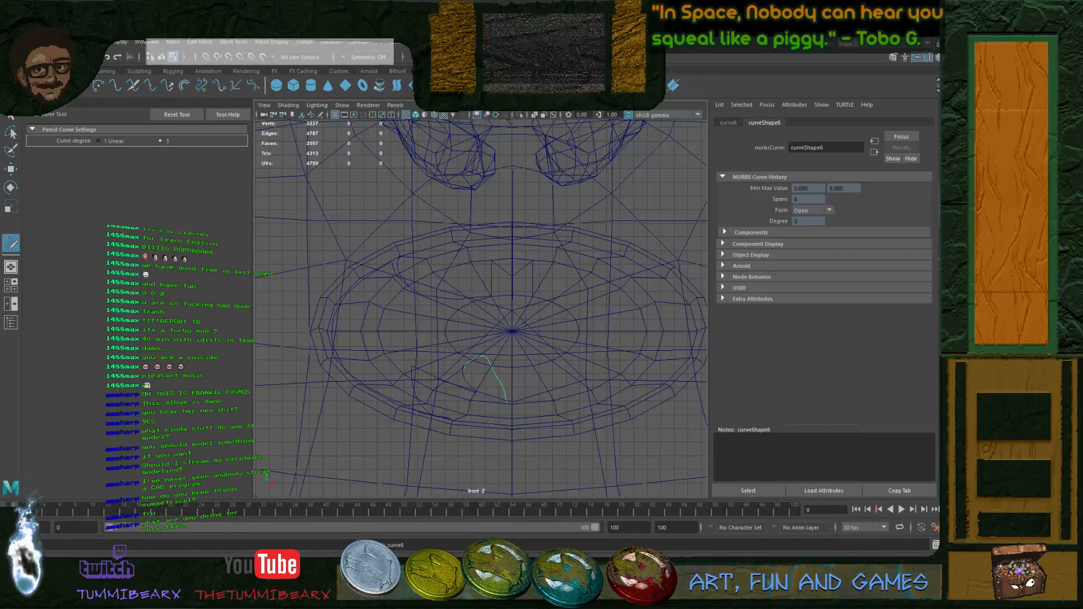
{"action": "key", "text": "ctrl+z"}
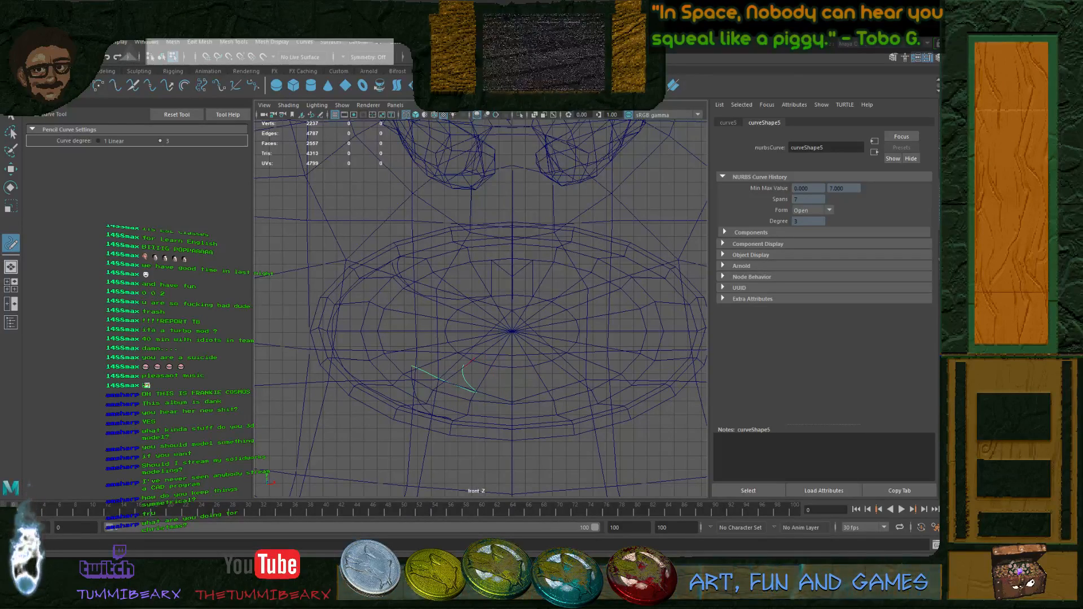
{"action": "key", "text": "shift+z"}
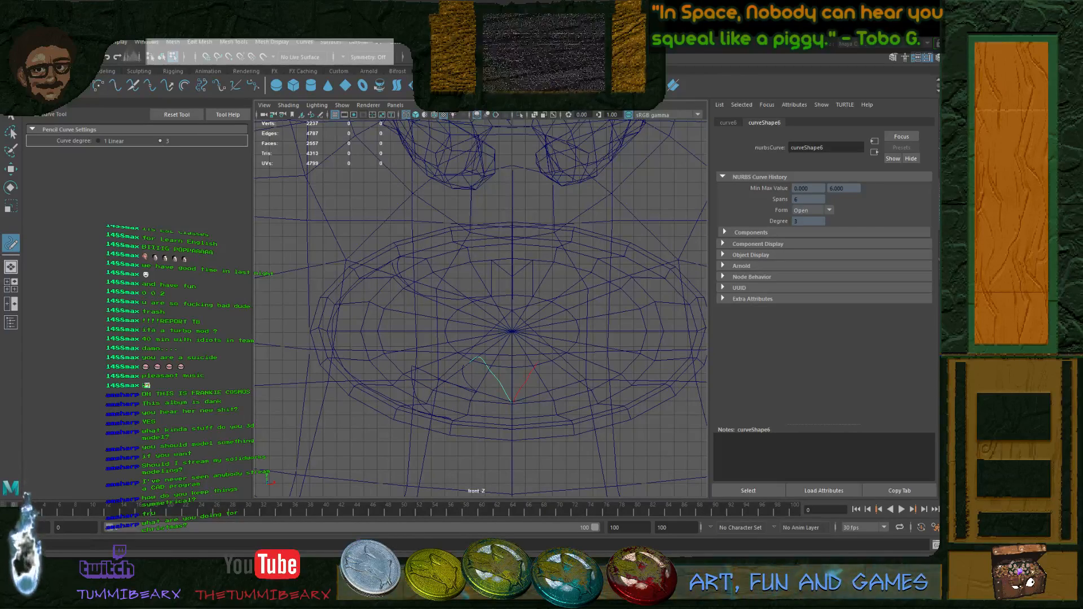
{"action": "left_click_drag", "start_coordinate": [539, 361], "coordinate": [542, 355]}
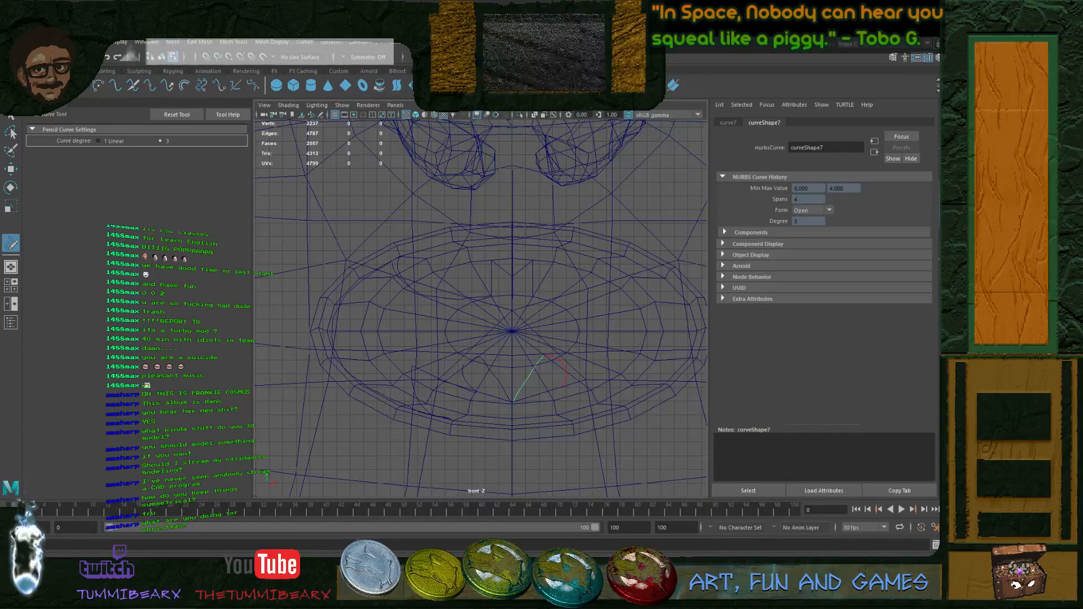
{"action": "mouse_move", "coordinate": [561, 389]}
{"action": "left_mouse_down"}
{"action": "mouse_move", "coordinate": [561, 370]}
{"action": "mouse_move", "coordinate": [562, 387]}
{"action": "left_mouse_up"}
{"action": "key", "text": "ctrl+z"}
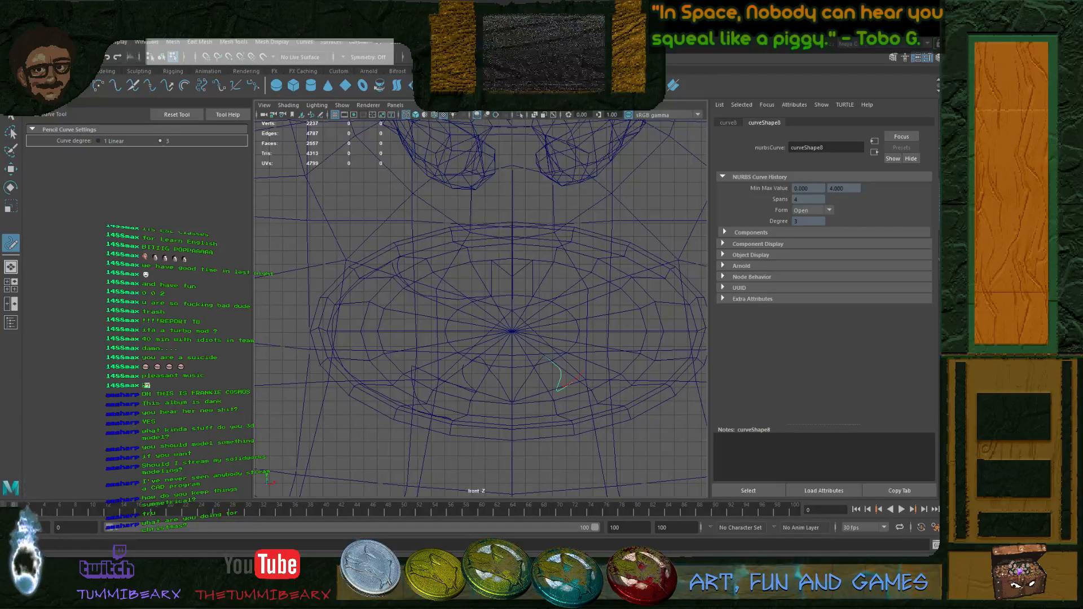
{"action": "key", "text": "ctrl+z"}
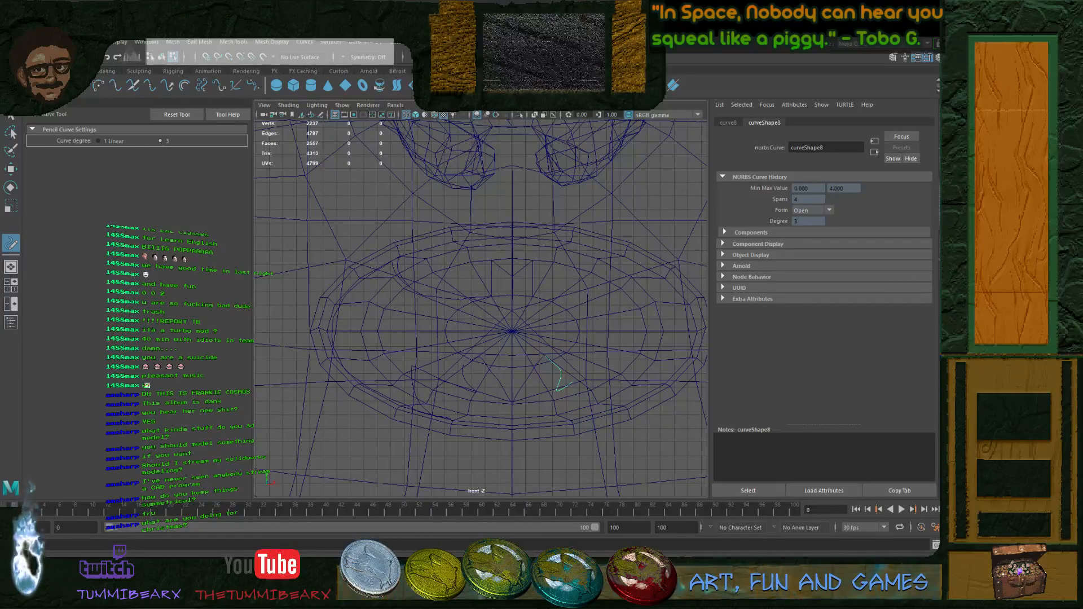
{"action": "scroll", "coordinate": [481, 309], "scroll_direction": "down", "scroll_amount": 2}
{"action": "key", "text": "q"}
{"action": "left_click", "coordinate": [584, 389]}
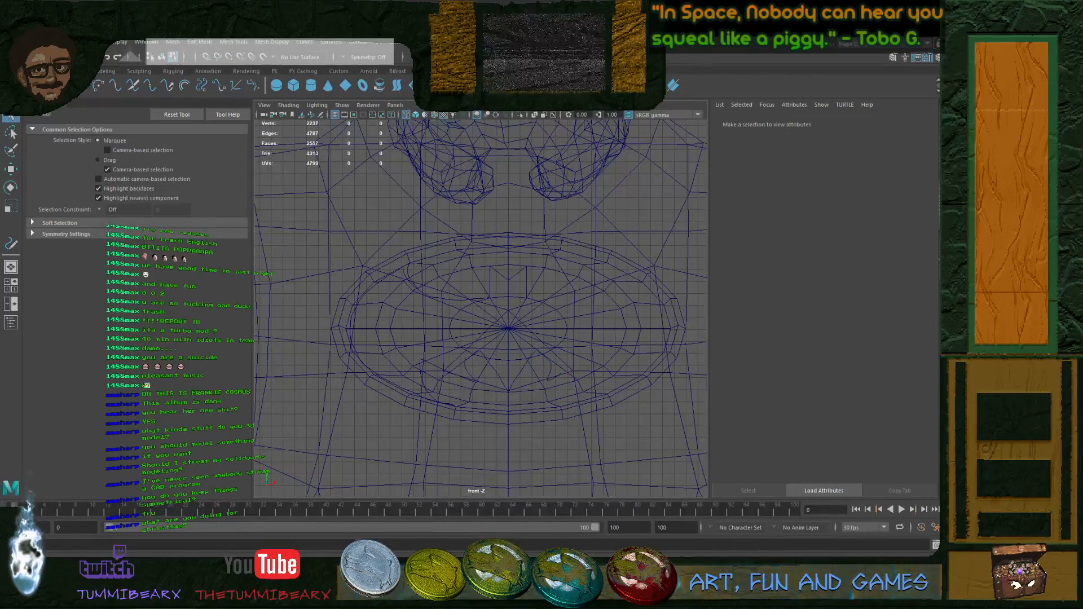
- Examine the chest disc and the character in the four-view layout, comparing shaded and wireframe display
{"action": "key", "text": "space"}
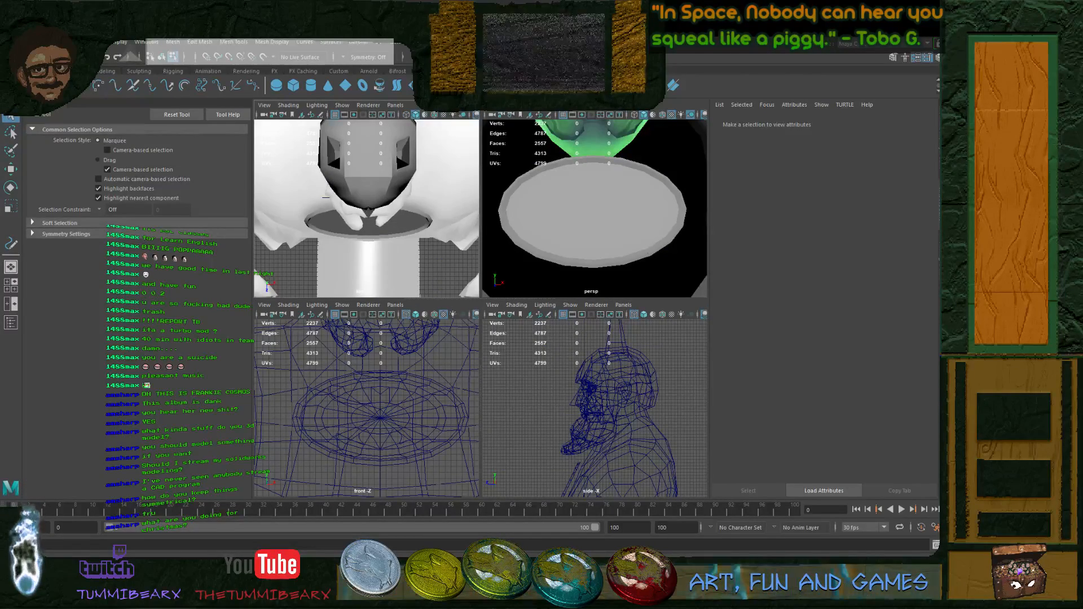
{"action": "scroll", "coordinate": [595, 209], "scroll_direction": "down", "scroll_amount": 5}
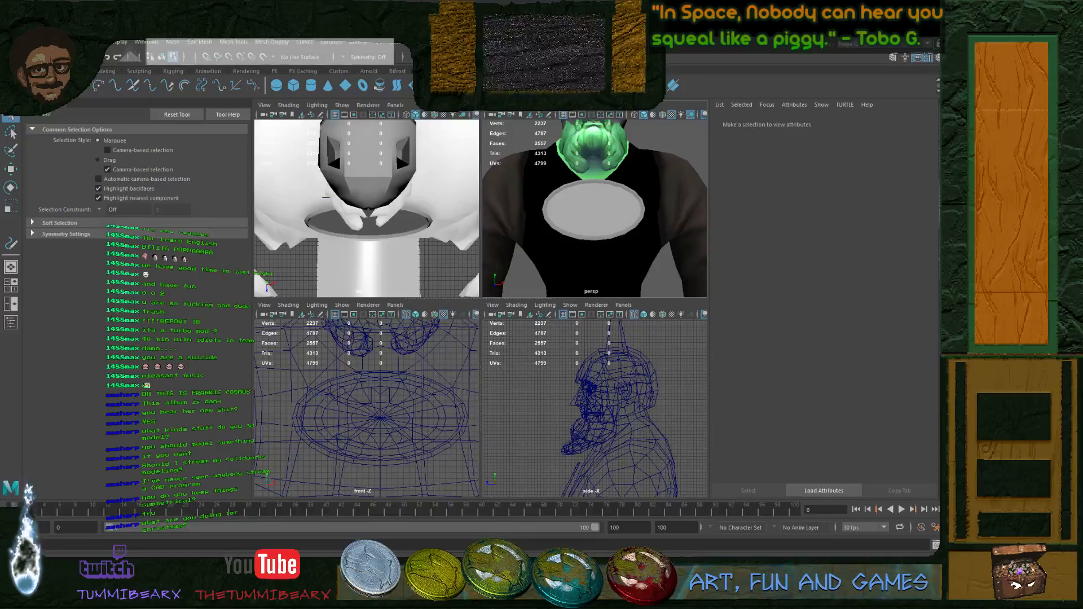
{"action": "scroll", "coordinate": [367, 409], "scroll_direction": "up", "scroll_amount": 4}
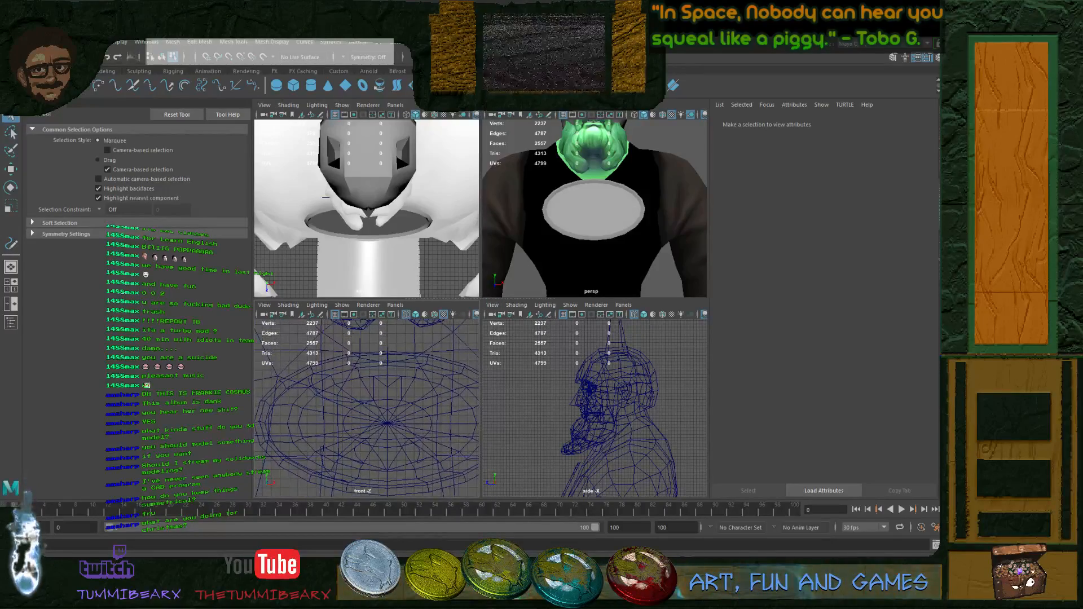
{"action": "scroll", "coordinate": [367, 207], "scroll_direction": "down", "scroll_amount": 5}
{"action": "scroll", "coordinate": [367, 207], "scroll_direction": "up", "scroll_amount": 4}
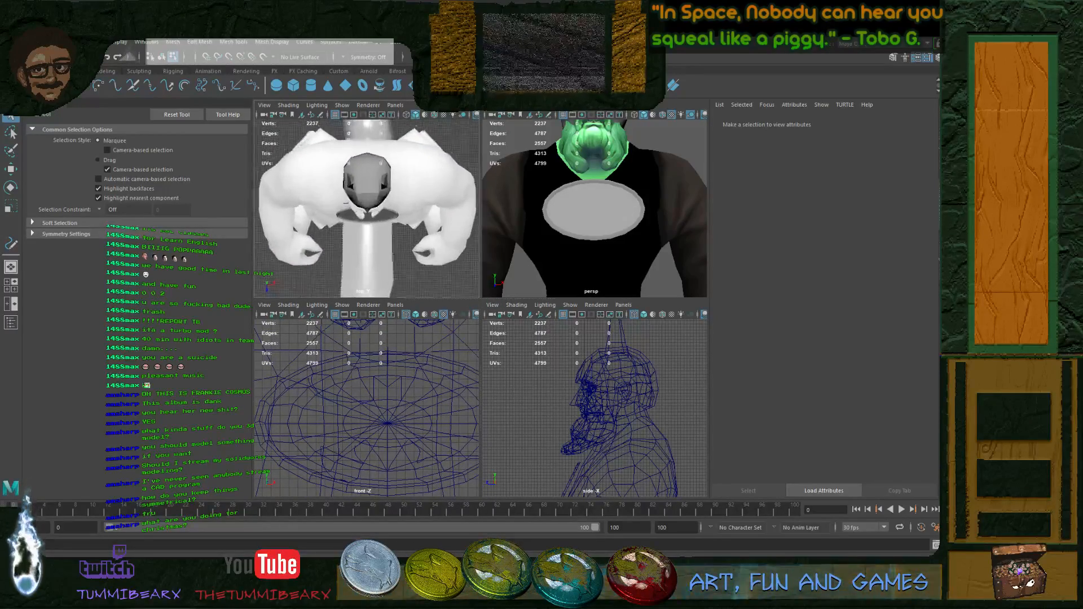
{"action": "key", "text": "4"}
{"action": "scroll", "coordinate": [367, 208], "scroll_direction": "up", "scroll_amount": 3}
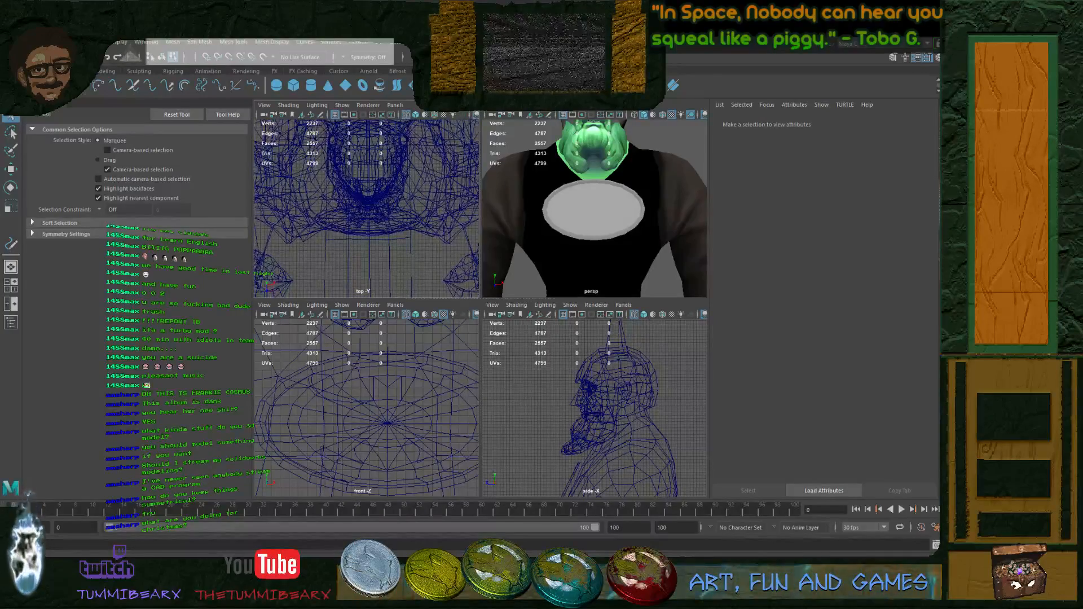
{"action": "key", "text": "5"}
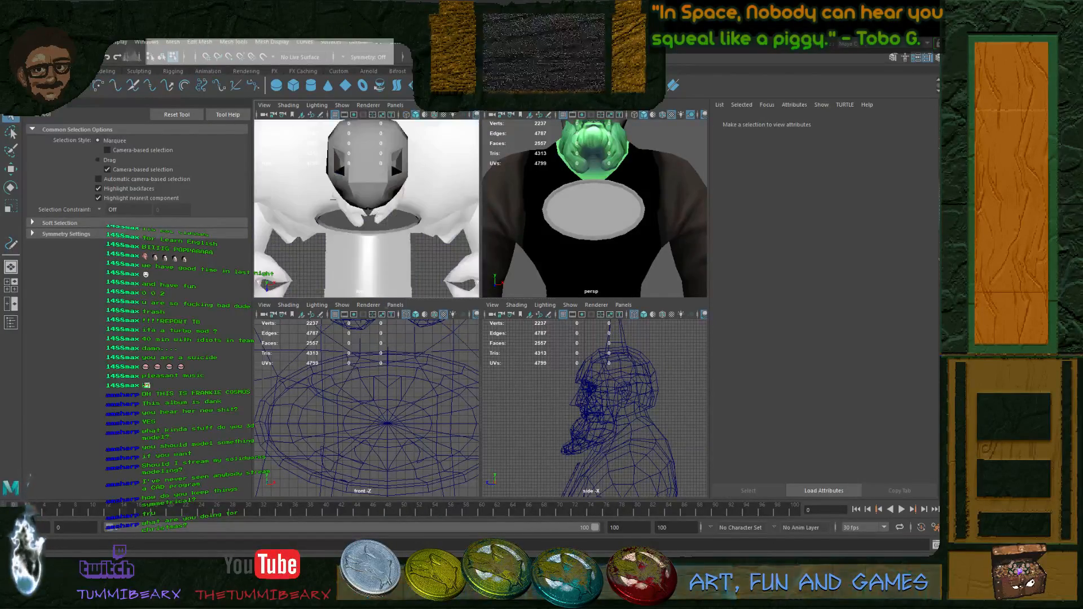
{"action": "key", "text": "5"}
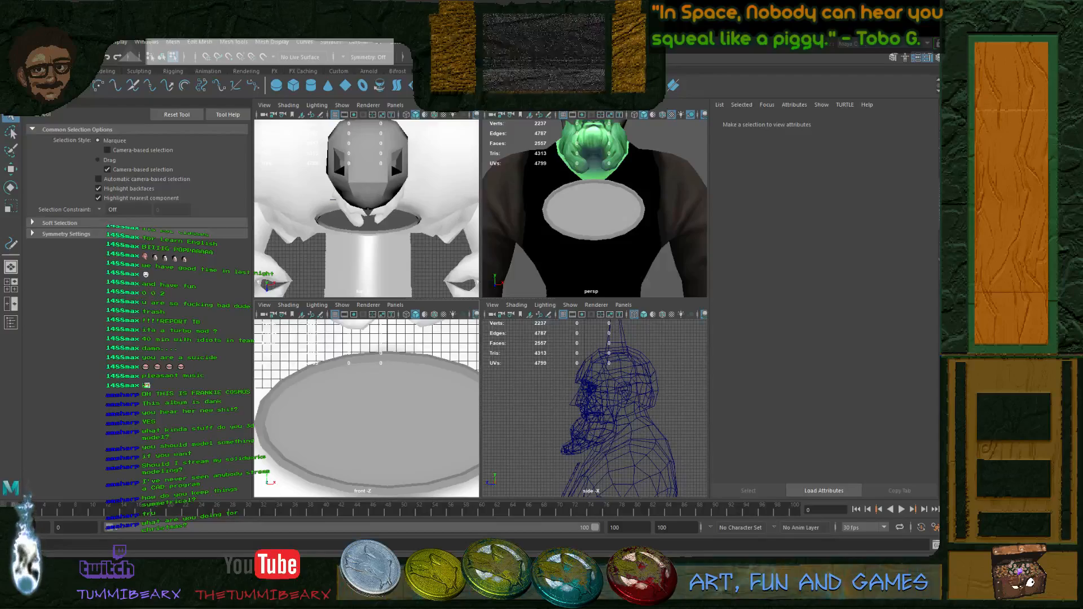
{"action": "key", "text": "4"}
{"action": "scroll", "coordinate": [591, 211], "scroll_direction": "up", "scroll_amount": 6}
- Switch the disc mesh to vertex editing and select a vertex at the upper left of its inner ring
{"action": "left_click", "coordinate": [587, 228]}
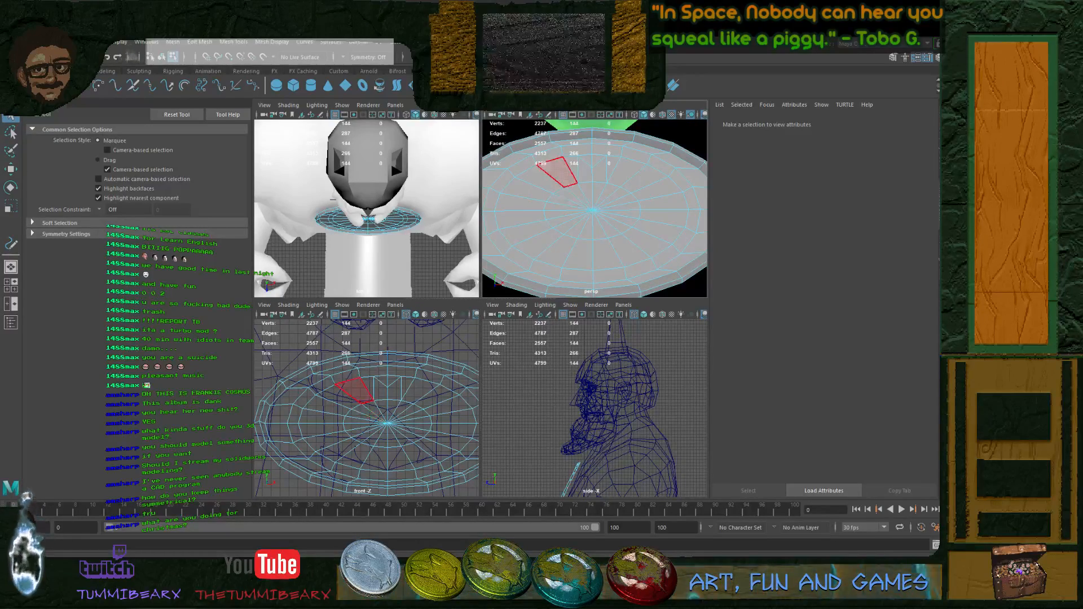
{"action": "scroll", "coordinate": [594, 208], "scroll_direction": "up", "scroll_amount": 5}
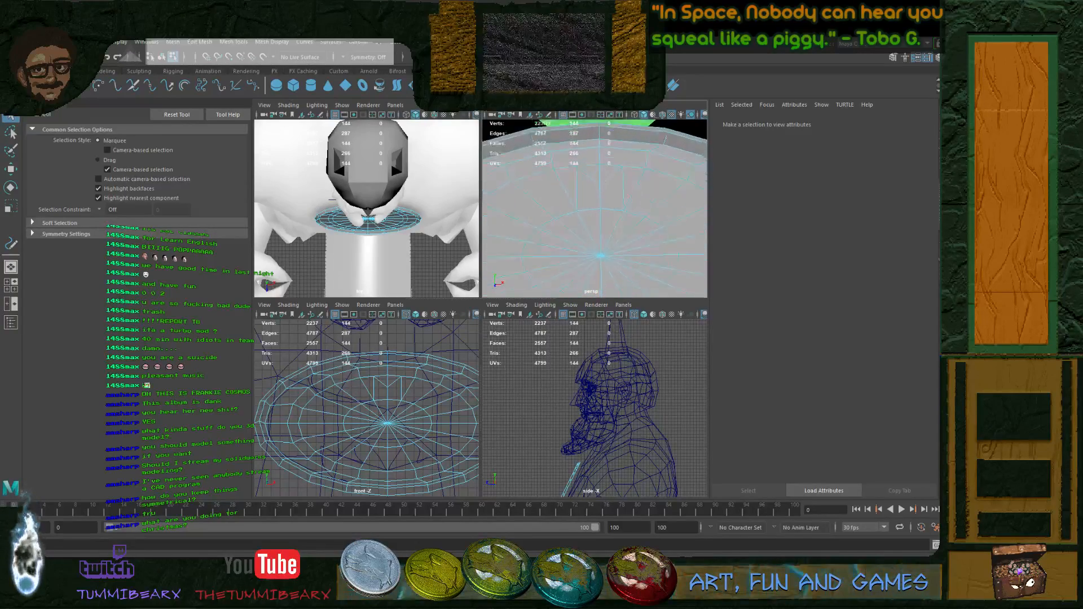
{"action": "key", "text": "F9"}
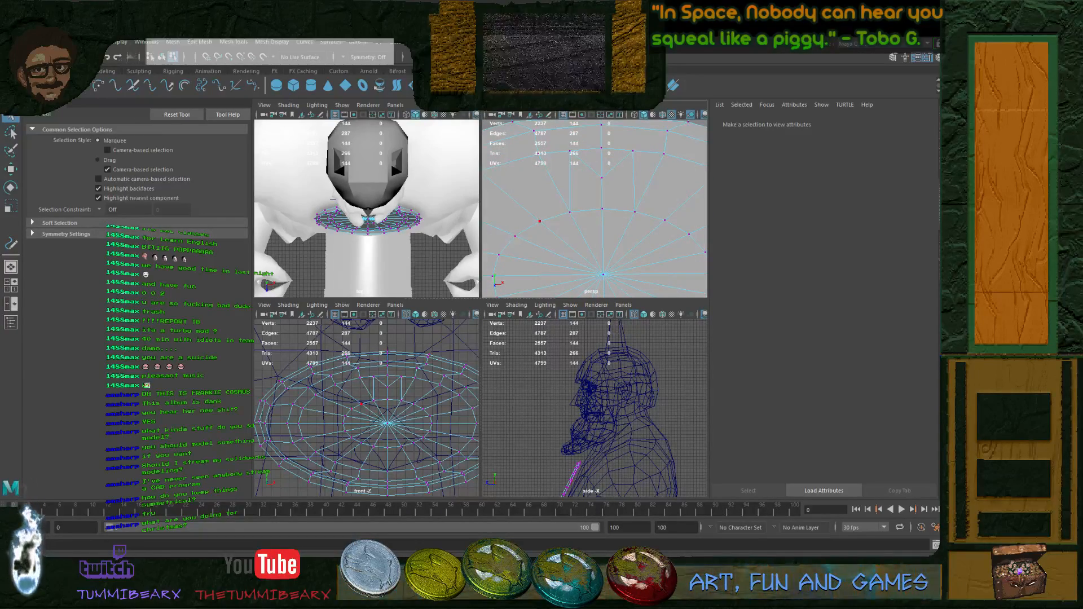
{"action": "left_click", "coordinate": [540, 221]}
{"action": "scroll", "coordinate": [320, 457], "scroll_direction": "up", "scroll_amount": 5}
{"action": "scroll", "coordinate": [320, 458], "scroll_direction": "up", "scroll_amount": 2}
{"action": "middle_click_drag", "start_coordinate": [347, 397], "coordinate": [354, 429], "text": "alt"}
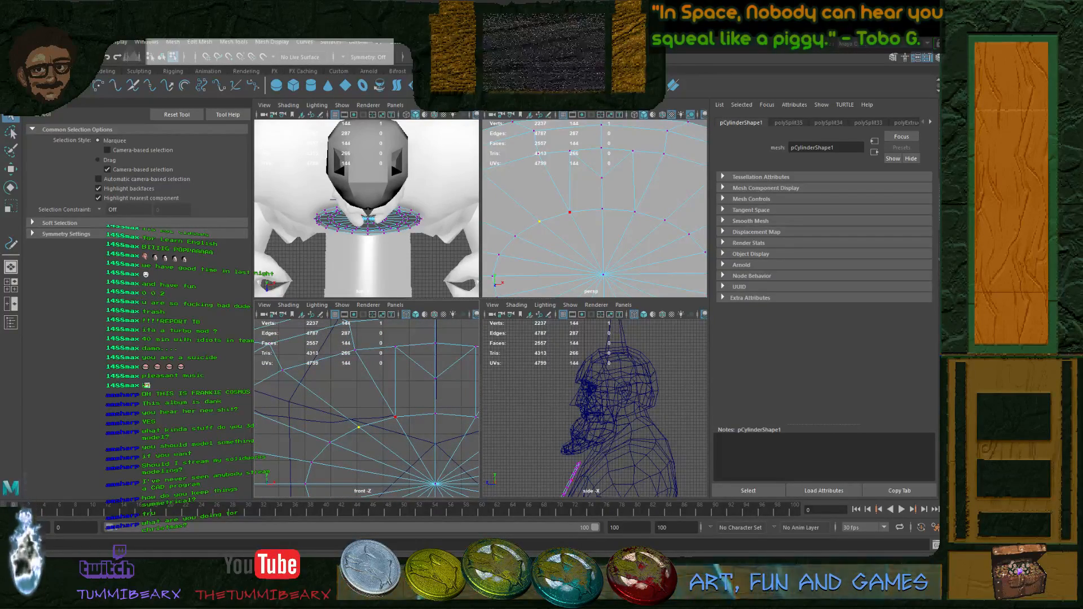
{"action": "key", "text": "w"}
{"action": "left_click_drag", "start_coordinate": [359, 380], "coordinate": [359, 374]}
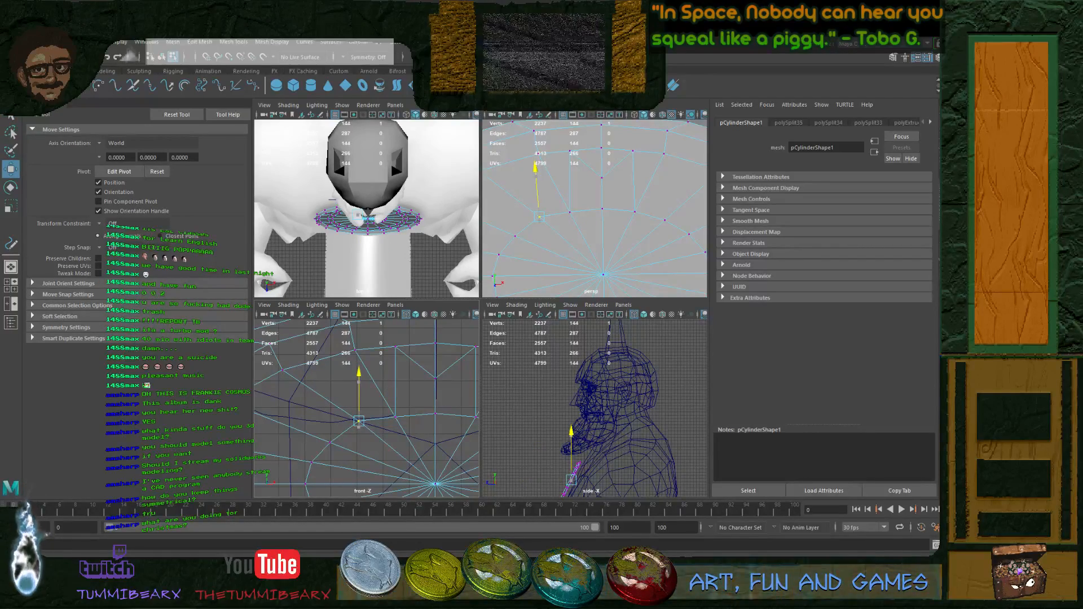
{"action": "key", "text": "q"}
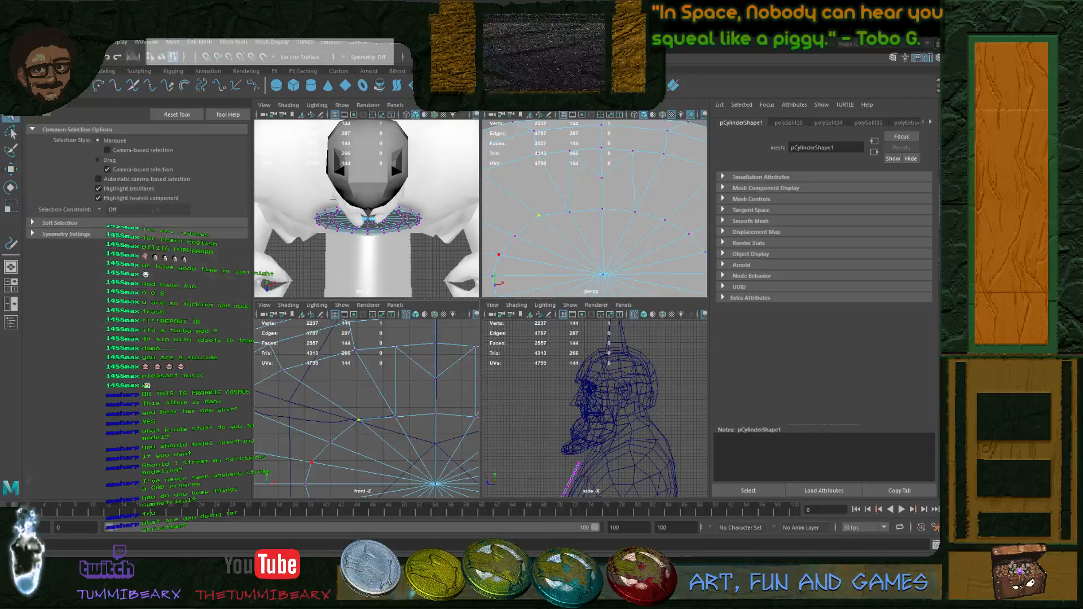
{"action": "left_click", "coordinate": [330, 443]}
{"action": "middle_click_drag", "start_coordinate": [332, 443], "coordinate": [370, 438], "text": "alt"}
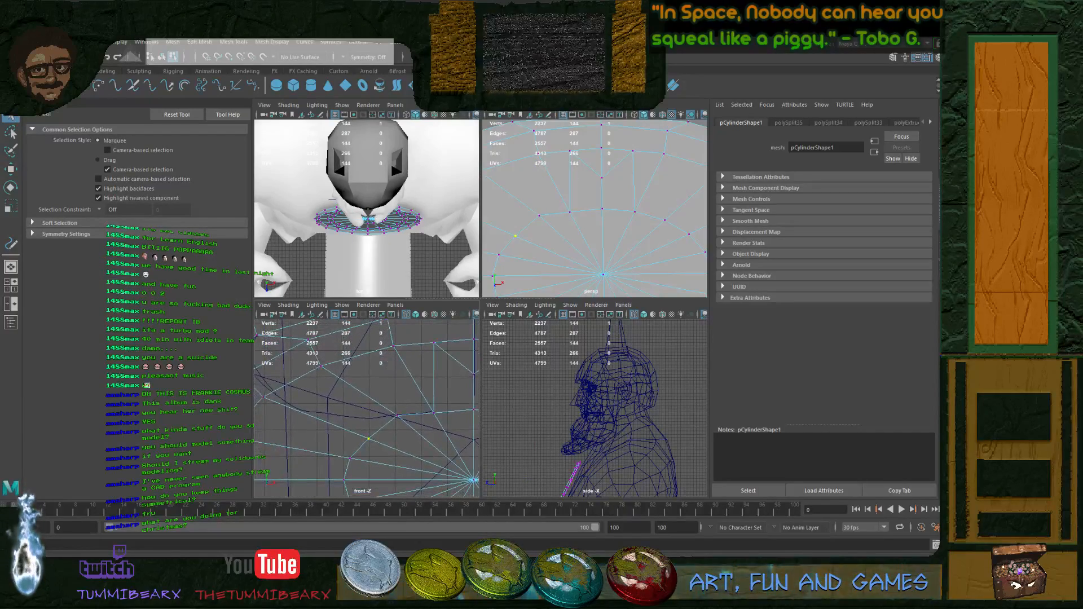
{"action": "middle_click_drag", "start_coordinate": [434, 413], "coordinate": [393, 416], "text": "alt"}
{"action": "key", "text": "ctrl+z"}
{"action": "key", "text": "ctrl+z"}
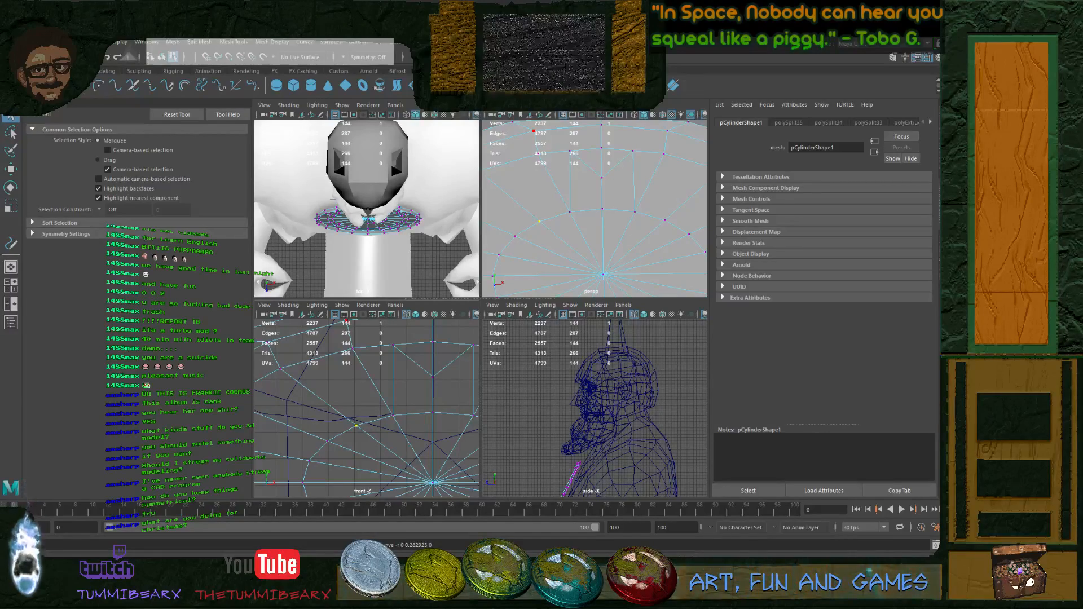
- Turn on symmetry, raise the upper-left inner-ring vertex slightly, and move the next vertex outward along the ring up and outward
{"action": "left_click", "coordinate": [368, 57]}
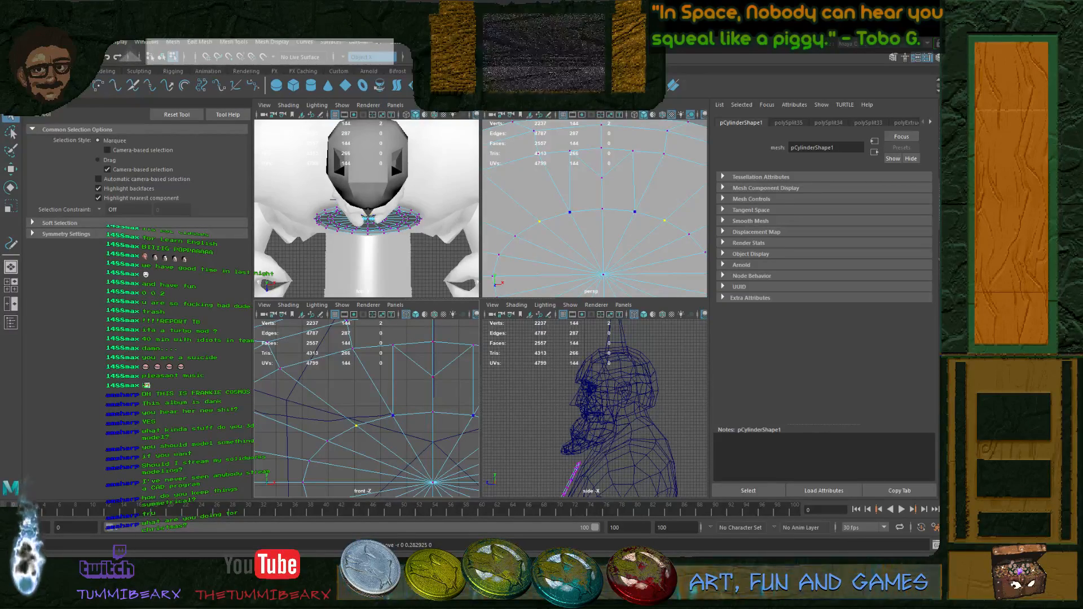
{"action": "key", "text": "w"}
{"action": "left_click_drag", "start_coordinate": [535, 172], "coordinate": [535, 165]}
{"action": "left_click", "coordinate": [515, 236]}
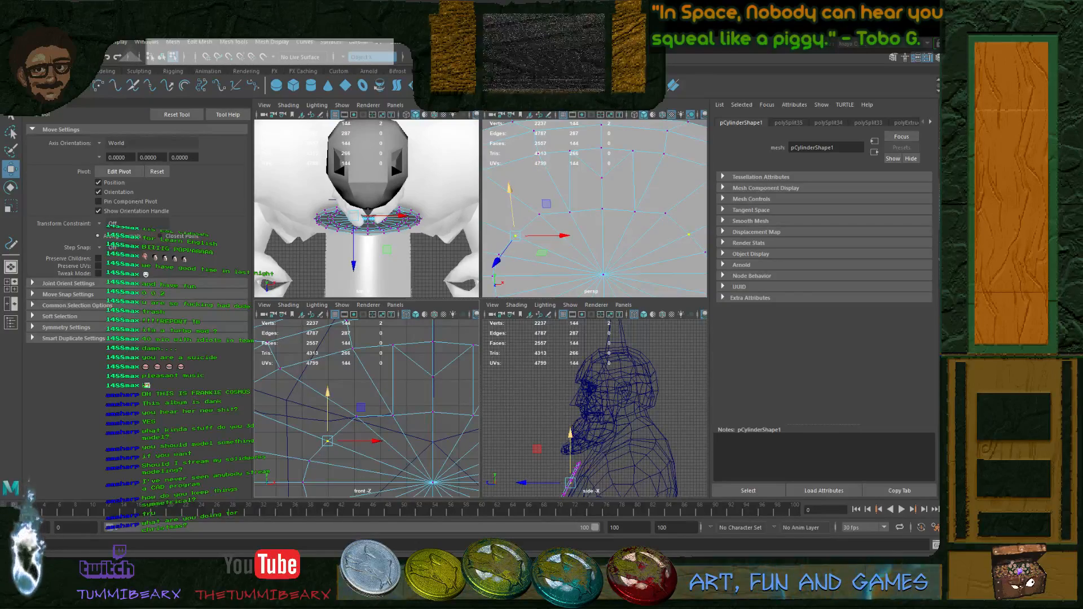
{"action": "left_click_drag", "start_coordinate": [515, 236], "coordinate": [496, 219]}
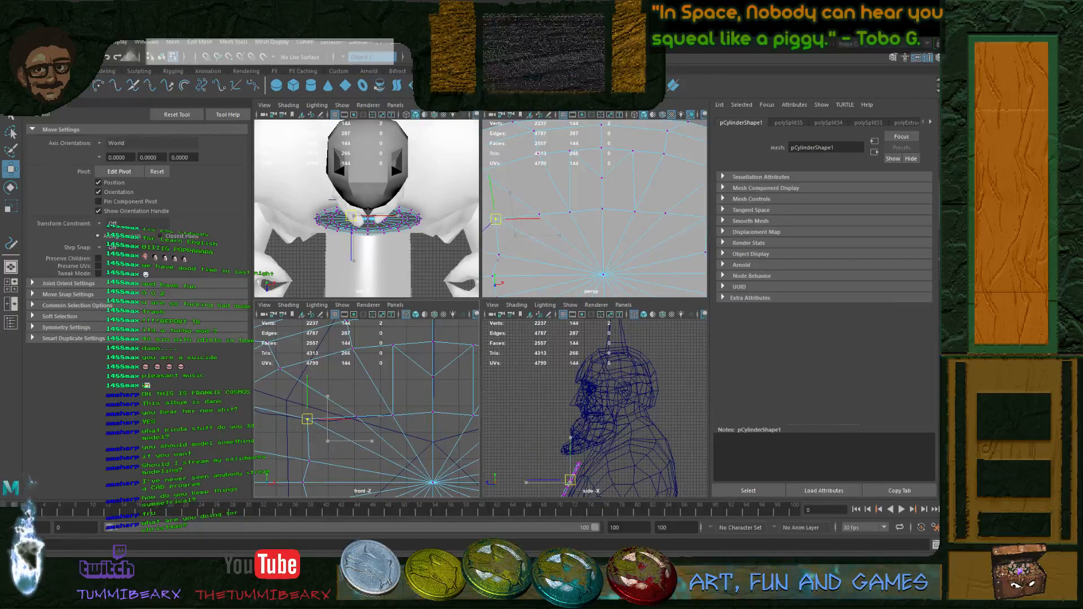
- Move the disc vertex just outside the inner ring's upper left slightly inward and up, close to the sketched curve
{"action": "key", "text": "q"}
{"action": "scroll", "coordinate": [390, 416], "scroll_direction": "down", "scroll_amount": 4}
{"action": "scroll", "coordinate": [366, 420], "scroll_direction": "up", "scroll_amount": 2}
{"action": "scroll", "coordinate": [366, 421], "scroll_direction": "down", "scroll_amount": 1}
{"action": "middle_click_drag", "start_coordinate": [359, 430], "coordinate": [400, 431], "text": "alt"}
{"action": "scroll", "coordinate": [361, 404], "scroll_direction": "up", "scroll_amount": 2}
{"action": "mouse_move", "coordinate": [312, 406]}
{"action": "left_mouse_down"}
{"action": "mouse_move", "coordinate": [325, 415]}
{"action": "mouse_move", "coordinate": [325, 403]}
{"action": "left_mouse_up"}
{"action": "key", "text": "w"}
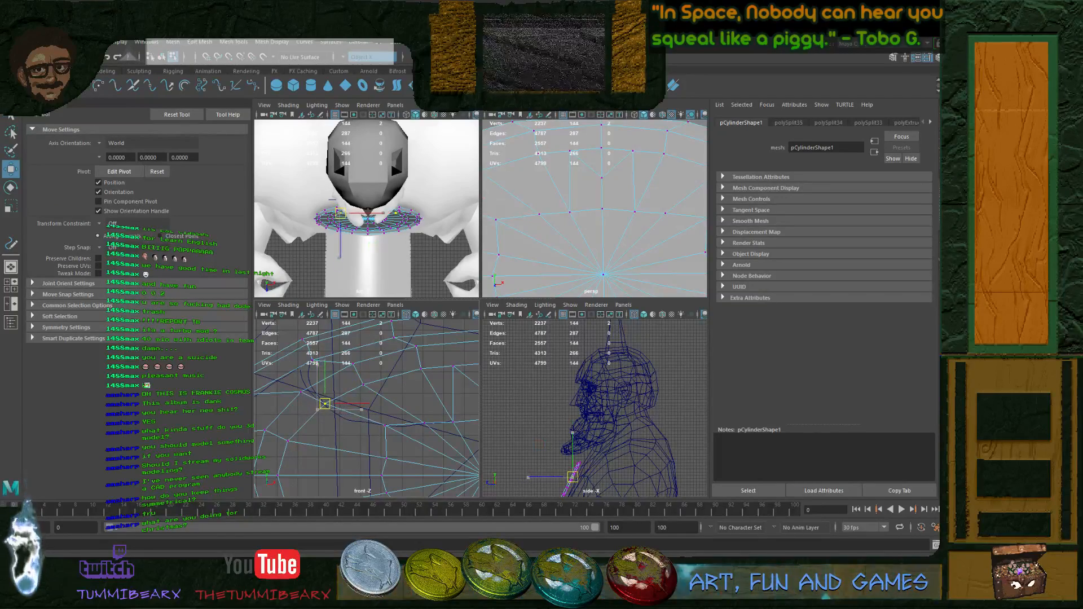
- Move the next vertex outward along the disc's upper-left ring slightly inward and up toward the sketched curve
{"action": "key", "text": "q"}
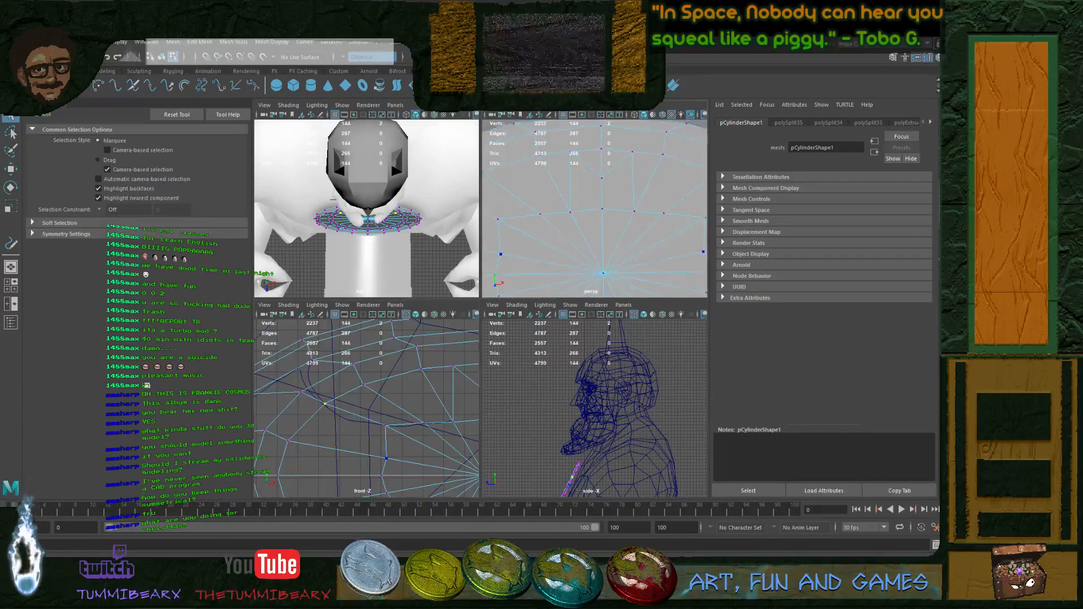
{"action": "scroll", "coordinate": [595, 208], "scroll_direction": "down", "scroll_amount": 6}
{"action": "left_click_drag", "start_coordinate": [594, 208], "coordinate": [611, 206], "text": "alt"}
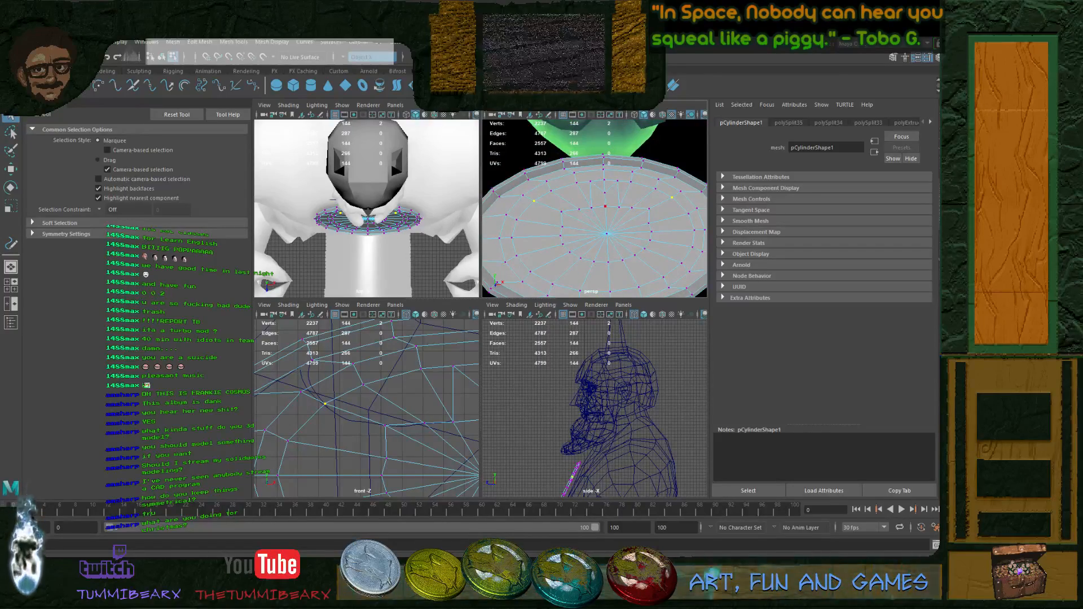
{"action": "scroll", "coordinate": [605, 207], "scroll_direction": "down", "scroll_amount": 2}
{"action": "scroll", "coordinate": [606, 207], "scroll_direction": "up", "scroll_amount": 7}
{"action": "middle_click_drag", "start_coordinate": [605, 207], "coordinate": [642, 234], "text": "alt"}
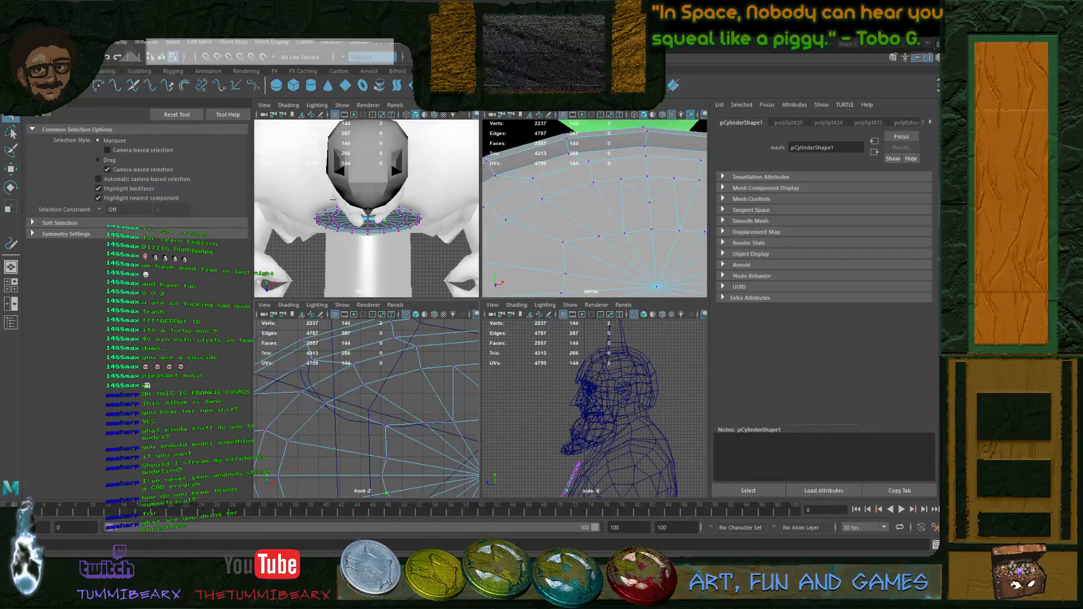
{"action": "key", "text": "w"}
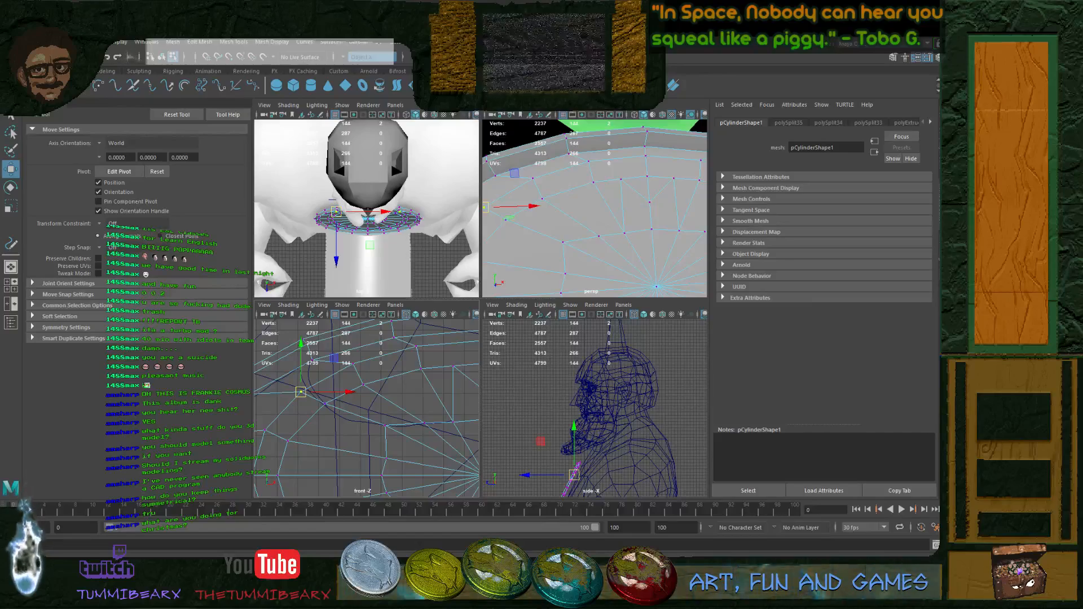
{"action": "key", "text": "q"}
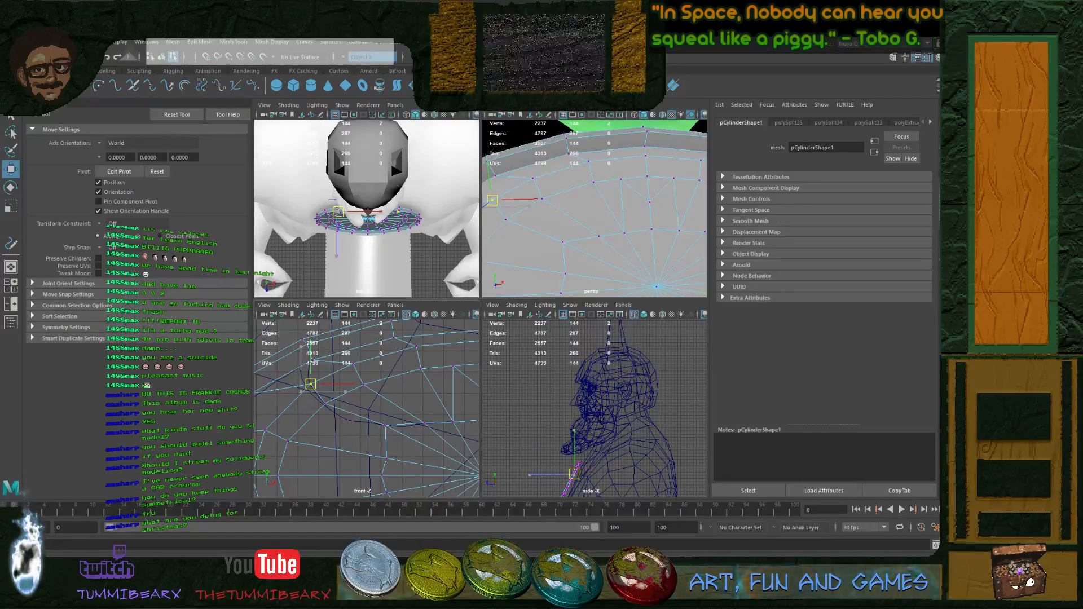
- Use Multi-Cut to connect the moved upper-left vertex to the vertex directly above it near the disc's rim
{"action": "middle_click_drag", "start_coordinate": [363, 386], "coordinate": [431, 422], "text": "alt"}
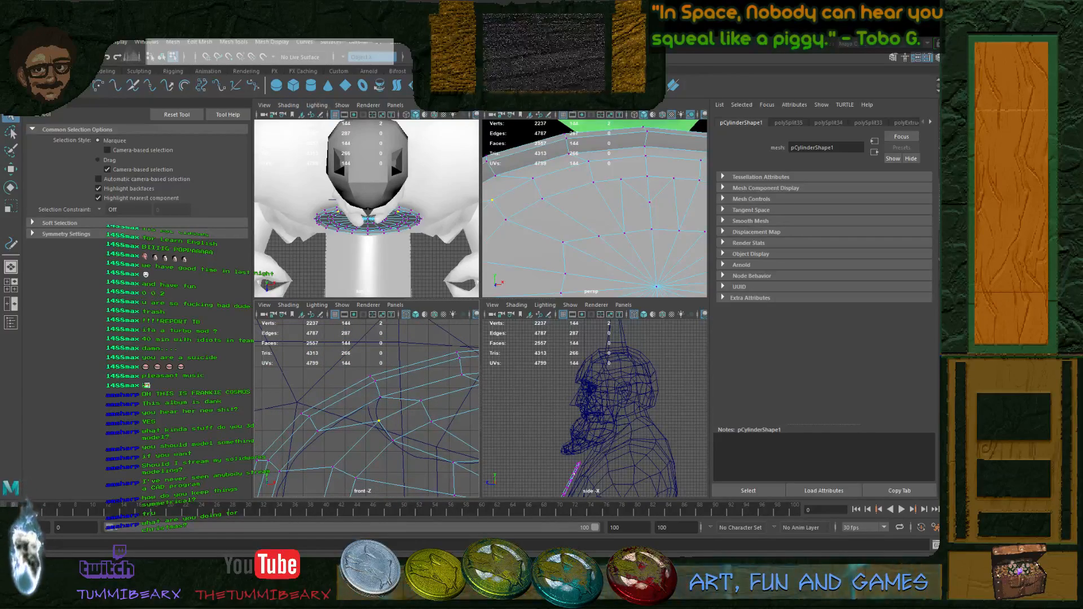
{"action": "left_click", "coordinate": [106, 72]}
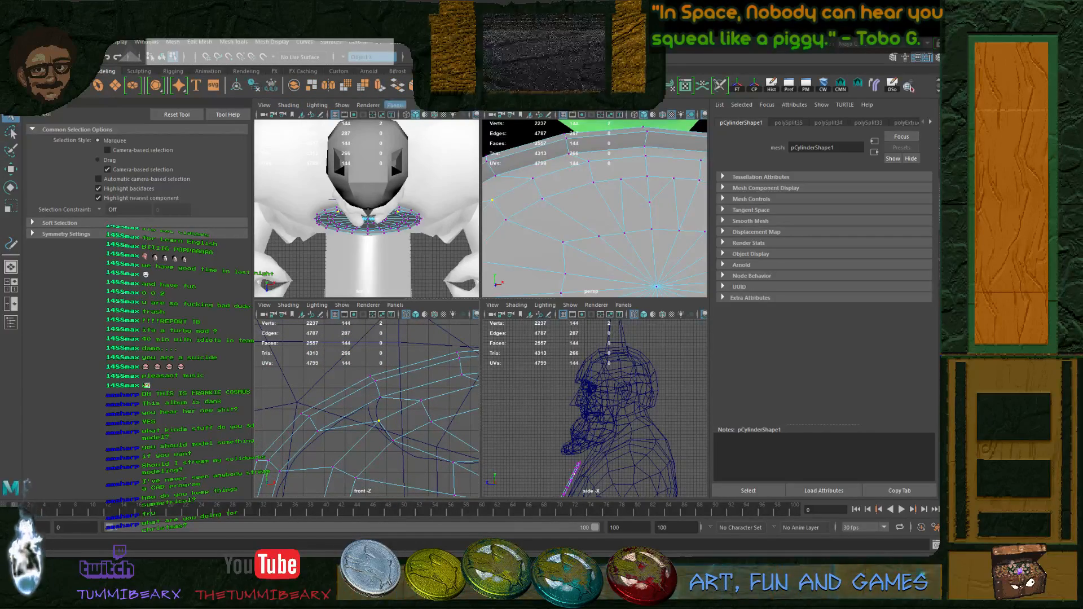
{"action": "key", "text": "ctrl+shift+x"}
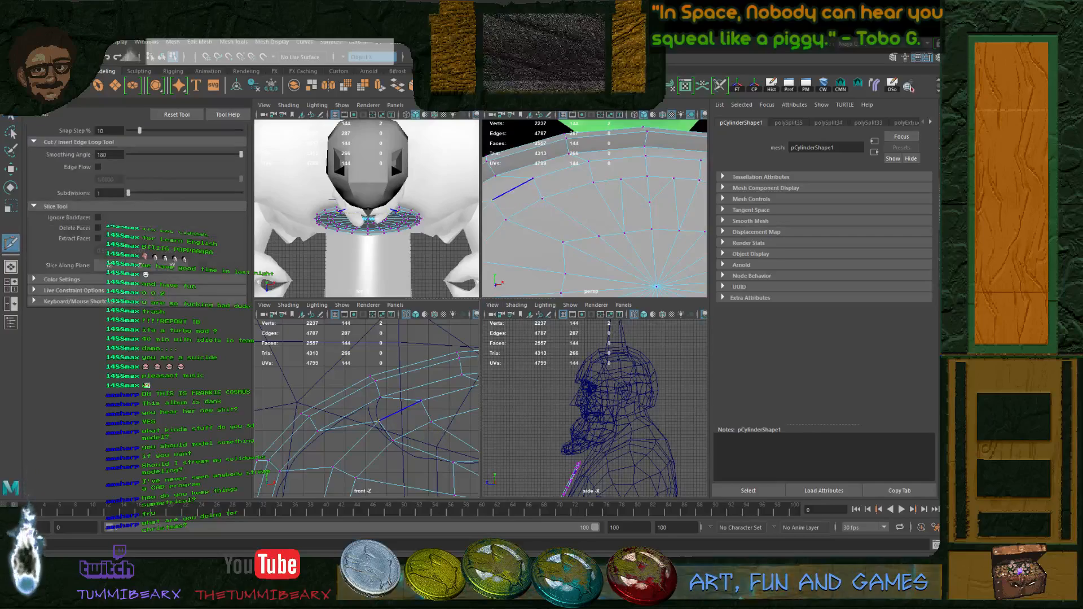
{"action": "left_click", "coordinate": [495, 176]}
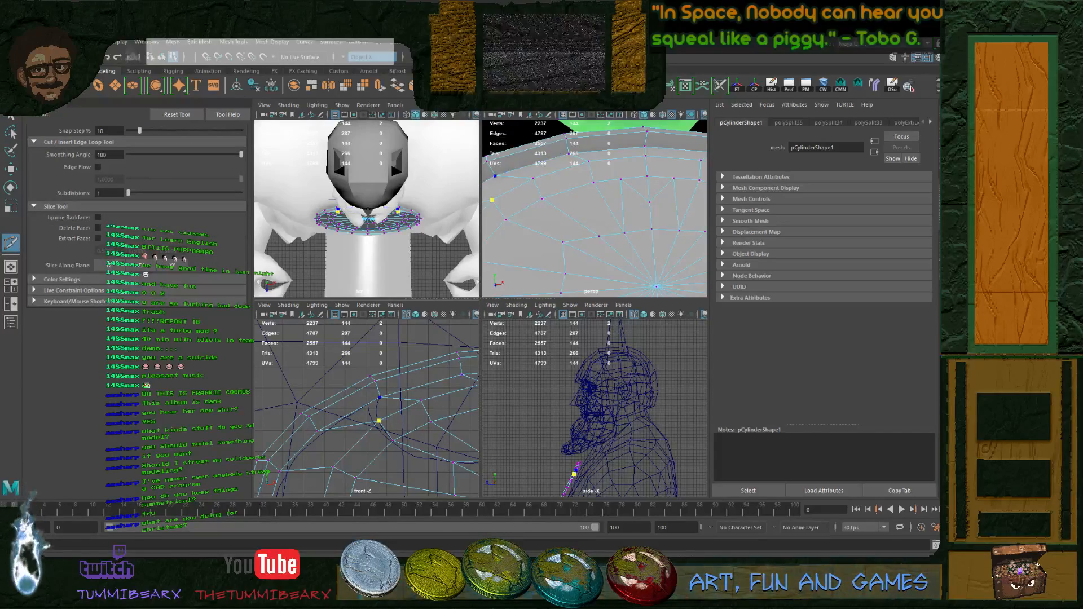
{"action": "key", "text": "q"}
- Move the inner-ring vertex at the disc's left, just above the horizontal centre line, slightly outward and up onto the sketched curve
{"action": "middle_click_drag", "start_coordinate": [395, 440], "coordinate": [338, 371], "text": "alt"}
{"action": "right_click_drag", "start_coordinate": [338, 370], "coordinate": [291, 370], "text": "alt"}
{"action": "middle_click_drag", "start_coordinate": [361, 395], "coordinate": [336, 421], "text": "alt"}
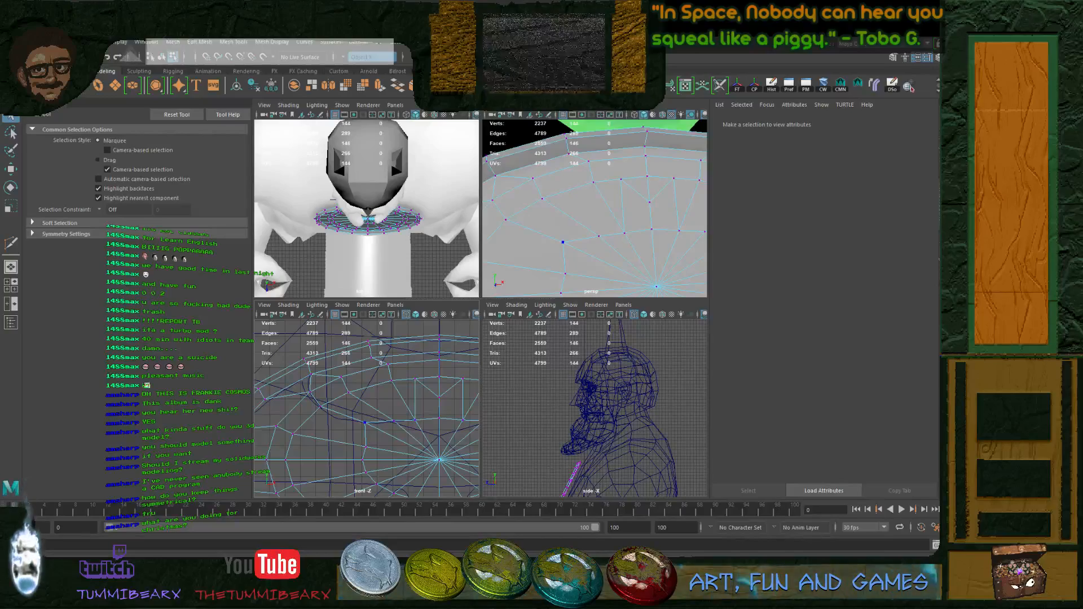
{"action": "left_click", "coordinate": [365, 422]}
{"action": "key", "text": "w"}
{"action": "left_click_drag", "start_coordinate": [365, 422], "coordinate": [353, 421]}
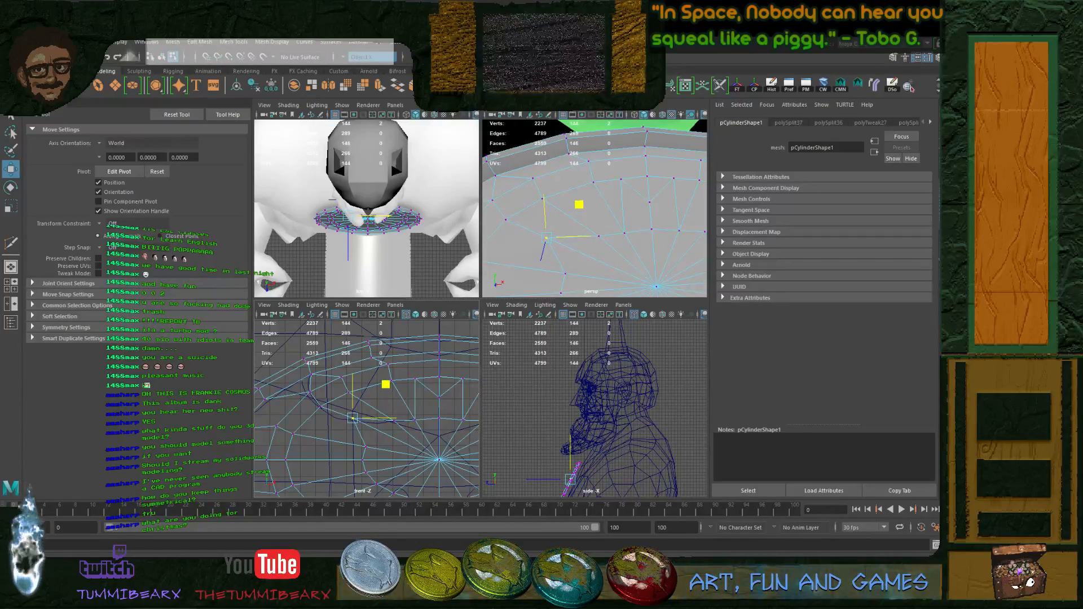
{"action": "key", "text": "q"}
- Cut a short edge at the disc's lower left from the rim-side vertex inward to the sketched outline
{"action": "middle_click_drag", "start_coordinate": [436, 456], "coordinate": [488, 372], "text": "alt"}
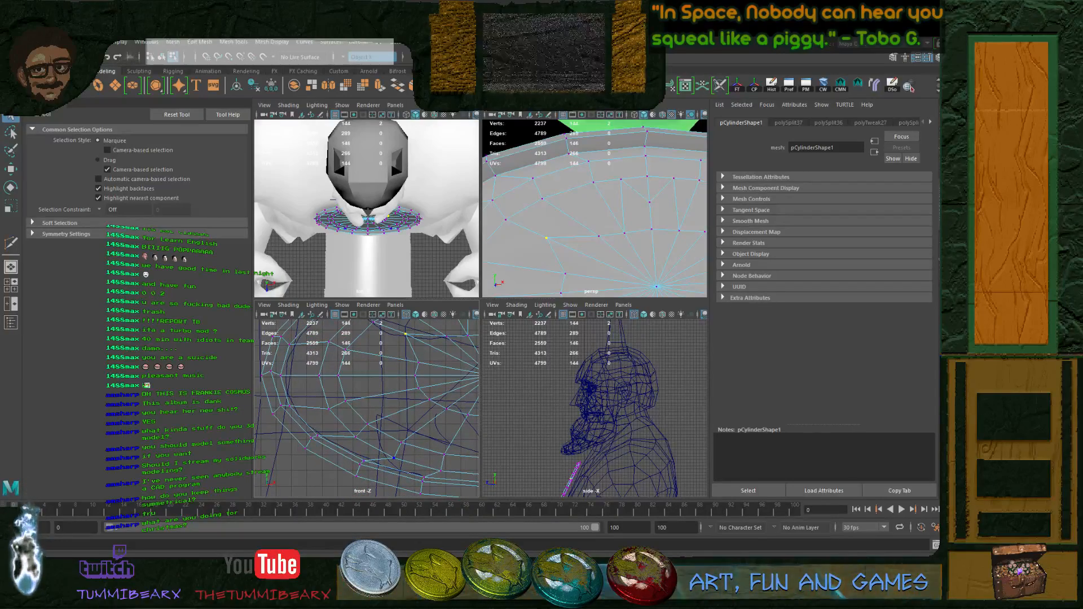
{"action": "scroll", "coordinate": [415, 477], "scroll_direction": "up", "scroll_amount": 4}
{"action": "key", "text": "y"}
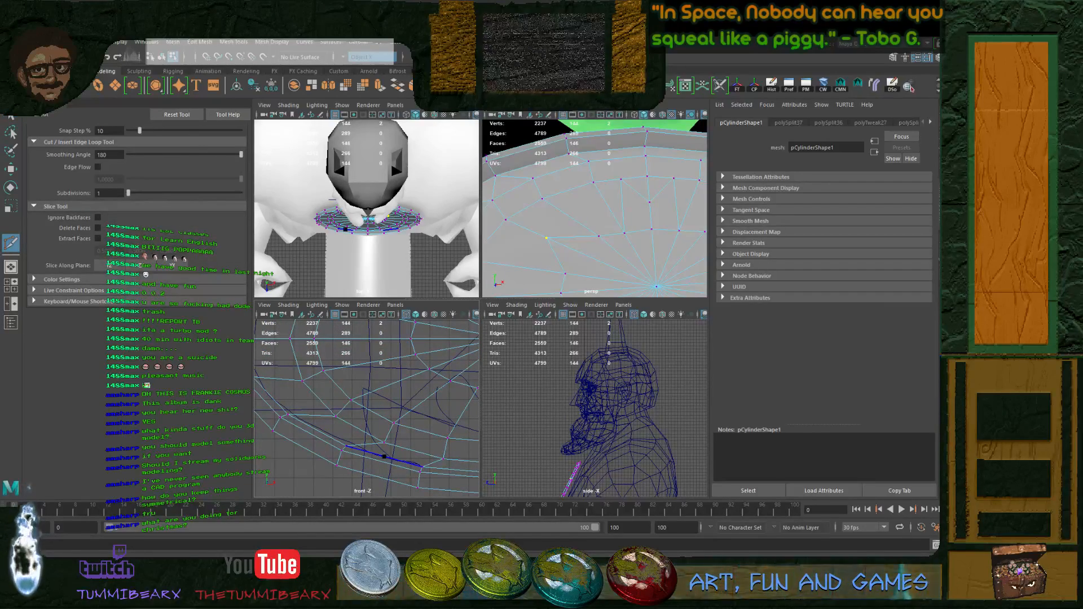
{"action": "left_click", "coordinate": [395, 458]}
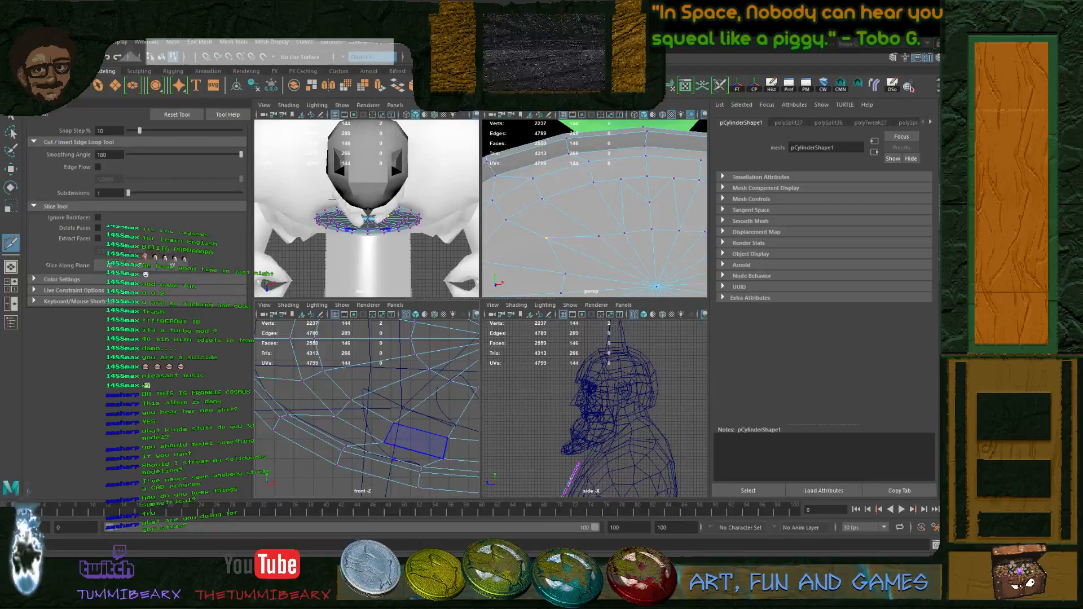
{"action": "left_click", "coordinate": [384, 443]}
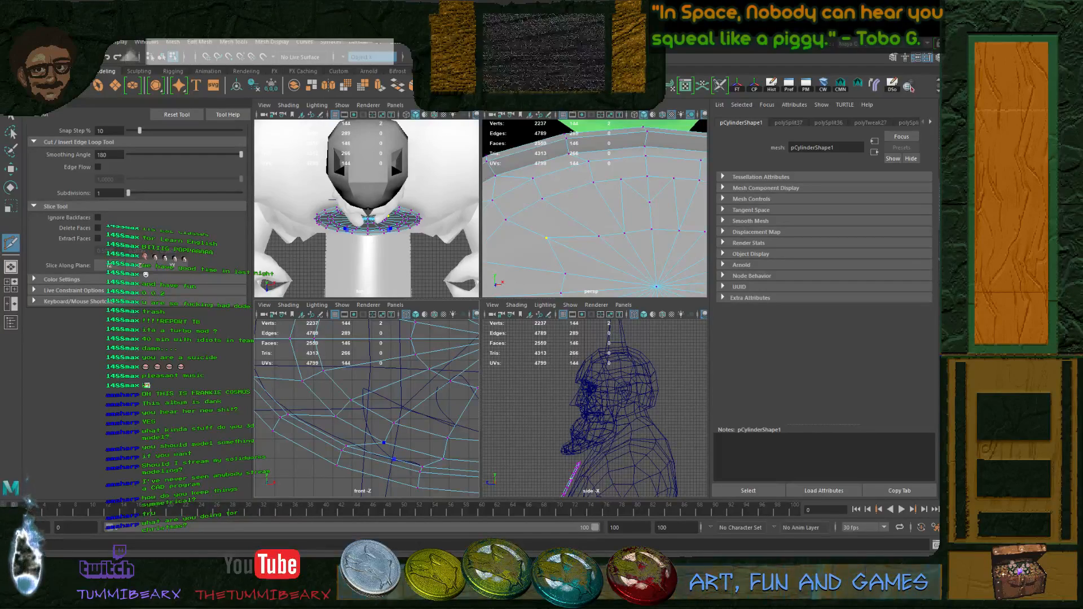
{"action": "key", "text": "Return"}
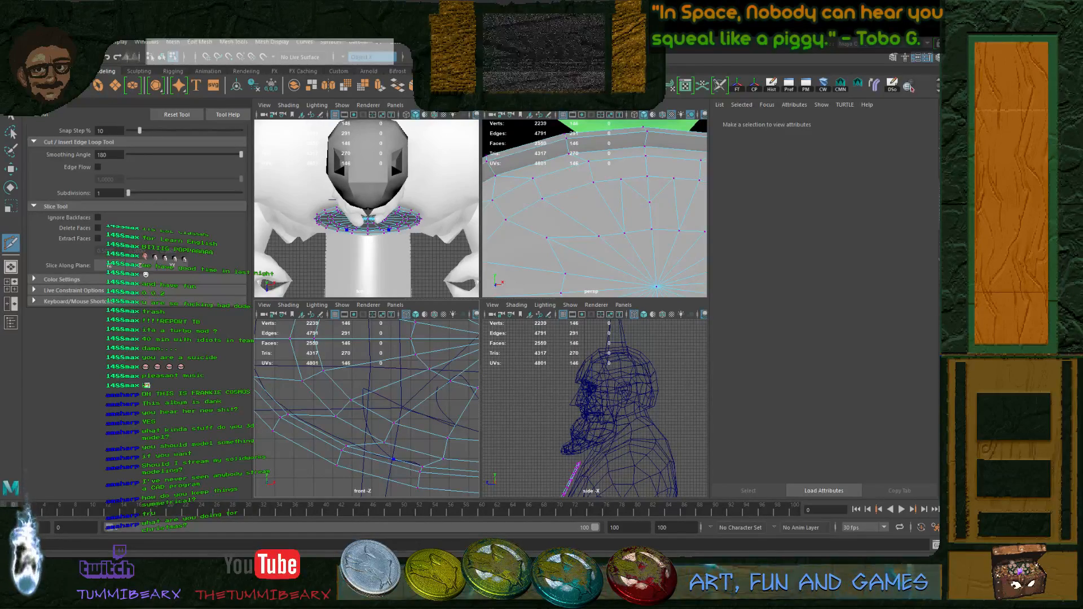
{"action": "key", "text": "q"}
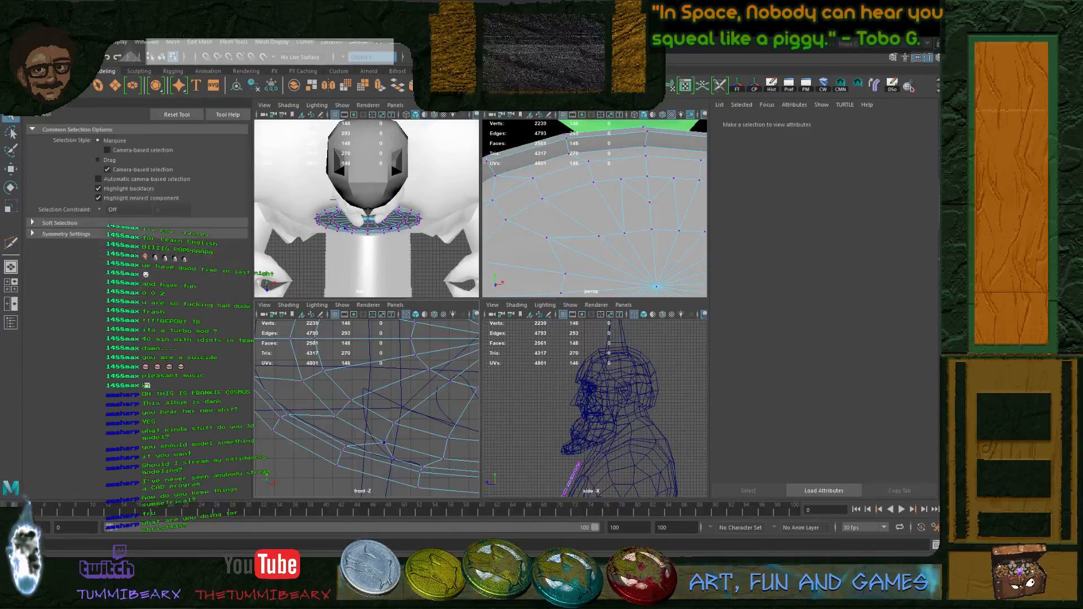
- Move the newly cut lower-left vertex slightly outward and up, and move the ring vertex just above it far up and outward
{"action": "left_click", "coordinate": [385, 442]}
{"action": "key", "text": "w"}
{"action": "left_click_drag", "start_coordinate": [384, 443], "coordinate": [372, 439]}
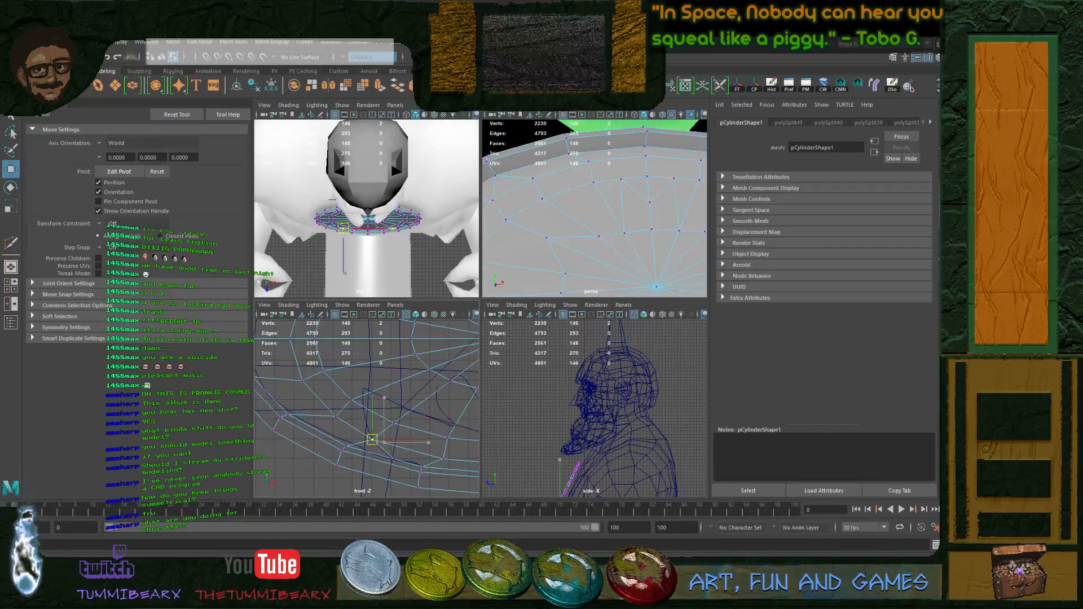
{"action": "key", "text": "q"}
{"action": "left_click", "coordinate": [394, 424]}
{"action": "key", "text": "w"}
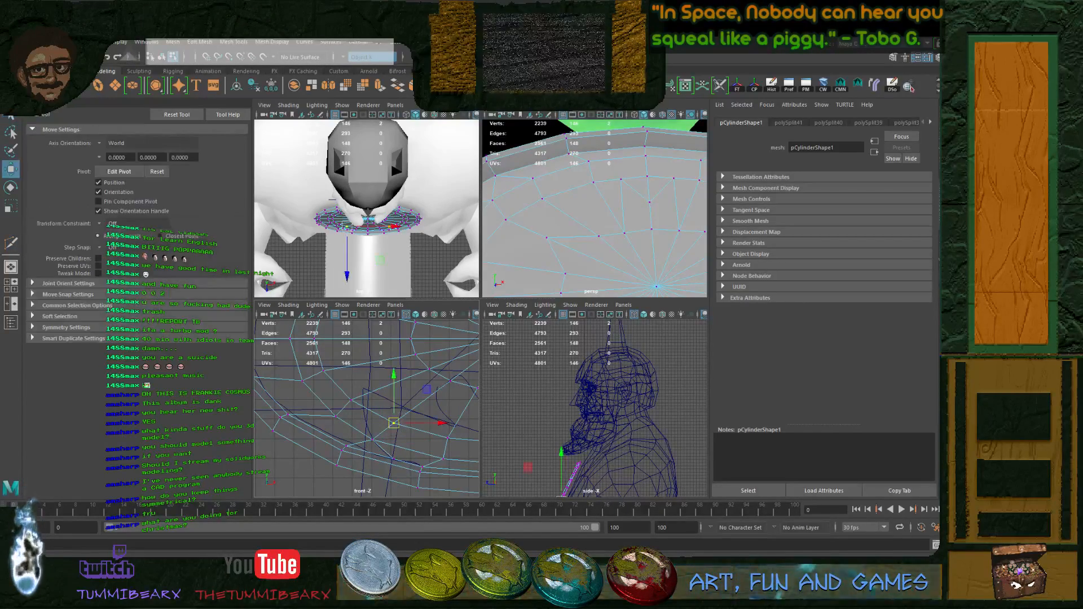
{"action": "left_click_drag", "start_coordinate": [394, 423], "coordinate": [345, 389]}
{"action": "key", "text": "q"}
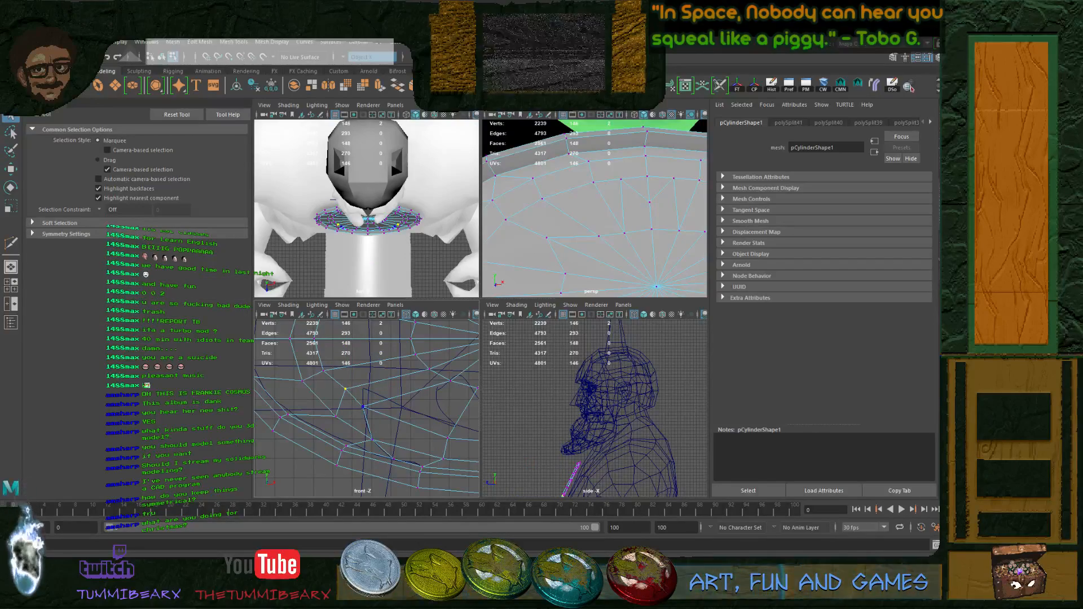
- Cut new edges with Multi-Cut from the relocated lower-left vertex across the neighbouring faces toward the disc's inner ring
{"action": "key", "text": "ctrl+shift+x"}
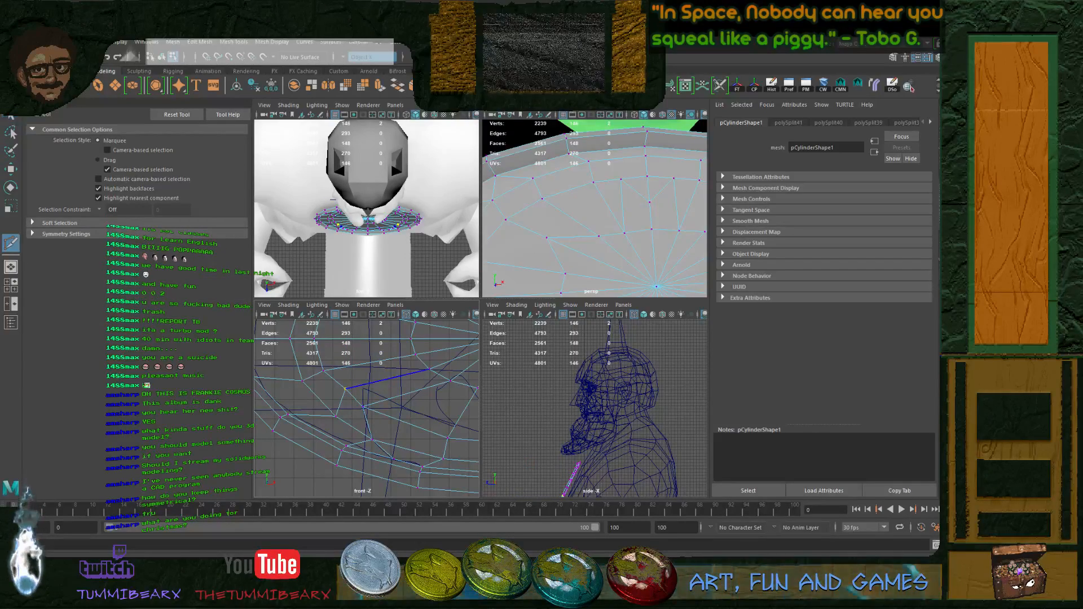
{"action": "left_click", "coordinate": [429, 369]}
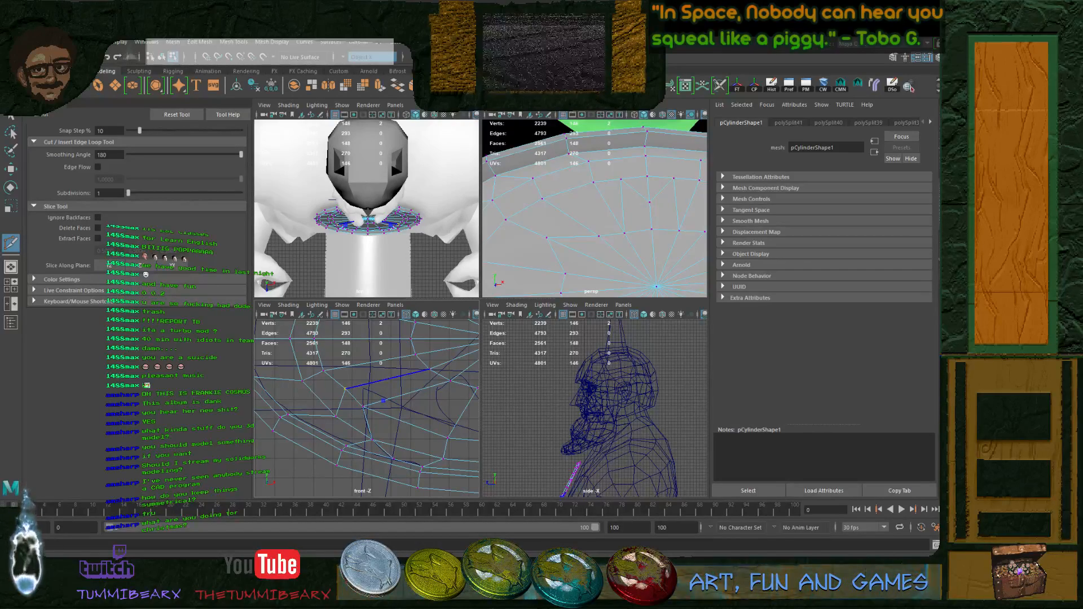
{"action": "key", "text": "q"}
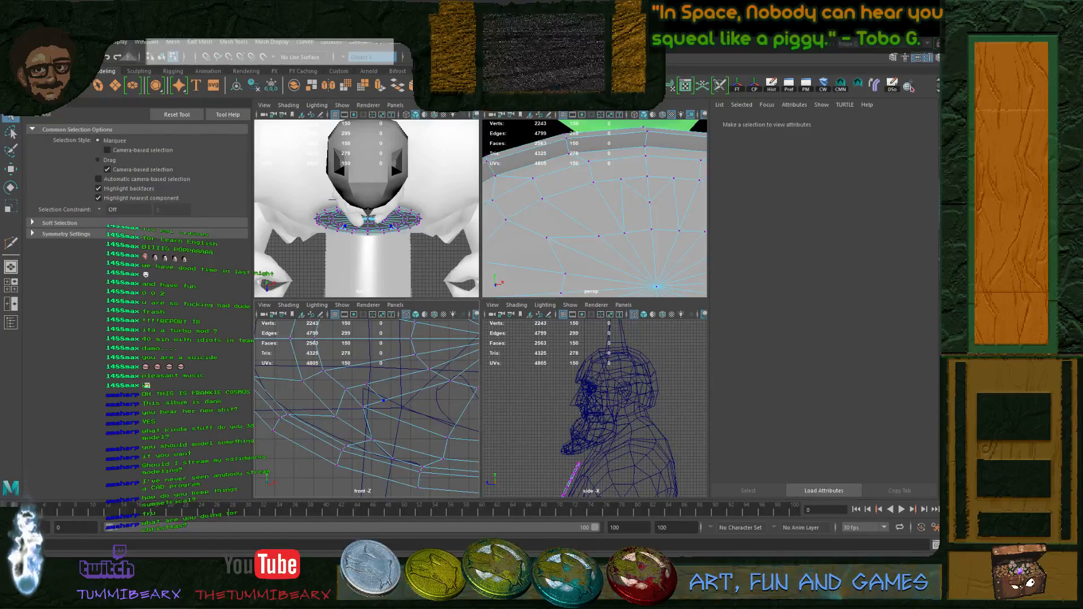
- Move the two new cut vertices together up and outward, and nudge the lower one slightly outward onto the sketched curve
{"action": "left_click", "coordinate": [367, 384]}
{"action": "key", "text": "w"}
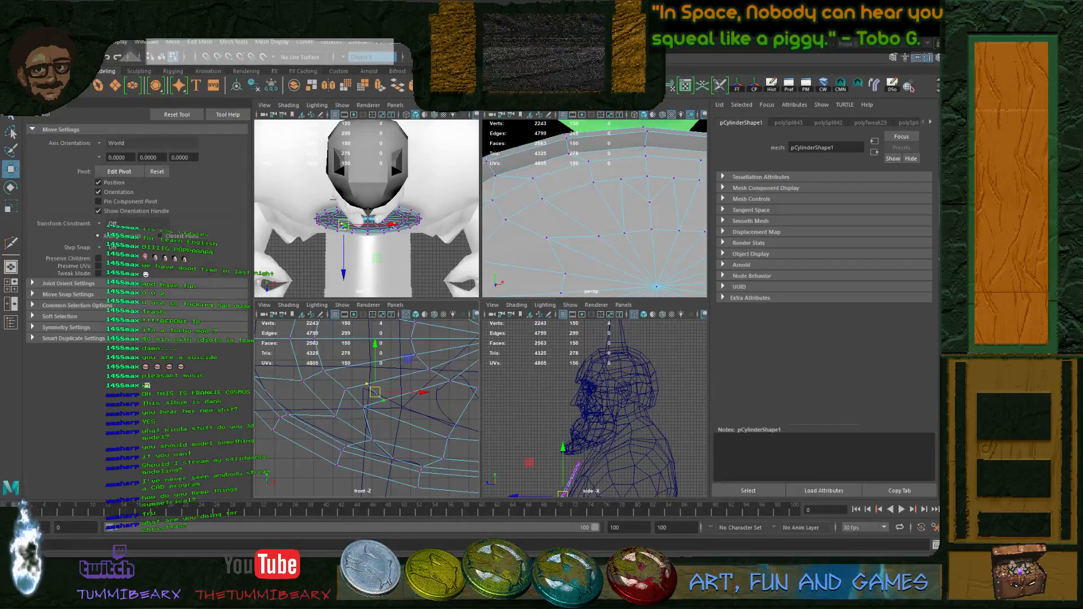
{"action": "left_click_drag", "start_coordinate": [375, 392], "coordinate": [359, 380]}
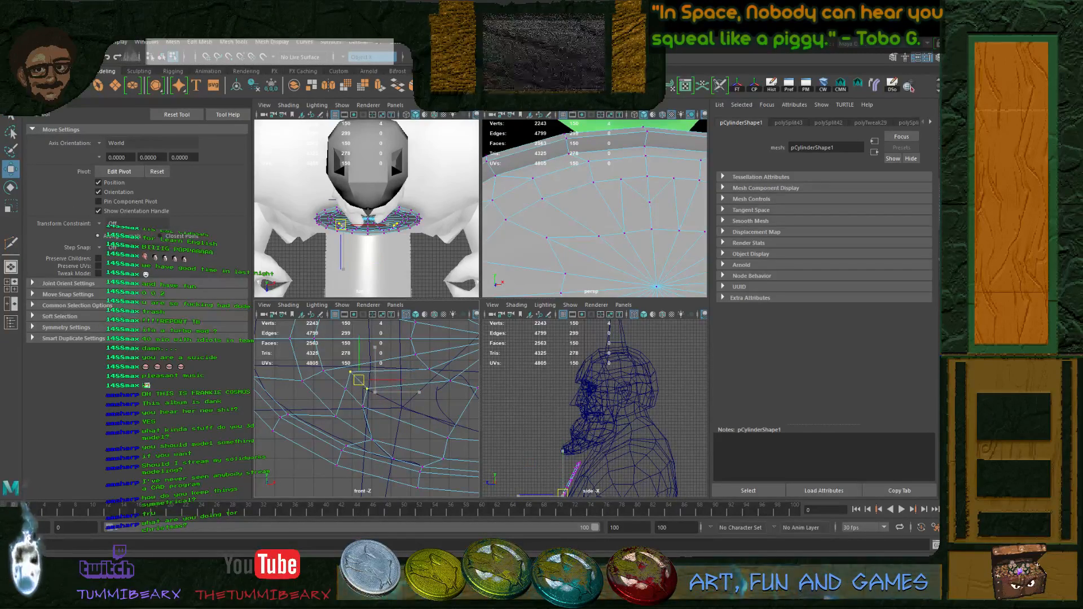
{"action": "key", "text": "q"}
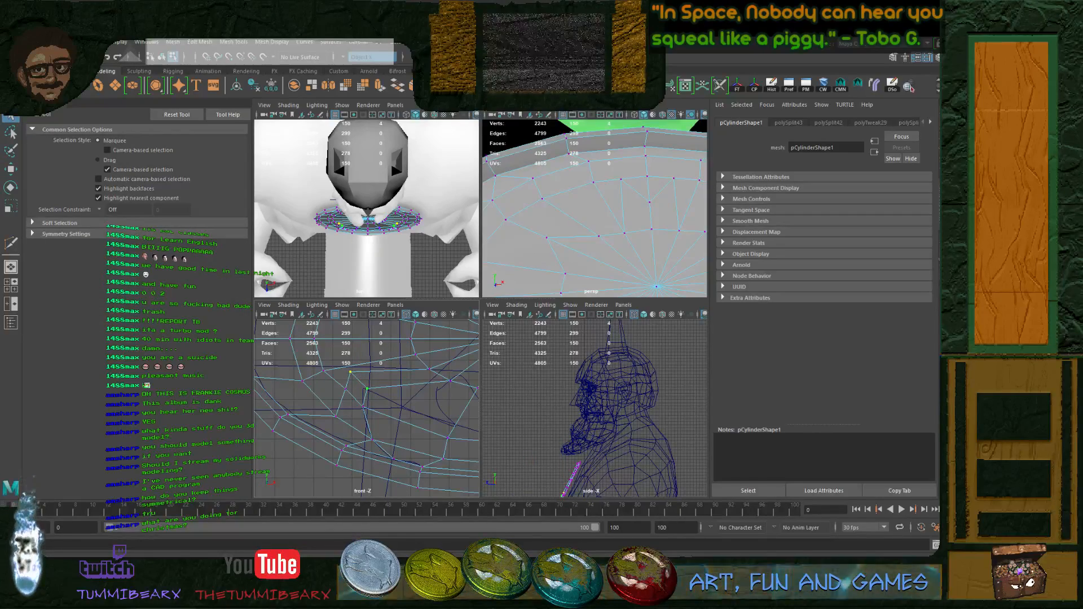
{"action": "key", "text": "w"}
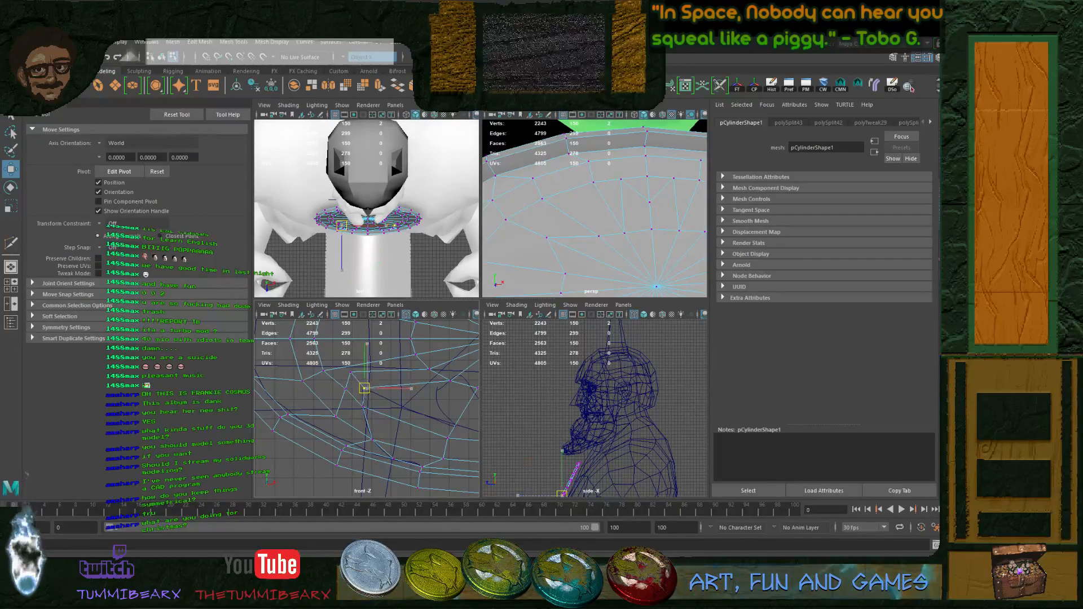
{"action": "key", "text": "q"}
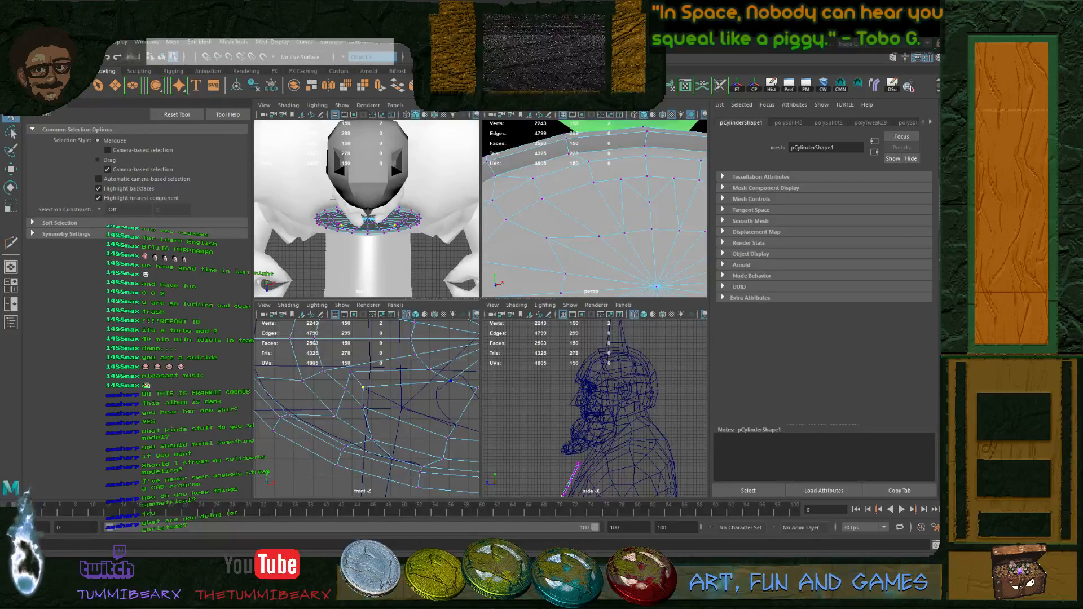
- Move two lower-left inner-ring vertices downward and outward, placing them along the sketched emblem curve
{"action": "key", "text": "w"}
{"action": "left_click_drag", "start_coordinate": [450, 381], "coordinate": [409, 411]}
{"action": "key", "text": "q"}
{"action": "middle_click_drag", "start_coordinate": [409, 411], "coordinate": [380, 413], "text": "alt"}
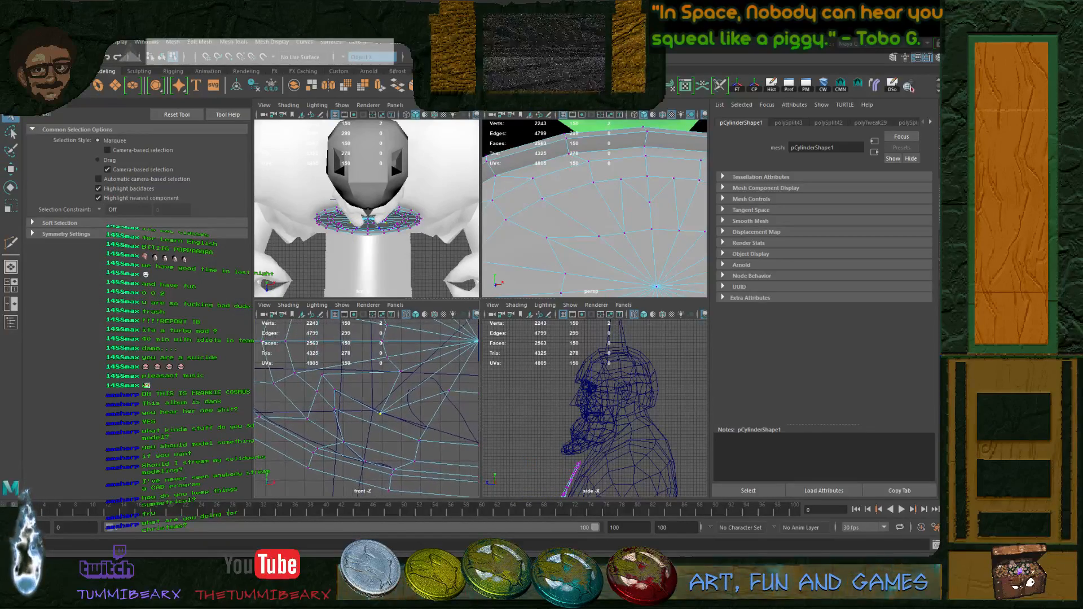
{"action": "key", "text": "w"}
{"action": "left_click_drag", "start_coordinate": [449, 390], "coordinate": [429, 428]}
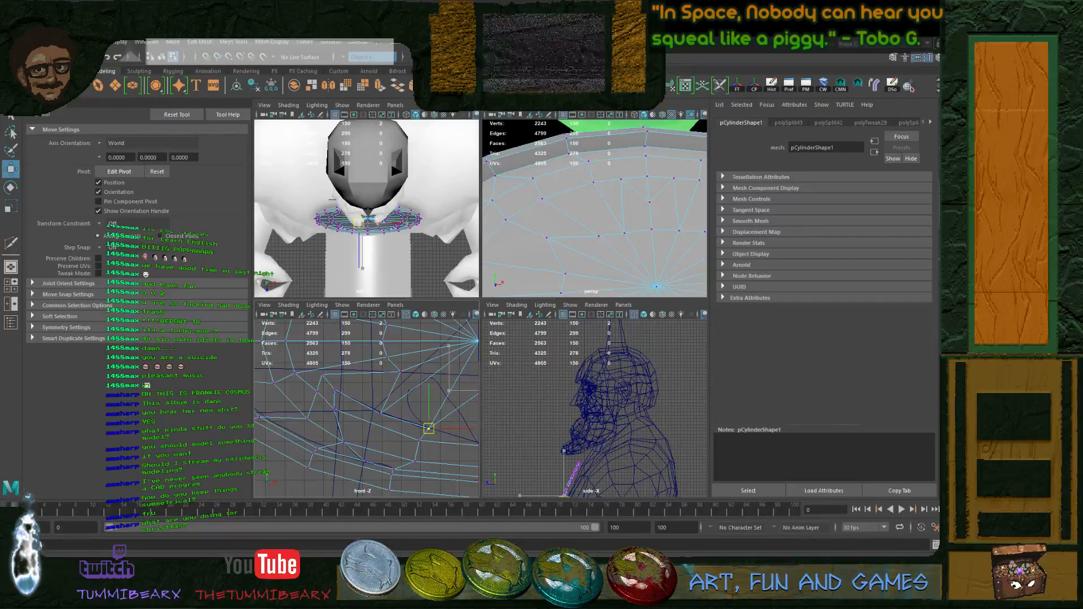
- Cut a new edge between the two relocated lower-left vertices' area and the adjacent spoke edge nearer the disc centre
{"action": "key", "text": "q"}
{"action": "scroll", "coordinate": [428, 429], "scroll_direction": "down", "scroll_amount": 1}
{"action": "middle_click_drag", "start_coordinate": [428, 428], "coordinate": [418, 445], "text": "alt"}
{"action": "scroll", "coordinate": [418, 444], "scroll_direction": "up", "scroll_amount": 2}
{"action": "key", "text": "y"}
{"action": "left_click", "coordinate": [366, 436]}
{"action": "left_click", "coordinate": [394, 415]}
{"action": "key", "text": "Return"}
{"action": "key", "text": "q"}
- Move the newly cut vertex on the spoke edge slightly down and inward to match the sketched curve
{"action": "left_click", "coordinate": [388, 419]}
{"action": "key", "text": "w"}
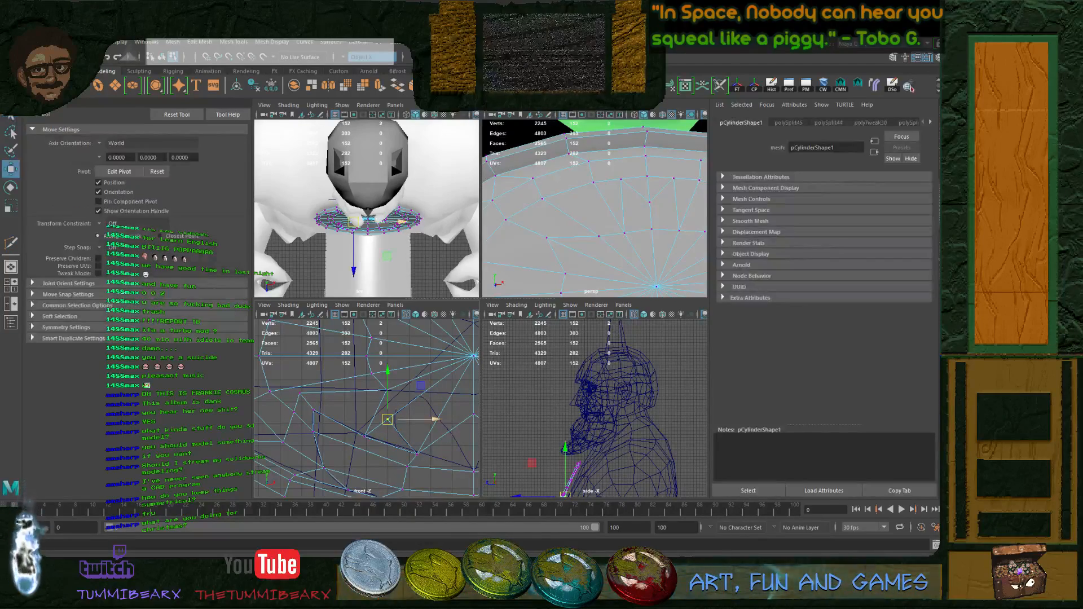
{"action": "key", "text": "q"}
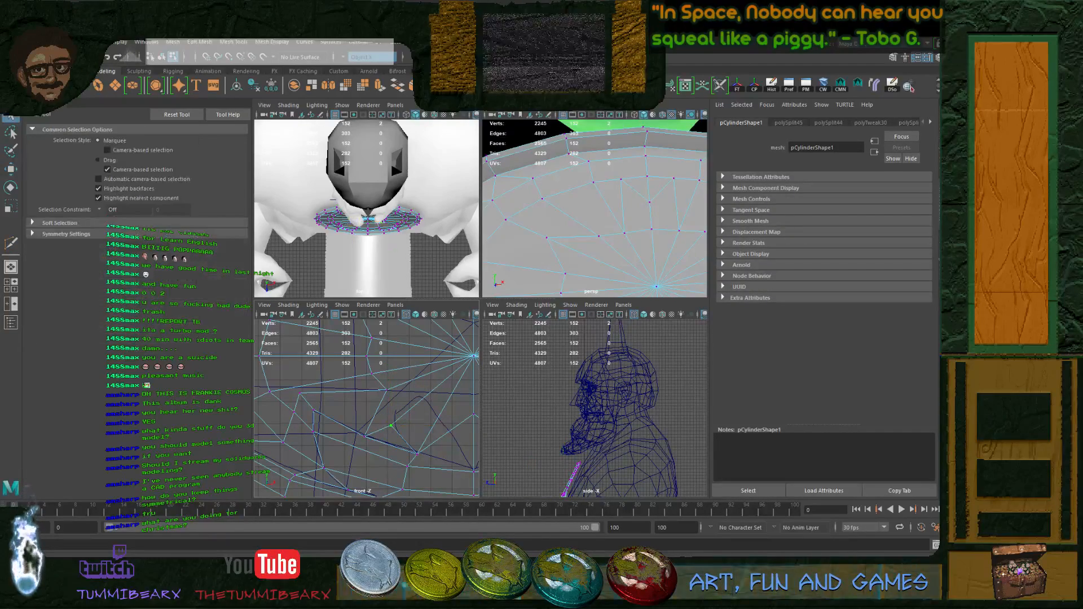
- Insert a vertex on the edge just above the adjusted one and move it slightly up and outward
{"action": "key", "text": "ctrl+shift+x"}
{"action": "left_click", "coordinate": [408, 412]}
{"action": "key", "text": "Return"}
{"action": "key", "text": "q"}
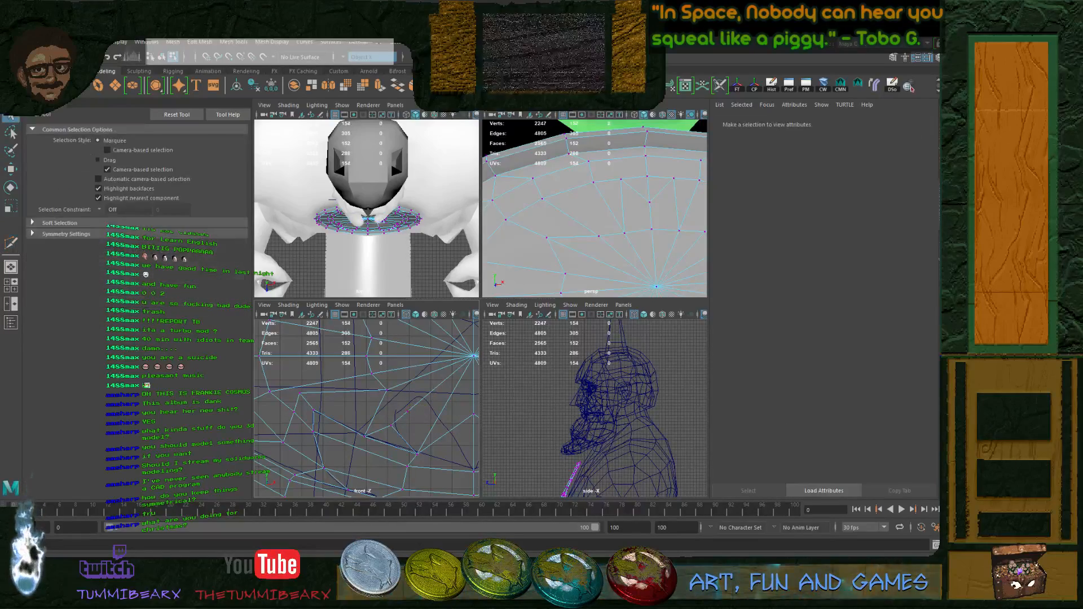
{"action": "left_click", "coordinate": [408, 412]}
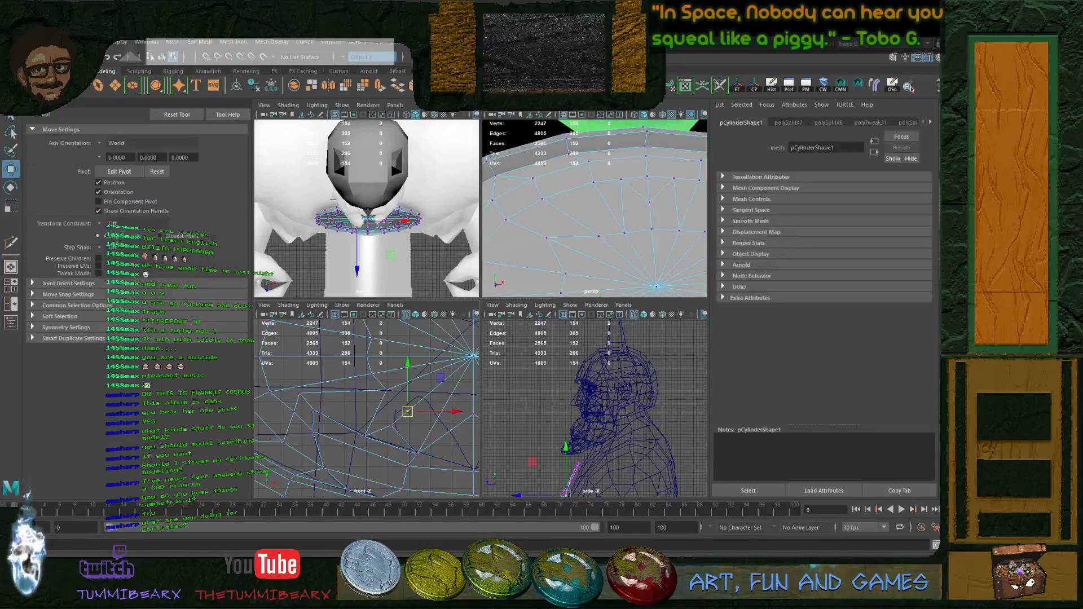
- Cut new edges from the vertex below and beside the disc centre across the adjacent spoke edges, following the sketched curve
{"action": "key", "text": "ctrl+shift+x"}
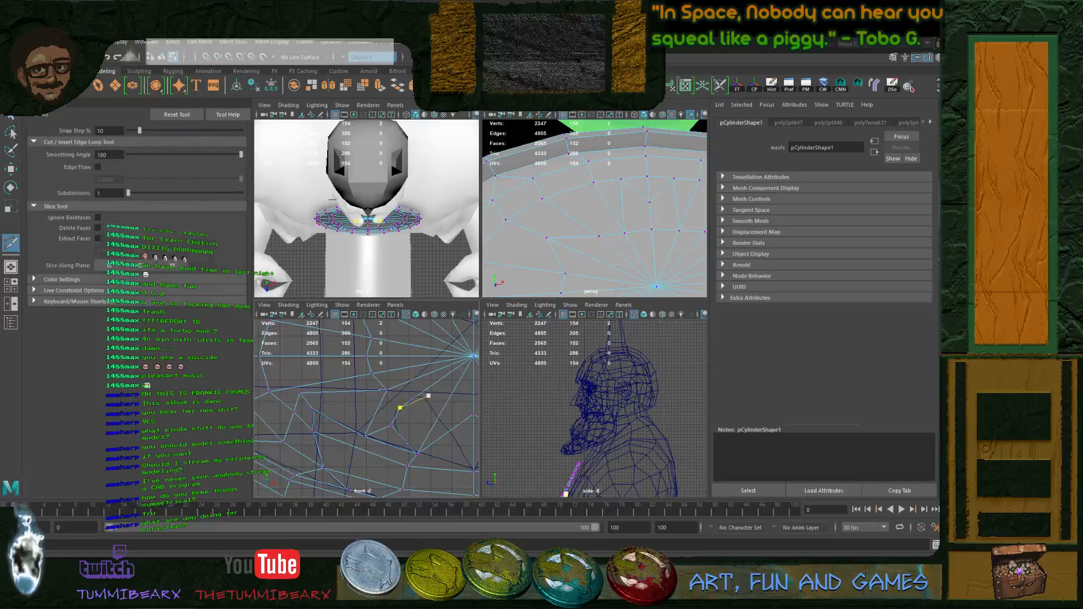
{"action": "left_click", "coordinate": [418, 396]}
{"action": "middle_click_drag", "start_coordinate": [432, 429], "coordinate": [384, 411], "text": "alt"}
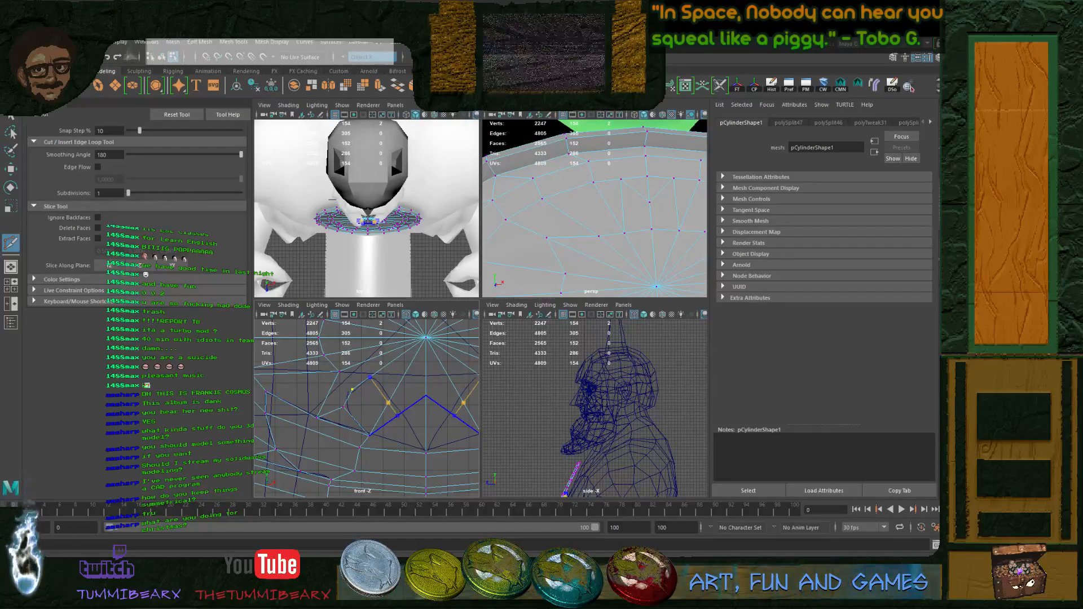
{"action": "key", "text": "Return"}
- Move the newly cut vertex down and inward onto the sketched curve, and cut a connecting edge in the surrounding face
{"action": "key", "text": "w"}
{"action": "left_click_drag", "start_coordinate": [388, 402], "coordinate": [404, 414]}
{"action": "key", "text": "q"}
{"action": "left_click", "coordinate": [397, 416]}
{"action": "key", "text": "w"}
{"action": "key", "text": "y"}
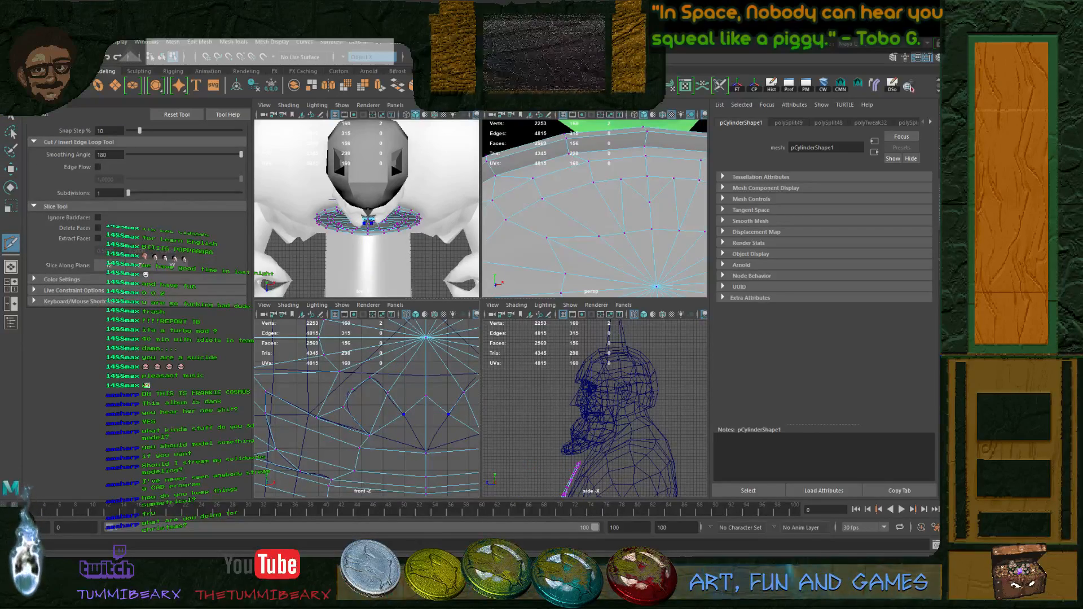
{"action": "key", "text": "q"}
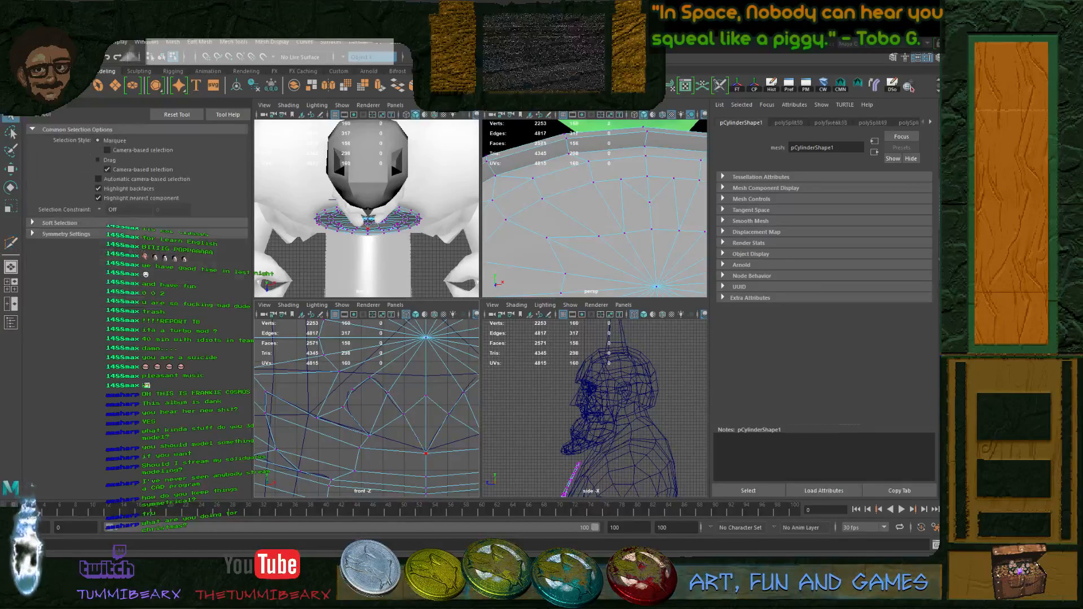
- Select the faces forming the bat emblem's head and the inner part of its upper wing, from the disc centre outward
{"action": "scroll", "coordinate": [594, 208], "scroll_direction": "down", "scroll_amount": 5}
{"action": "middle_click_drag", "start_coordinate": [628, 246], "coordinate": [610, 219], "text": "alt"}
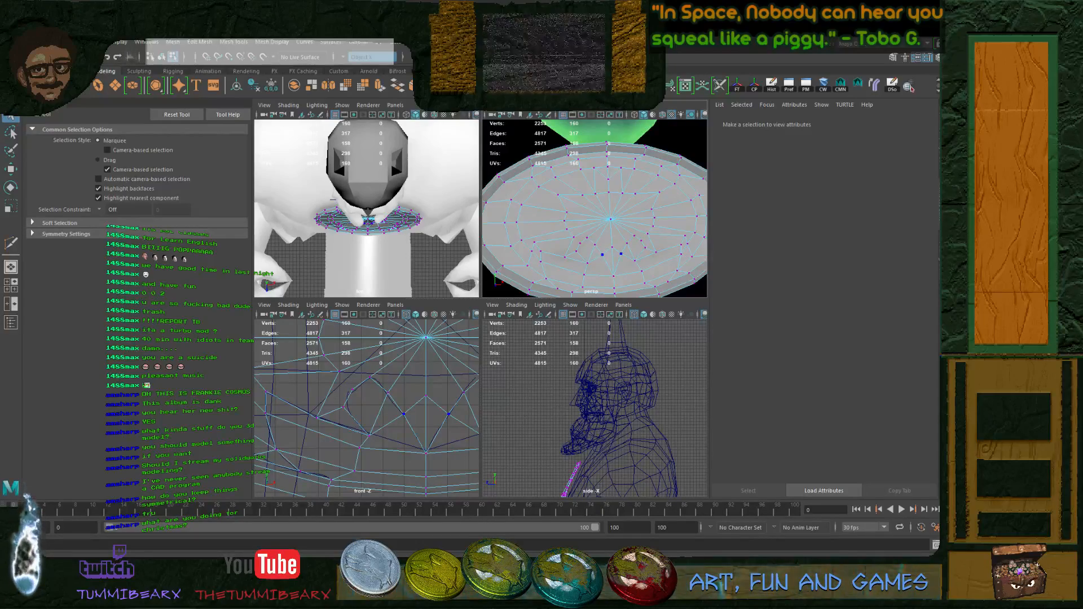
{"action": "scroll", "coordinate": [369, 403], "scroll_direction": "up", "scroll_amount": 2}
{"action": "middle_click_drag", "start_coordinate": [424, 390], "coordinate": [438, 517], "text": "alt"}
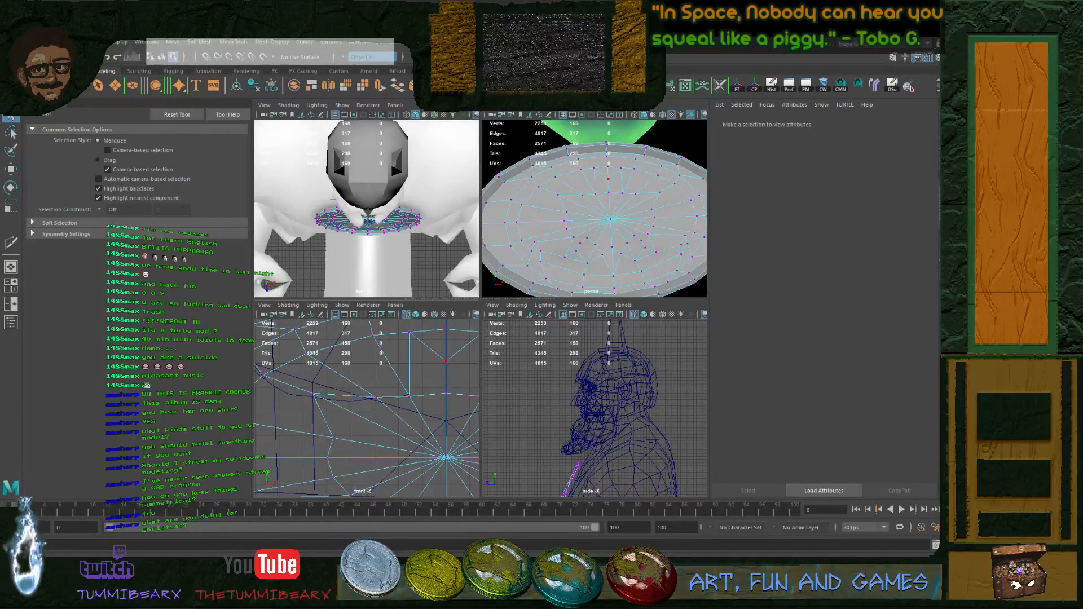
{"action": "key", "text": "F11"}
{"action": "left_click", "coordinate": [431, 373]}
{"action": "left_click", "coordinate": [433, 416], "text": "shift"}
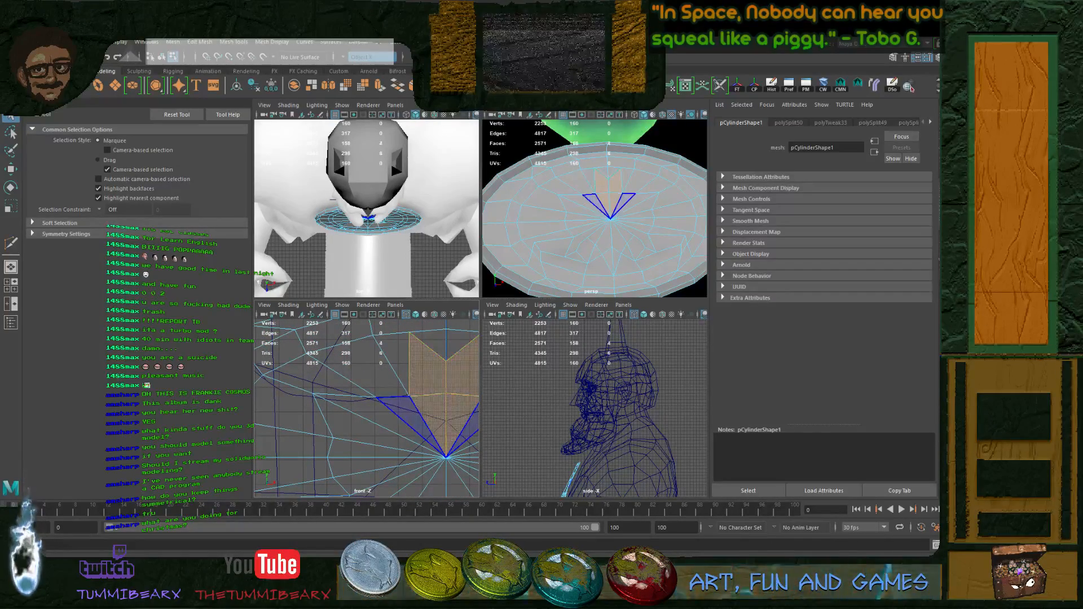
{"action": "left_click", "coordinate": [411, 415], "text": "shift"}
{"action": "left_click", "coordinate": [375, 411], "text": "shift"}
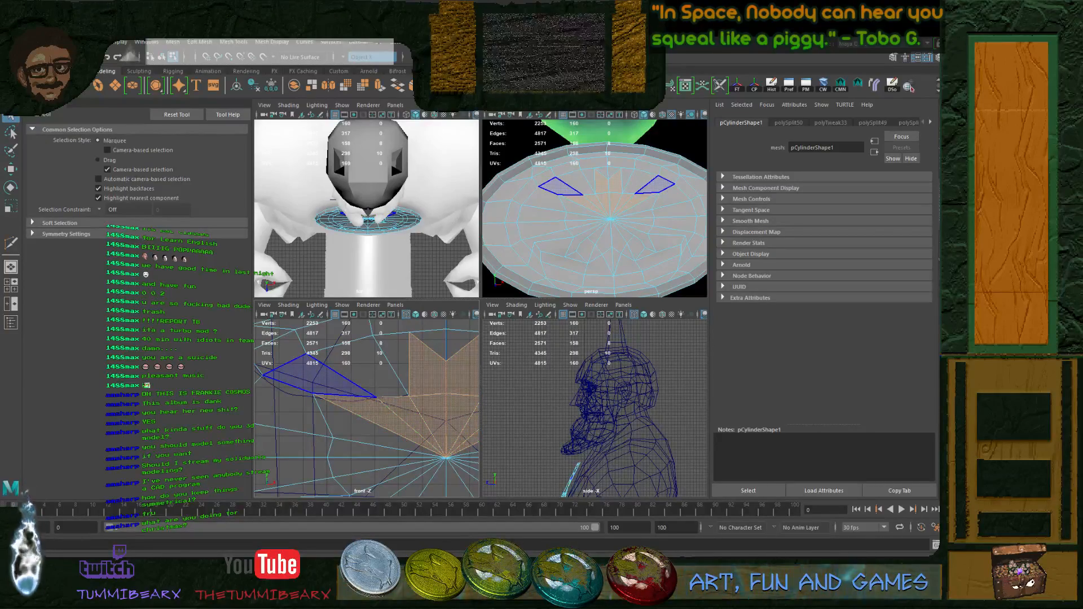
- Extend the face selection outward along the emblem's upper wing to include the pointed upper wing tip
{"action": "mouse_move", "coordinate": [362, 409]}
{"action": "middle_mouse_down", "text": "alt"}
{"action": "mouse_move", "coordinate": [455, 451]}
{"action": "mouse_move", "coordinate": [413, 389]}
{"action": "mouse_move", "coordinate": [373, 409]}
{"action": "middle_mouse_up", "text": "alt"}
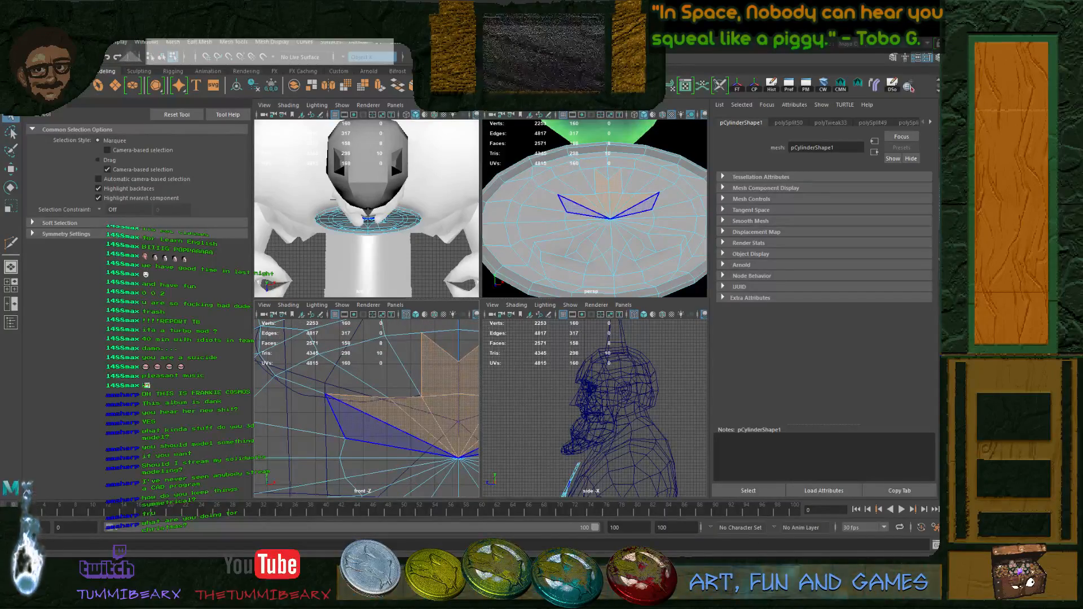
{"action": "left_click", "coordinate": [368, 422], "text": "shift"}
{"action": "left_click", "coordinate": [303, 409], "text": "shift"}
{"action": "middle_click_drag", "start_coordinate": [299, 407], "coordinate": [377, 450], "text": "alt"}
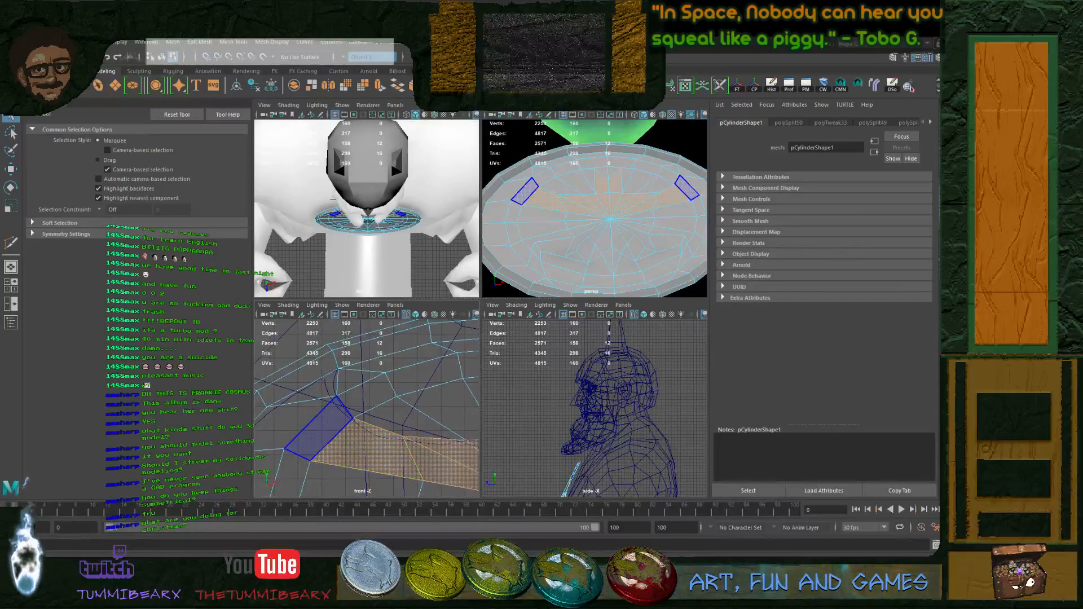
{"action": "left_click", "coordinate": [319, 428], "text": "shift"}
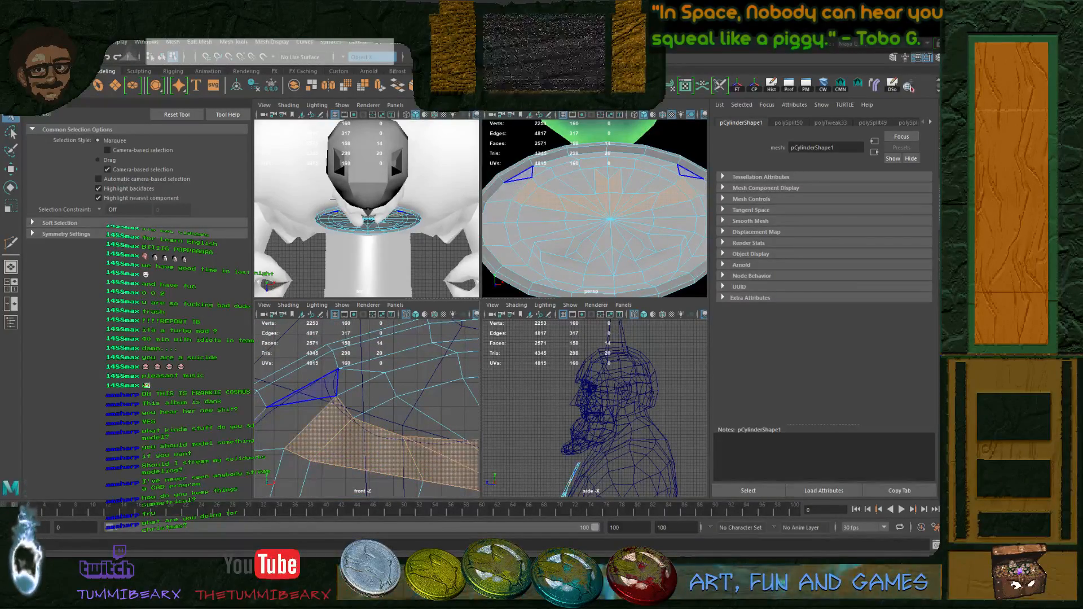
{"action": "left_click", "coordinate": [317, 391], "text": "shift"}
{"action": "left_click", "coordinate": [288, 425], "text": "shift"}
- Add the faces curving down the emblem's outer wing, from below the upper tip to the lower wing tip
{"action": "scroll", "coordinate": [368, 447], "scroll_direction": "down", "scroll_amount": 4}
{"action": "middle_click_drag", "start_coordinate": [300, 450], "coordinate": [297, 393], "text": "alt"}
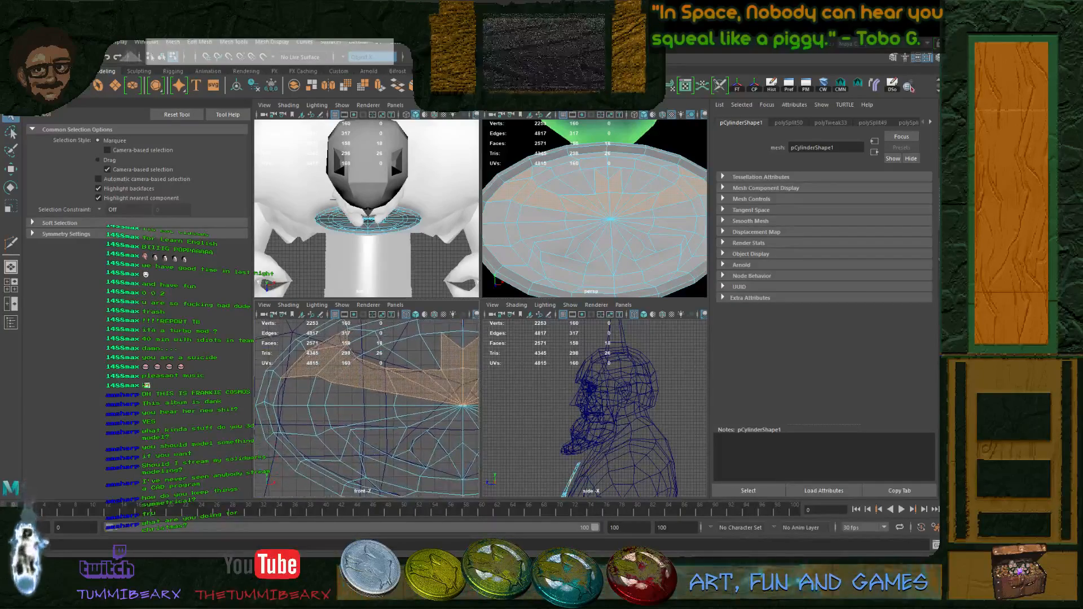
{"action": "left_click", "coordinate": [296, 391], "text": "shift"}
{"action": "left_click", "coordinate": [294, 420], "text": "shift"}
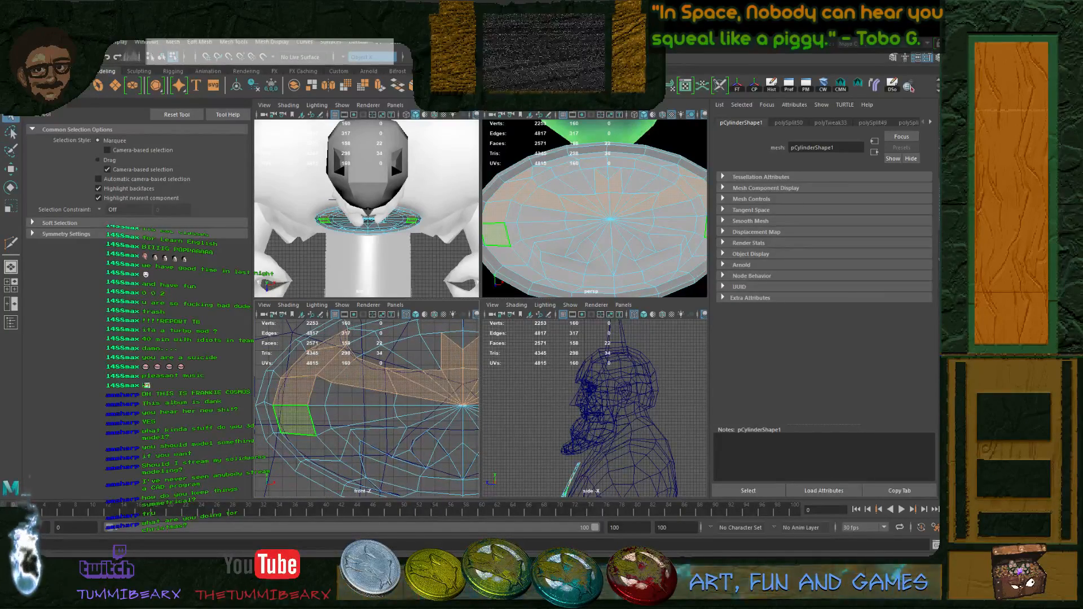
{"action": "left_click", "coordinate": [312, 446], "text": "shift"}
{"action": "left_click", "coordinate": [336, 471], "text": "shift"}
{"action": "left_click", "coordinate": [363, 485], "text": "shift"}
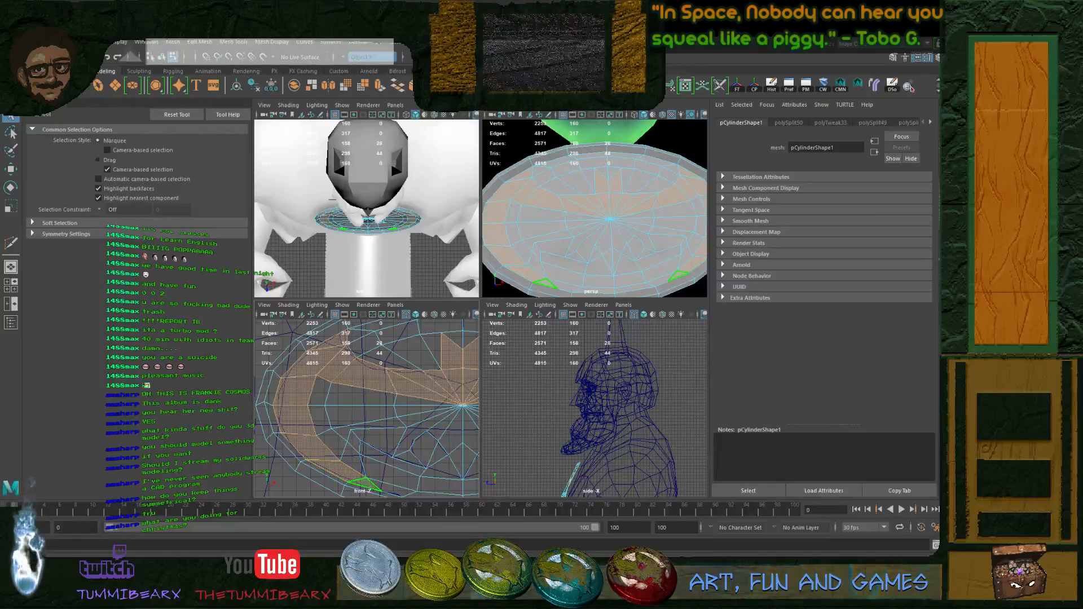
{"action": "left_click", "coordinate": [353, 462], "text": "shift"}
- Add the faces of the emblem's central tail point and the lower wing points beside it to the selection
{"action": "middle_click_drag", "start_coordinate": [429, 450], "coordinate": [374, 408], "text": "alt"}
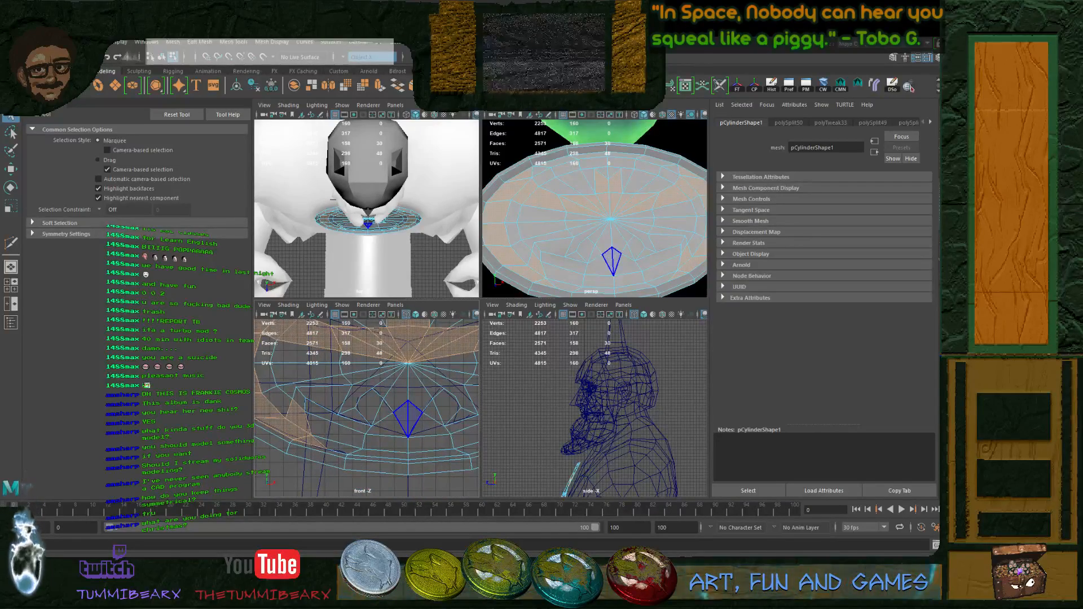
{"action": "left_click", "coordinate": [402, 418], "text": "shift"}
{"action": "left_click", "coordinate": [398, 394], "text": "shift"}
{"action": "left_click", "coordinate": [387, 386], "text": "shift"}
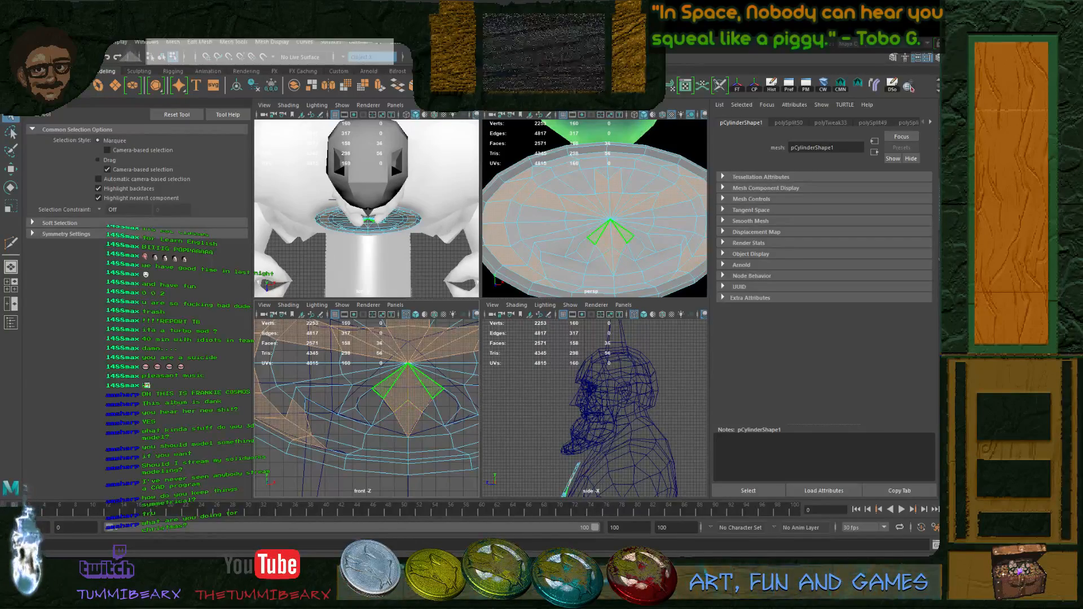
{"action": "left_click", "coordinate": [352, 401], "text": "shift"}
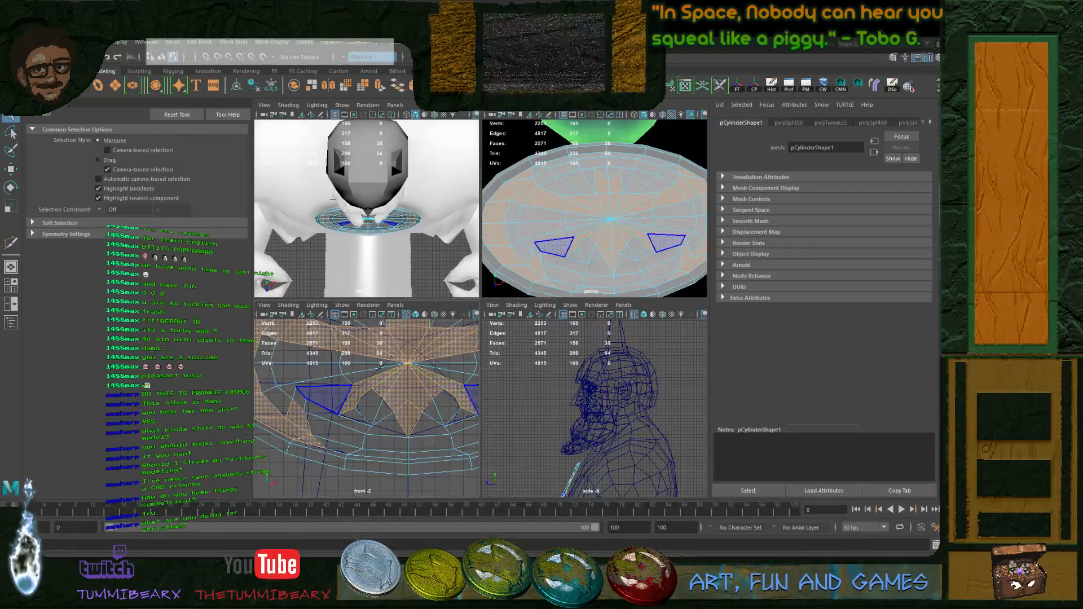
{"action": "left_click", "coordinate": [324, 397], "text": "shift"}
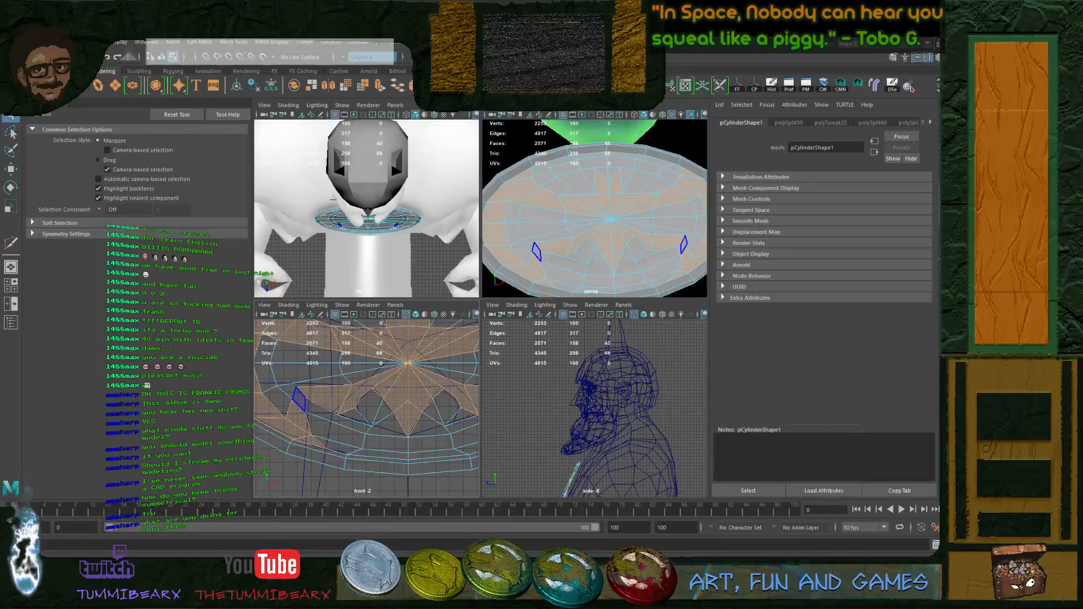
{"action": "left_click", "coordinate": [299, 401], "text": "shift"}
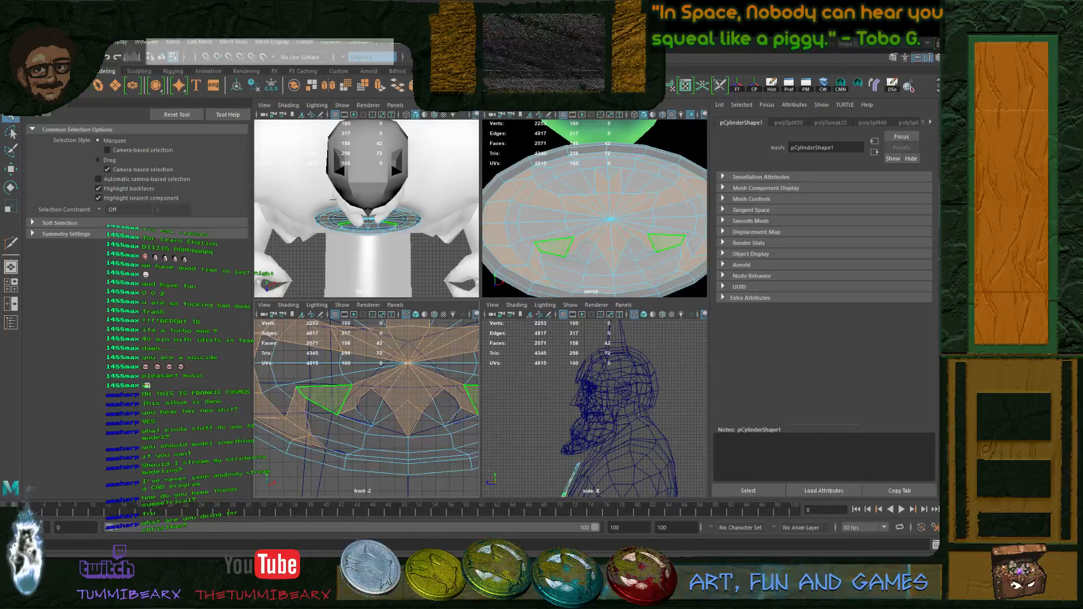
{"action": "left_click", "coordinate": [354, 416], "text": "shift"}
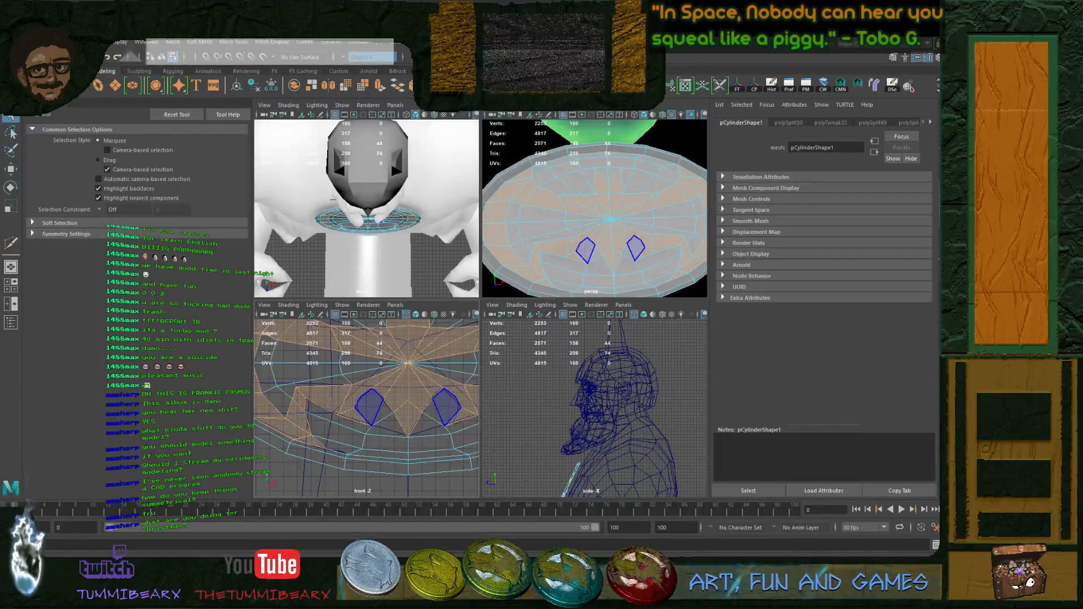
{"action": "left_click", "coordinate": [370, 407], "text": "shift"}
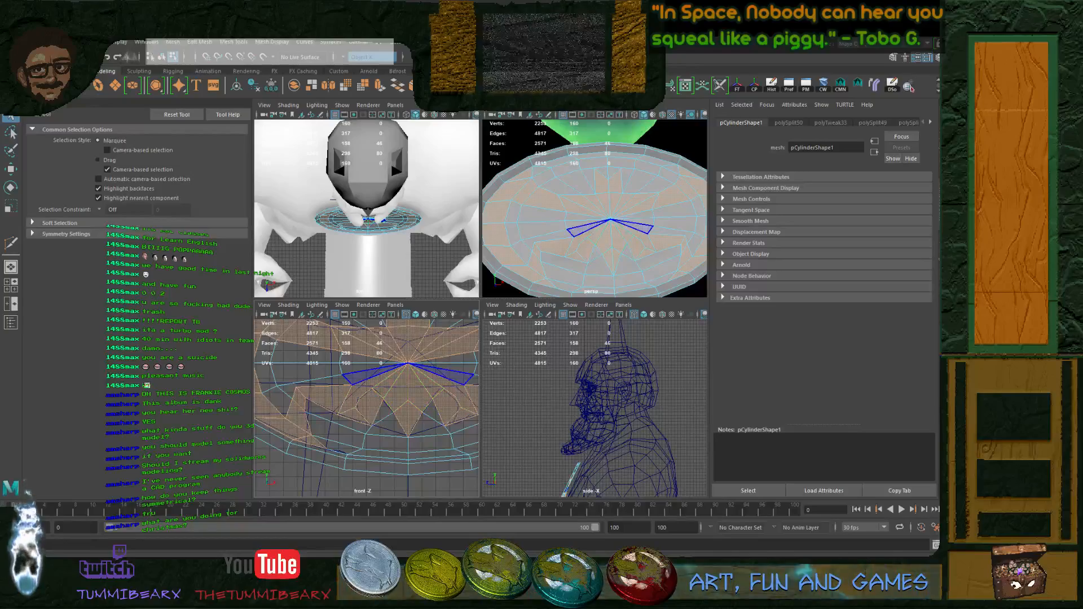
{"action": "scroll", "coordinate": [372, 402], "scroll_direction": "up", "scroll_amount": 5}
{"action": "scroll", "coordinate": [372, 404], "scroll_direction": "down", "scroll_amount": 4}
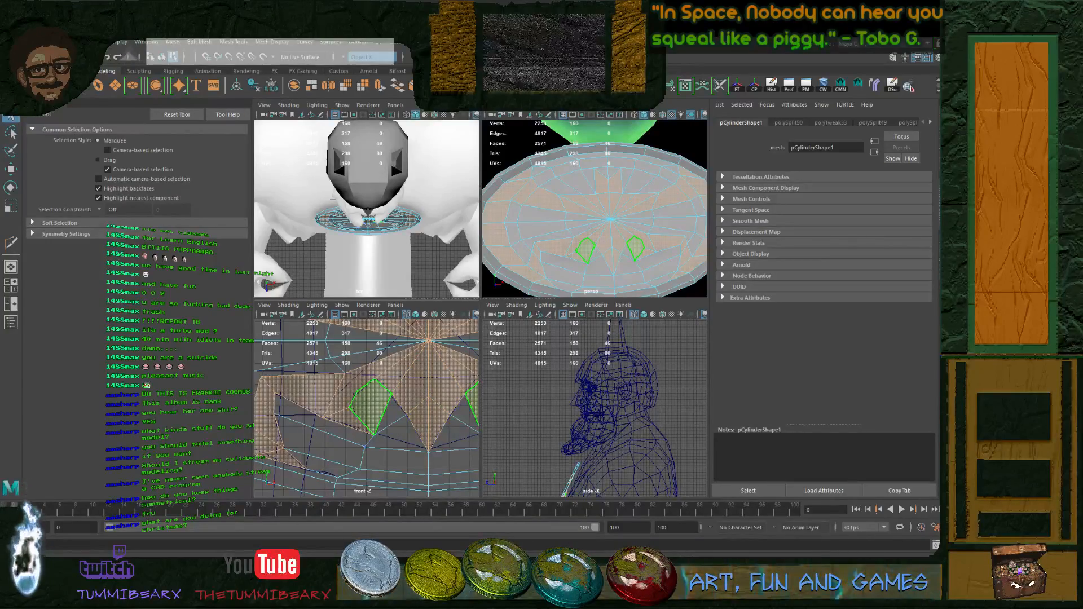
{"action": "left_click", "coordinate": [374, 409], "text": "ctrl"}
- Add the unselected faces along the inner side of the outer wing to the emblem selection
{"action": "scroll", "coordinate": [389, 432], "scroll_direction": "down", "scroll_amount": 1}
{"action": "scroll", "coordinate": [392, 432], "scroll_direction": "down", "scroll_amount": 3}
{"action": "middle_click_drag", "start_coordinate": [332, 401], "coordinate": [375, 442], "text": "alt"}
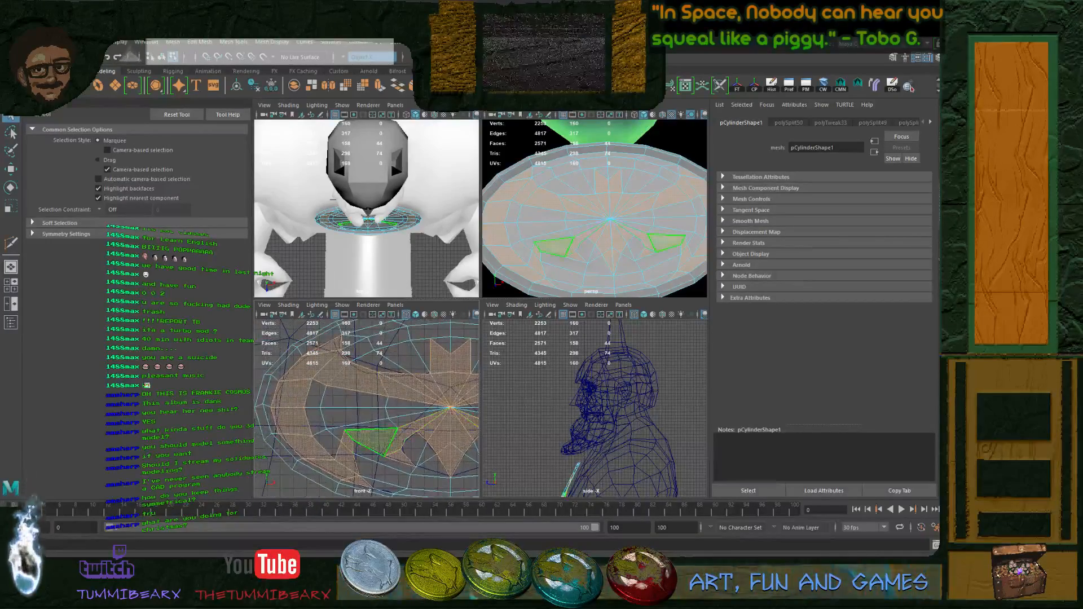
{"action": "left_click", "coordinate": [328, 444], "text": "shift"}
{"action": "left_click", "coordinate": [315, 422], "text": "shift"}
{"action": "left_click", "coordinate": [317, 393], "text": "shift"}
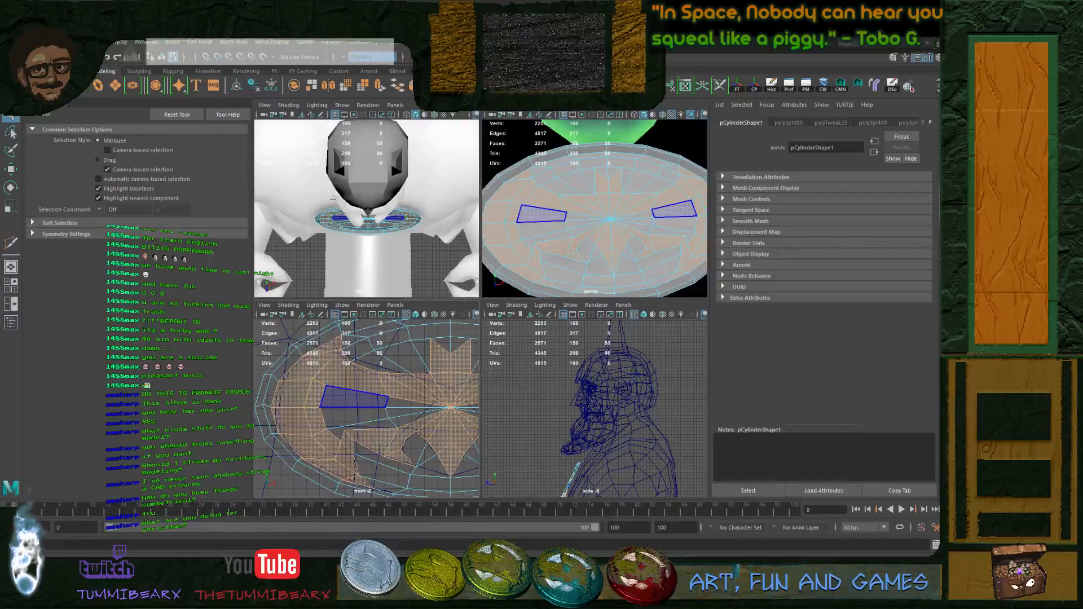
- Fill the remaining gap in the selection with the mid-wing faces reaching in to the disc centre
{"action": "left_click", "coordinate": [355, 397], "text": "shift"}
{"action": "left_click", "coordinate": [355, 416], "text": "shift"}
{"action": "left_click", "coordinate": [364, 427], "text": "shift"}
{"action": "left_click", "coordinate": [404, 421], "text": "shift"}
{"action": "left_click", "coordinate": [429, 411], "text": "shift"}
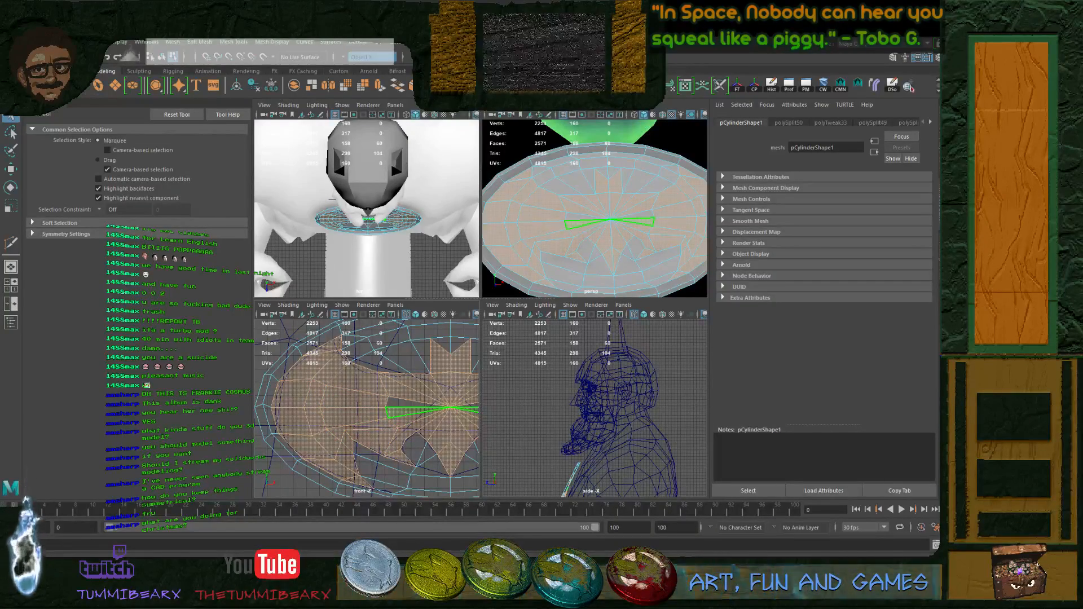
{"action": "left_click", "coordinate": [407, 403], "text": "shift"}
- Extrude the selected bat emblem faces with a thickness of 0.7 and an offset of 0.5
{"action": "middle_click_drag", "start_coordinate": [450, 454], "coordinate": [367, 453], "text": "alt"}
{"action": "right_click_drag", "start_coordinate": [366, 452], "coordinate": [313, 452], "text": "alt"}
{"action": "left_click_drag", "start_coordinate": [610, 226], "coordinate": [598, 192], "text": "alt"}
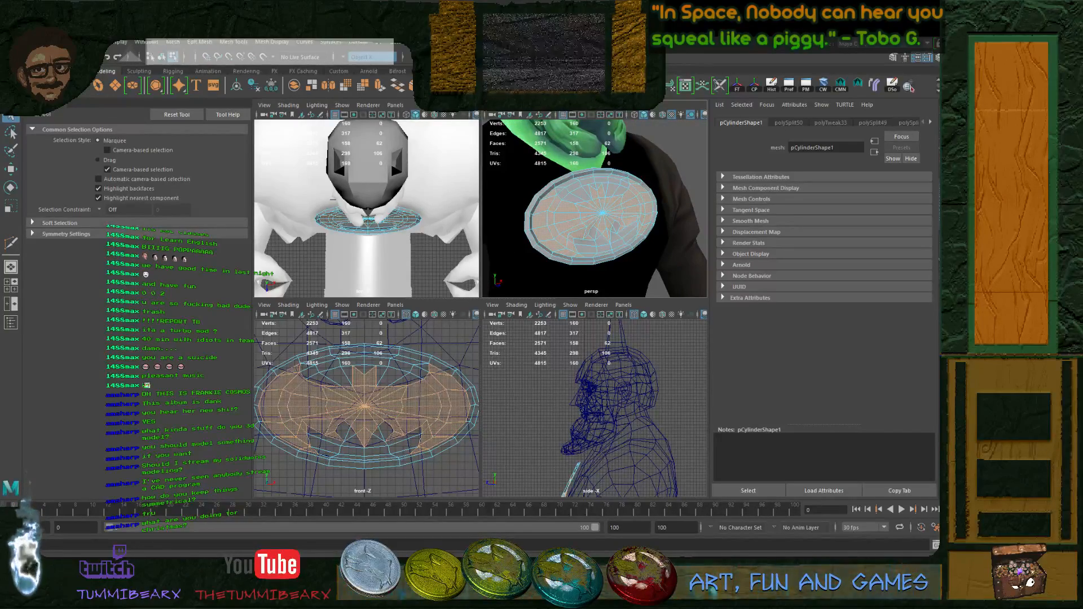
{"action": "key", "text": "ctrl+e"}
{"action": "scroll", "coordinate": [593, 215], "scroll_direction": "up", "scroll_amount": 3}
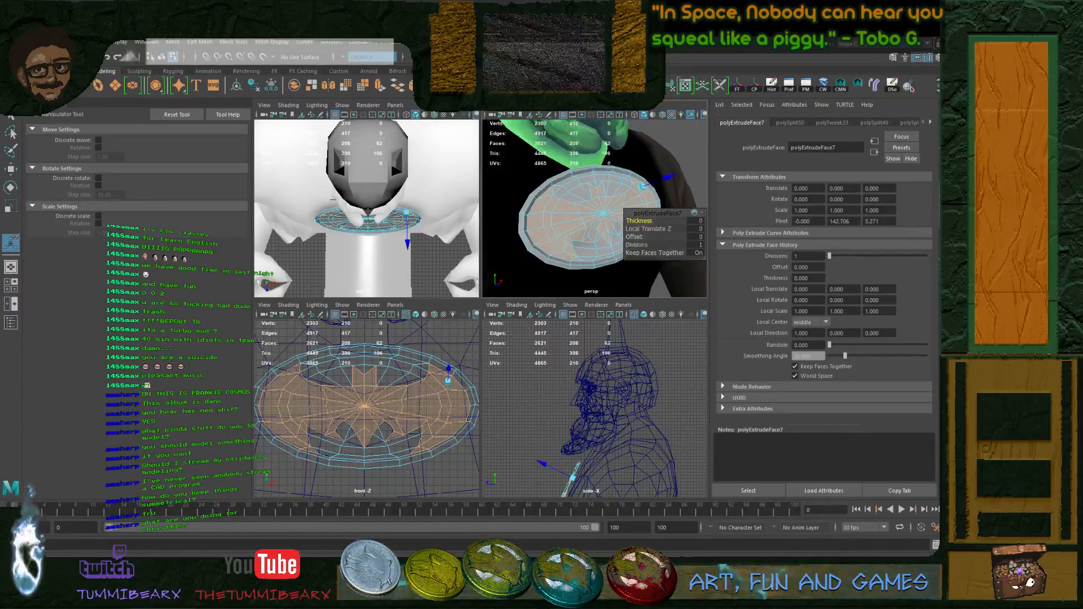
{"action": "left_click_drag", "start_coordinate": [639, 221], "coordinate": [550, 216]}
{"action": "left_click_drag", "start_coordinate": [634, 237], "coordinate": [640, 237]}
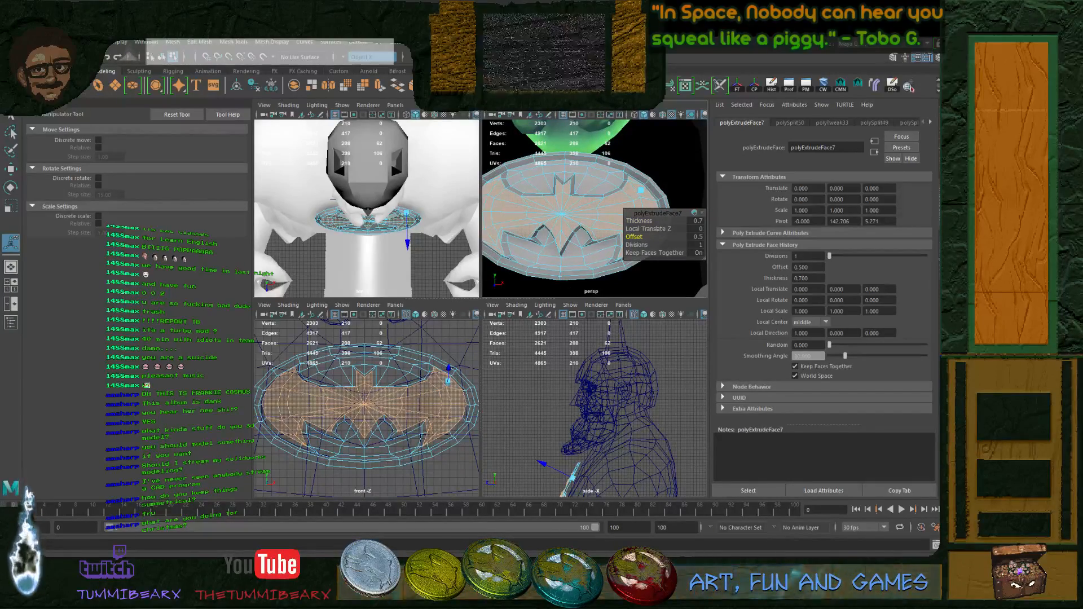
{"action": "left_click_drag", "start_coordinate": [570, 218], "coordinate": [640, 225], "text": "alt"}
{"action": "key", "text": "q"}
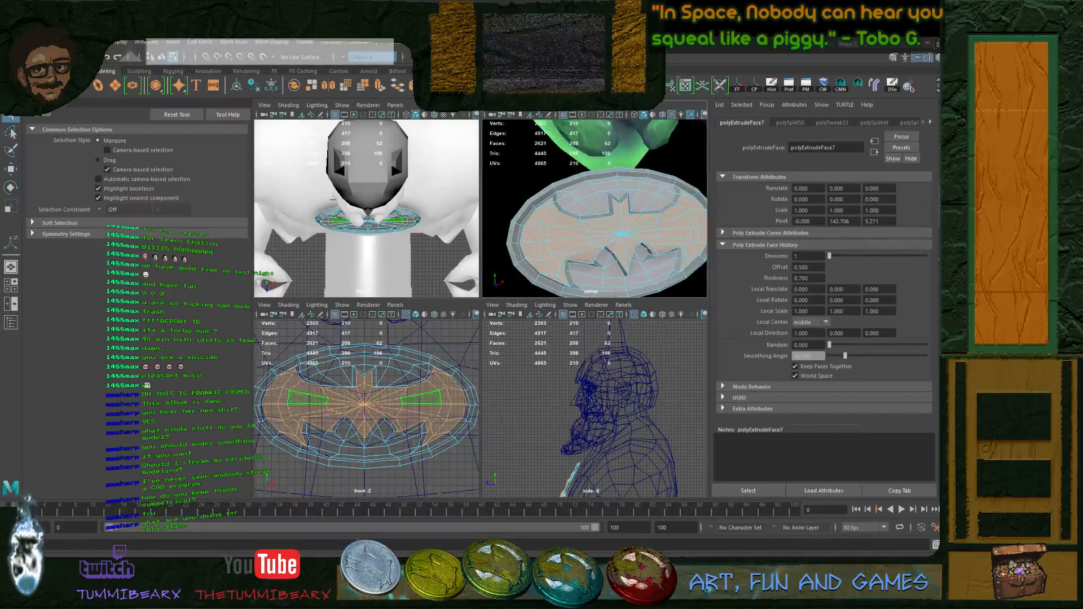
- Select the vertical run of edges across the raised emblem's wings and shift them slightly along the depth axis
{"action": "key", "text": "F10"}
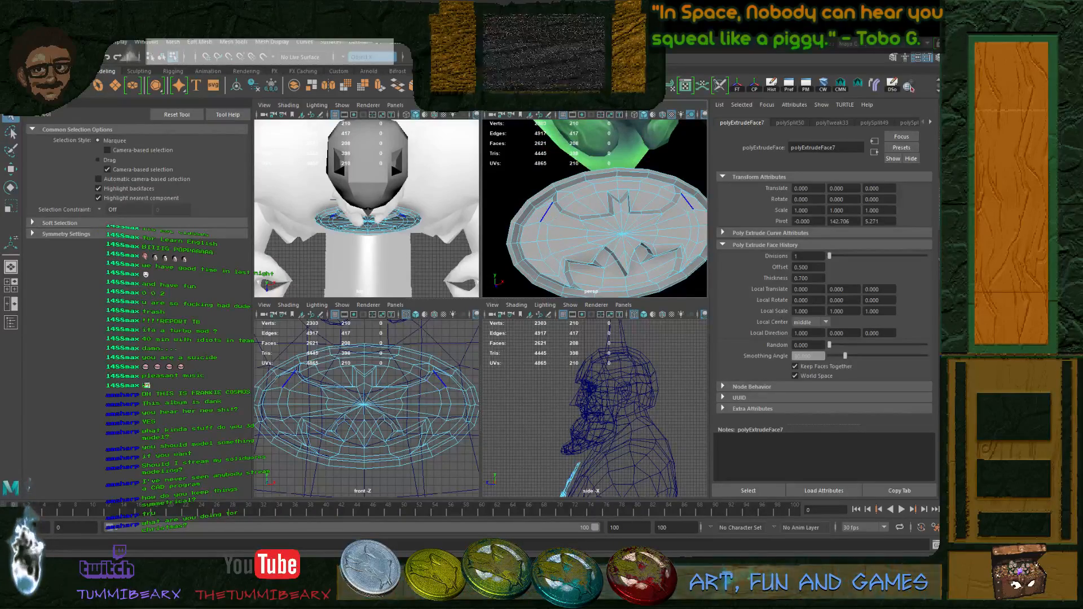
{"action": "left_click", "coordinate": [546, 213]}
{"action": "left_click", "coordinate": [538, 232], "text": "shift"}
{"action": "left_click", "coordinate": [540, 251], "text": "shift"}
{"action": "key", "text": "ctrl+z"}
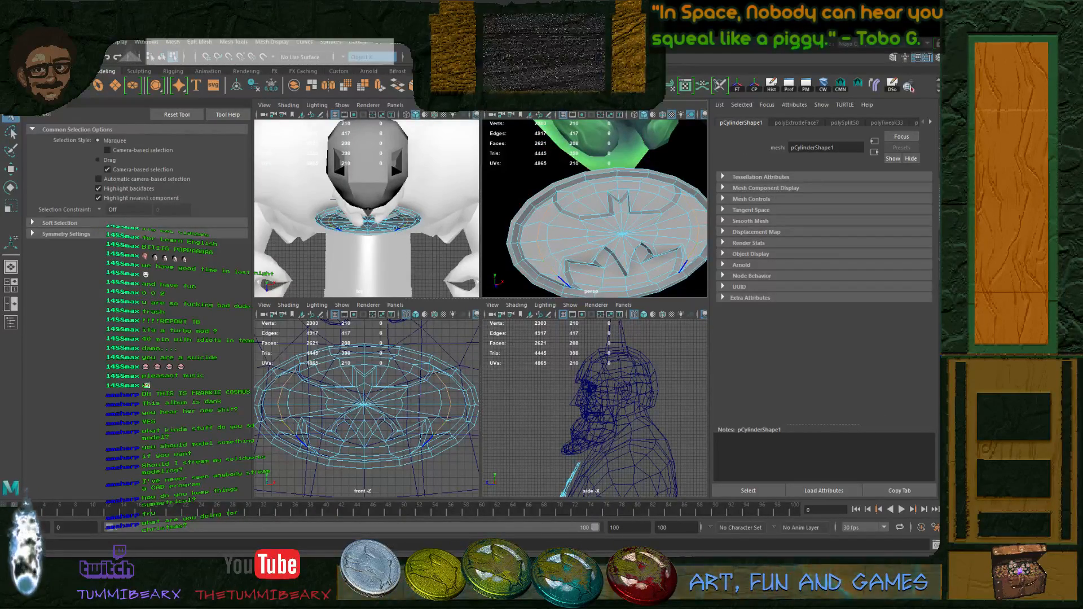
{"action": "key", "text": "w"}
{"action": "left_click_drag", "start_coordinate": [642, 246], "coordinate": [717, 243], "text": "alt"}
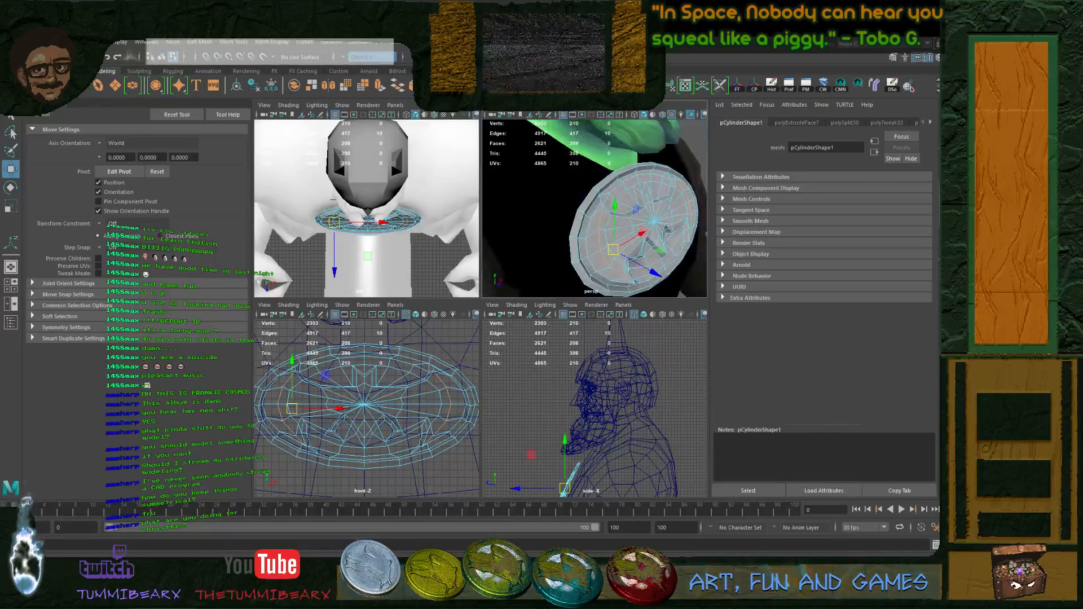
{"action": "mouse_move", "coordinate": [656, 274]}
{"action": "left_mouse_down"}
{"action": "mouse_move", "coordinate": [608, 252]}
{"action": "mouse_move", "coordinate": [570, 251]}
{"action": "mouse_move", "coordinate": [654, 264]}
{"action": "left_mouse_up"}
- Return to object mode and apply Soften/Harden Edge to the chest disc with the raised emblem
{"action": "key", "text": "q"}
{"action": "key", "text": "F8"}
{"action": "left_click", "coordinate": [668, 155]}
{"action": "left_click_drag", "start_coordinate": [658, 225], "coordinate": [569, 231], "text": "alt"}
{"action": "left_click", "coordinate": [573, 232]}
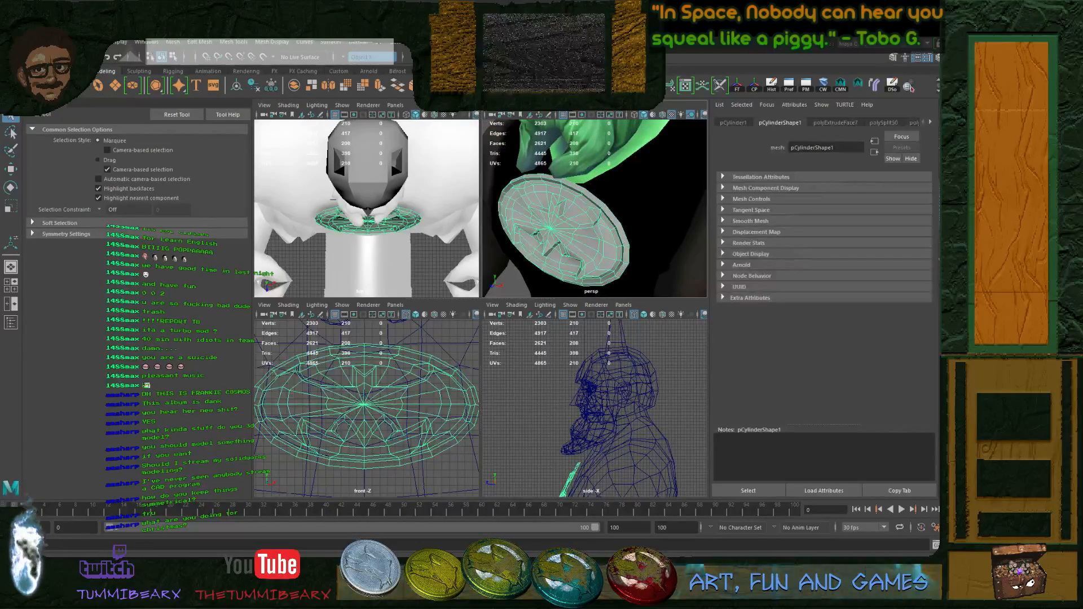
{"action": "left_click_drag", "start_coordinate": [553, 225], "coordinate": [582, 249], "text": "alt"}
{"action": "left_click", "coordinate": [671, 152]}
{"action": "left_click", "coordinate": [598, 226]}
- Select the edges radiating from the chest disc's centre and apply Soften/Harden Edge, returning to object mode
{"action": "scroll", "coordinate": [587, 220], "scroll_direction": "up", "scroll_amount": 4}
{"action": "key", "text": "F10"}
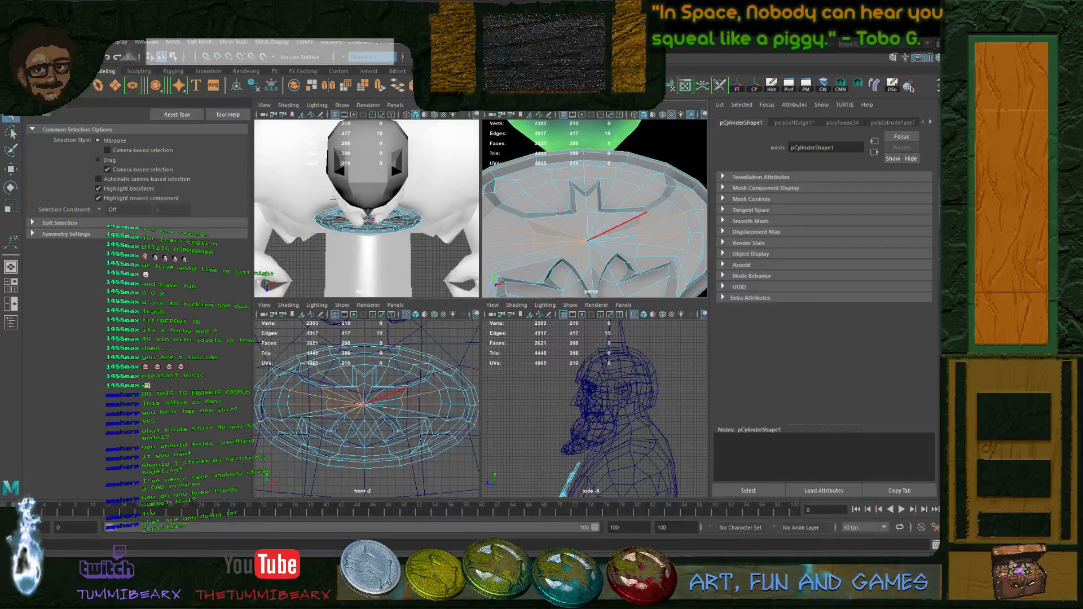
{"action": "left_click", "coordinate": [588, 224], "text": "shift"}
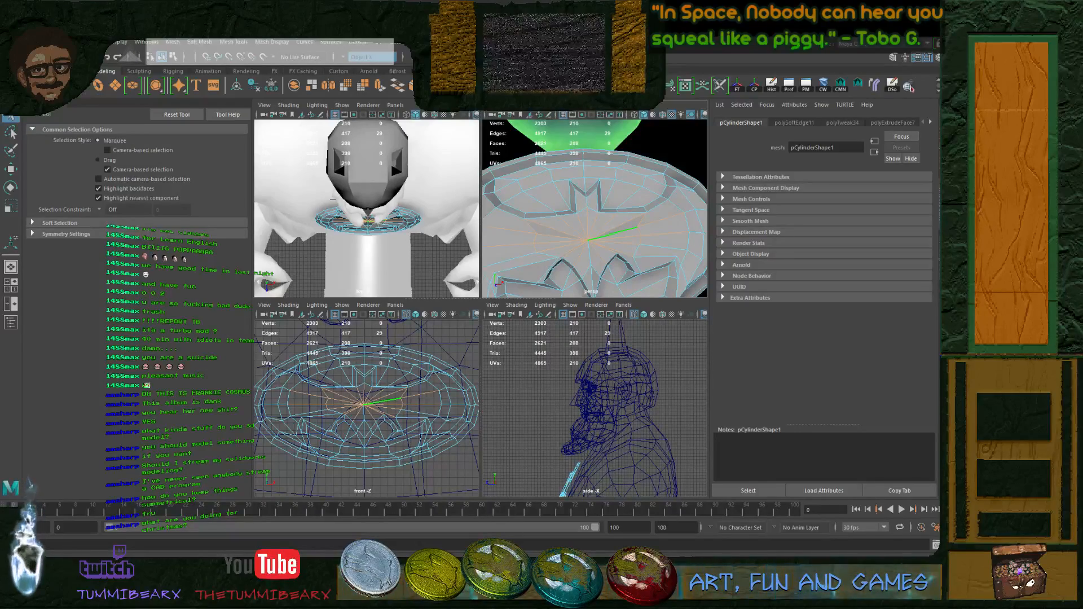
{"action": "scroll", "coordinate": [599, 206], "scroll_direction": "down", "scroll_amount": 7}
{"action": "key", "text": "F8"}
{"action": "scroll", "coordinate": [592, 209], "scroll_direction": "up", "scroll_amount": 3}
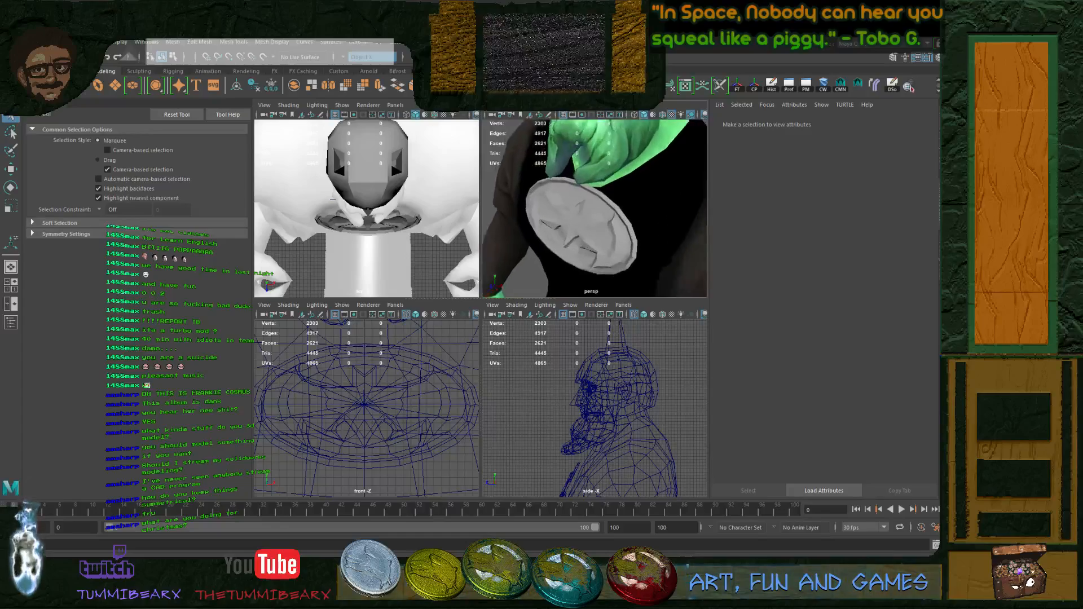
- Select the short horizontal edges across the lower bat wings, apply Soften/Harden Edge, and deselect the disc
{"action": "left_click", "coordinate": [592, 187]}
{"action": "mouse_move", "coordinate": [592, 208]}
{"action": "left_mouse_down", "text": "alt"}
{"action": "mouse_move", "coordinate": [570, 224]}
{"action": "mouse_move", "coordinate": [587, 212]}
{"action": "left_mouse_up", "text": "alt"}
{"action": "key", "text": "F10"}
{"action": "left_click", "coordinate": [570, 199]}
{"action": "left_click", "coordinate": [669, 202]}
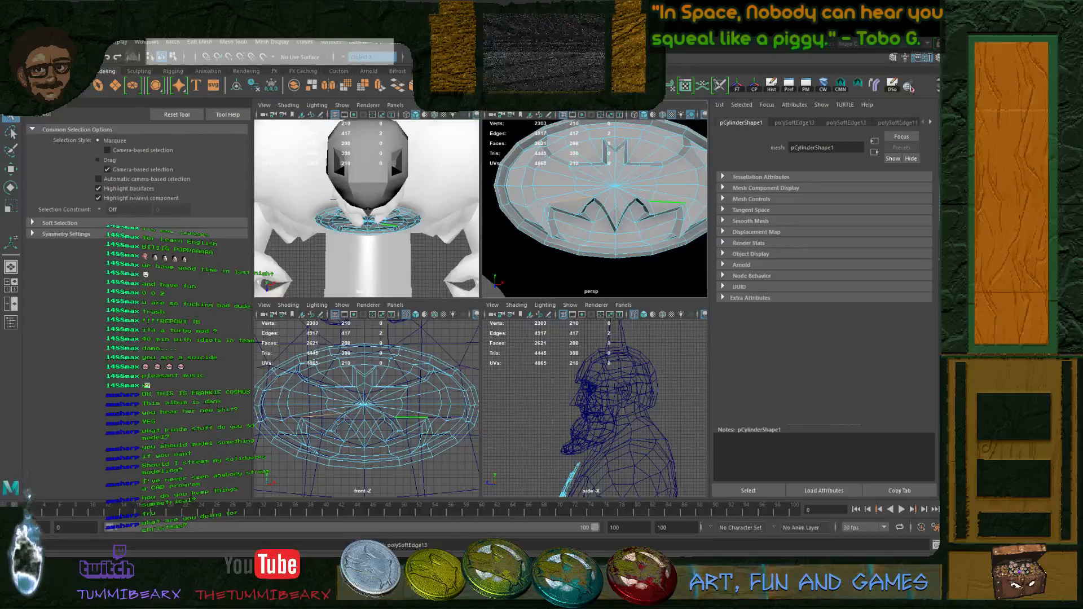
{"action": "scroll", "coordinate": [595, 209], "scroll_direction": "down", "scroll_amount": 4}
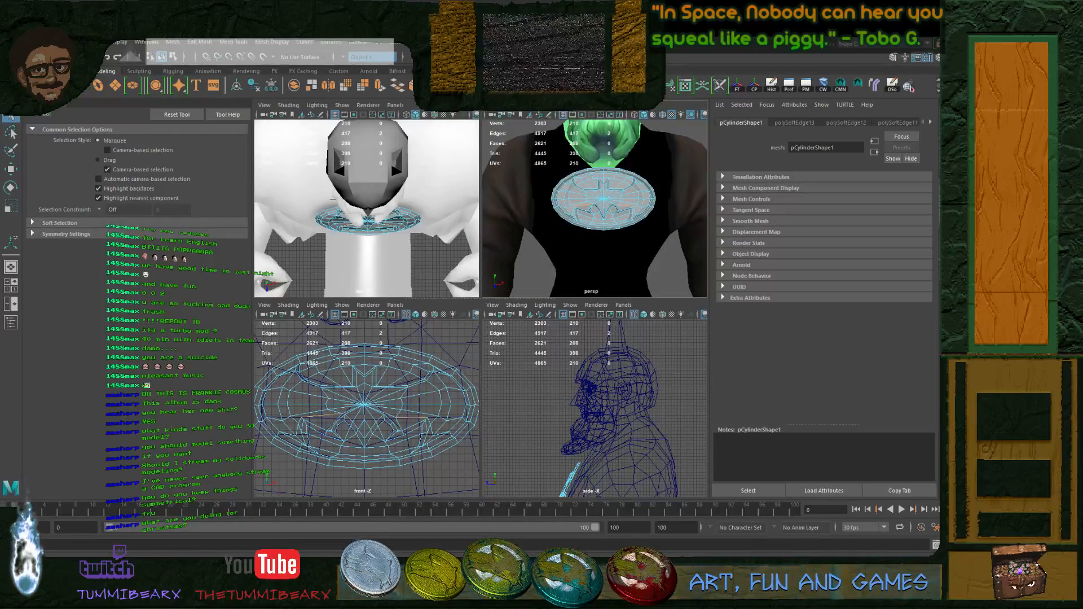
{"action": "key", "text": "F8"}
{"action": "left_click", "coordinate": [683, 254]}
- Select the edges along the bat's upper wing tips and outer wings and apply Soften/Harden Edge
{"action": "left_click_drag", "start_coordinate": [598, 209], "coordinate": [556, 198], "text": "alt"}
{"action": "scroll", "coordinate": [595, 209], "scroll_direction": "up", "scroll_amount": 6}
{"action": "left_click", "coordinate": [555, 197]}
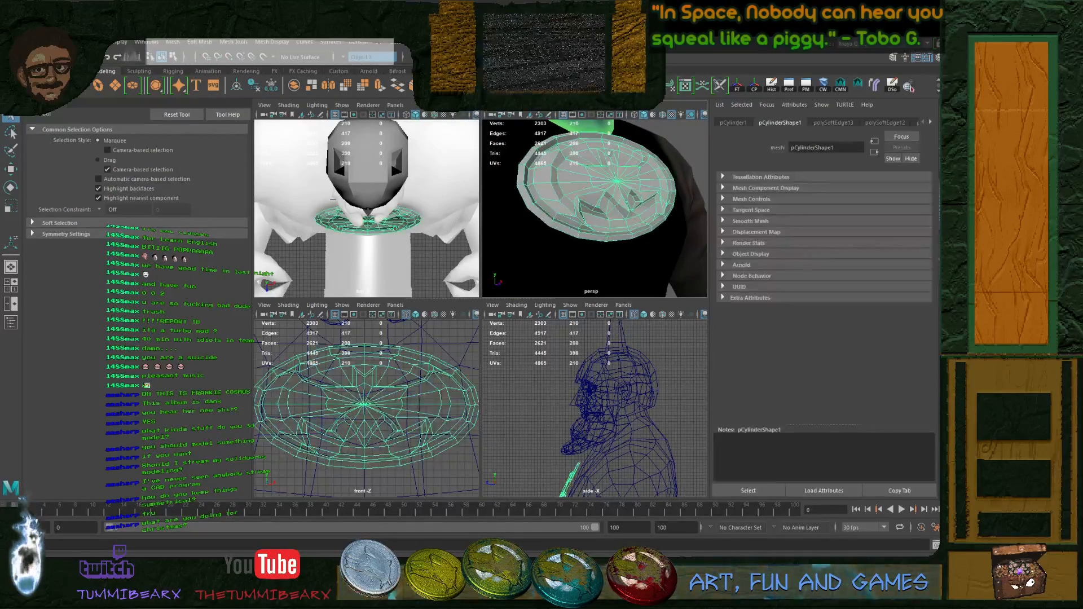
{"action": "key", "text": "F10"}
{"action": "left_click", "coordinate": [574, 210]}
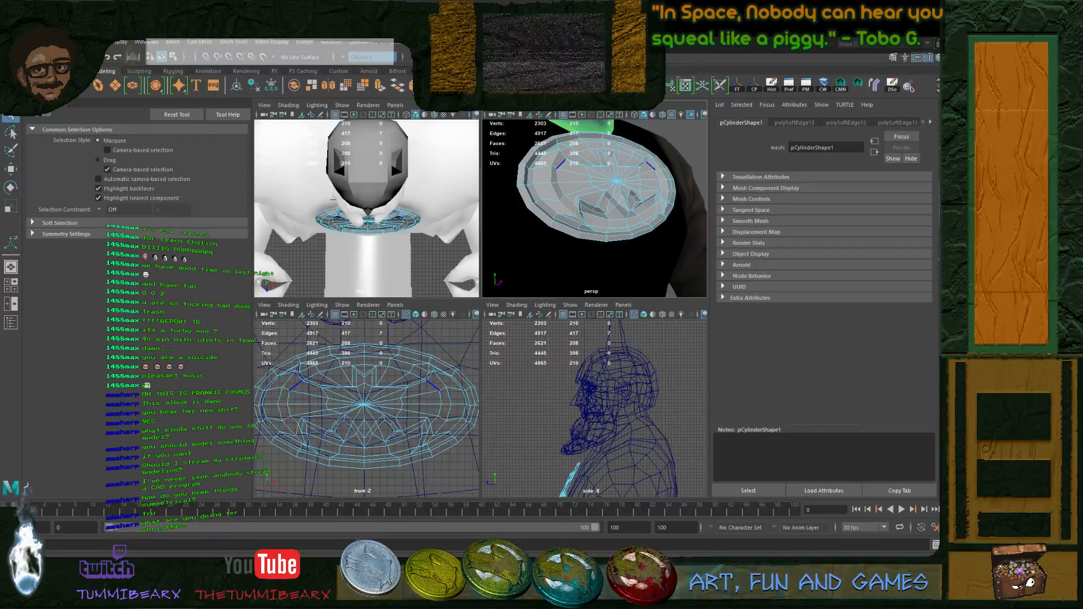
{"action": "left_click", "coordinate": [558, 154], "text": "shift"}
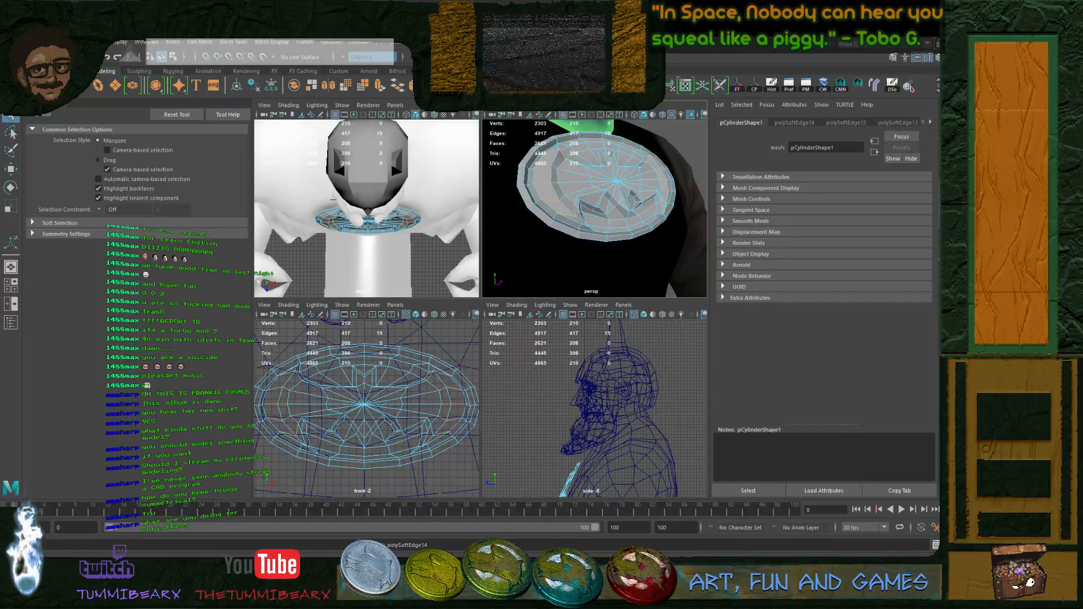
{"action": "key", "text": "F8"}
{"action": "left_click", "coordinate": [541, 265]}
- Select the radial edges across the middle of the bat's wings and move them slightly outward along the depth axis
{"action": "left_click_drag", "start_coordinate": [598, 225], "coordinate": [648, 218], "text": "alt"}
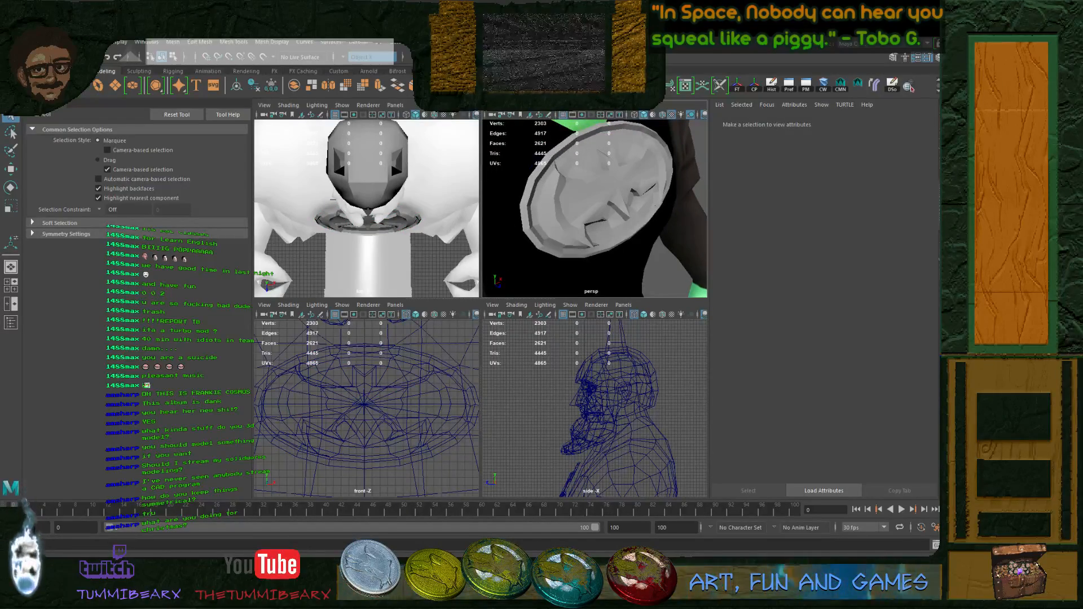
{"action": "left_click", "coordinate": [613, 195]}
{"action": "scroll", "coordinate": [612, 195], "scroll_direction": "up", "scroll_amount": 4}
{"action": "key", "text": "F10"}
{"action": "left_click", "coordinate": [571, 220]}
{"action": "left_click", "coordinate": [560, 202], "text": "shift"}
{"action": "left_click", "coordinate": [556, 180], "text": "shift"}
{"action": "left_click_drag", "start_coordinate": [556, 181], "coordinate": [587, 179], "text": "alt"}
{"action": "key", "text": "r"}
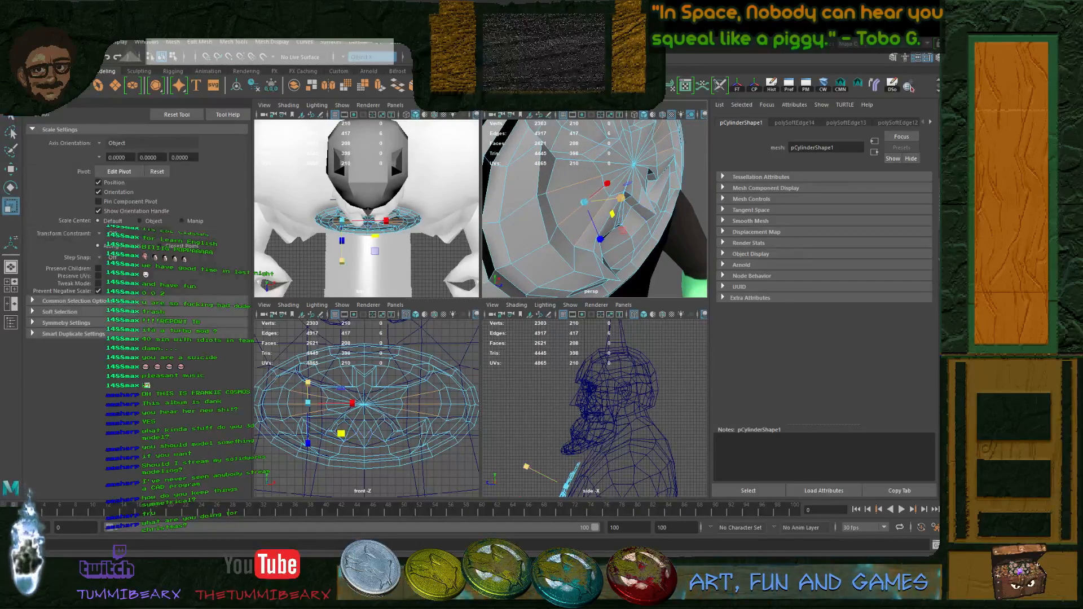
{"action": "key", "text": "w"}
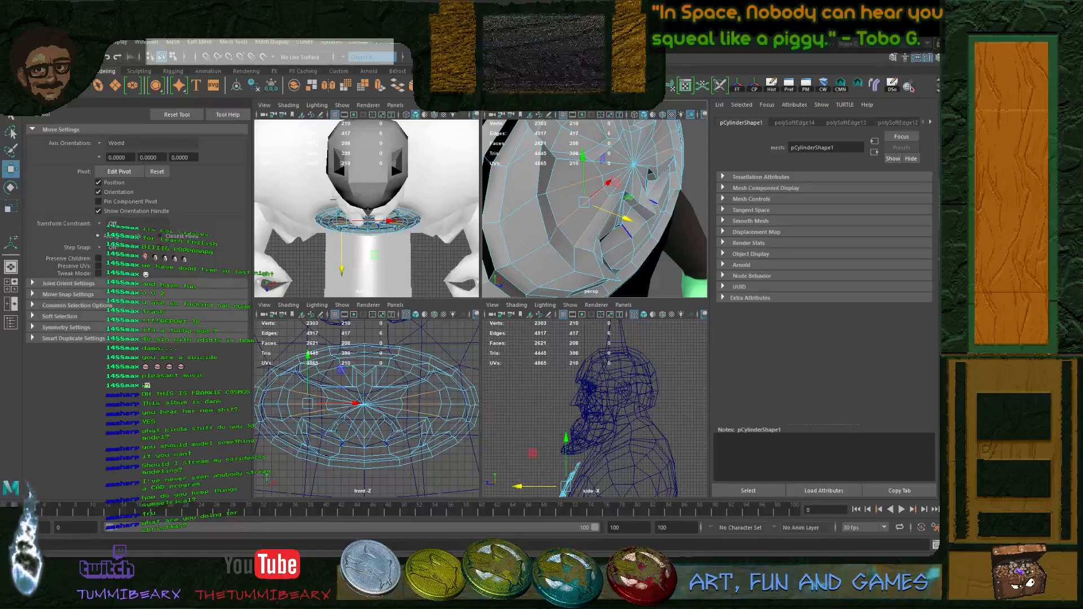
{"action": "left_click_drag", "start_coordinate": [627, 219], "coordinate": [630, 220]}
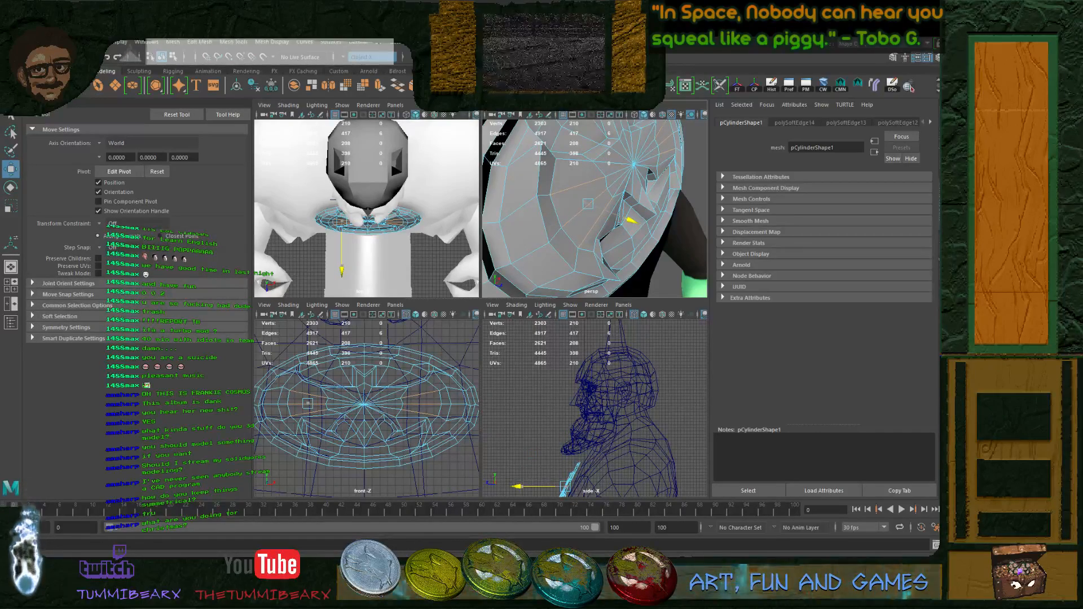
- Reapply Soften/Harden Edge to the mid-wing edges and return to object mode
{"action": "key", "text": "q"}
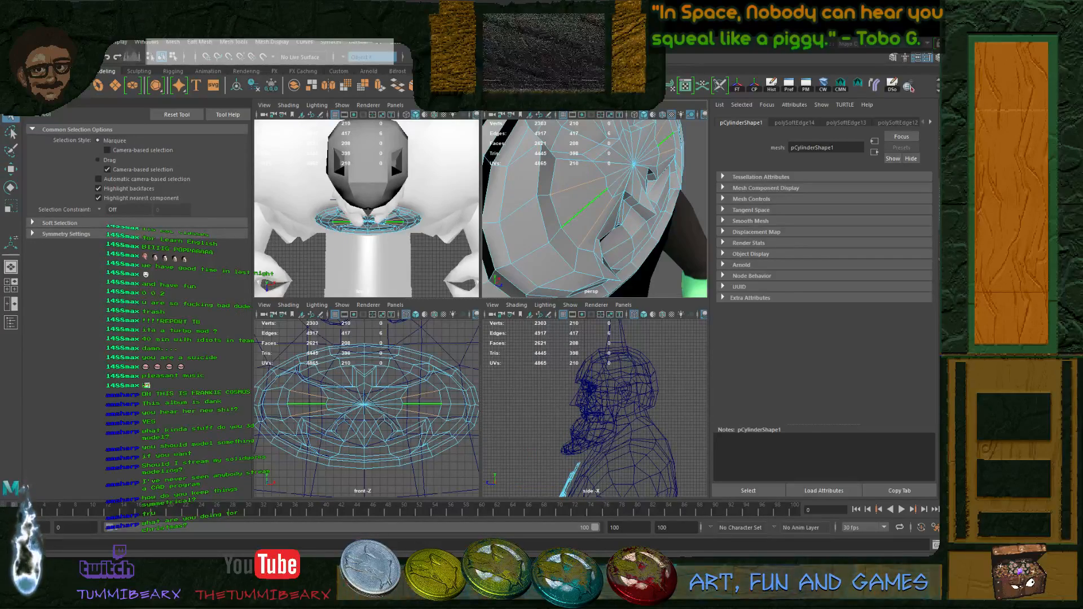
{"action": "key", "text": "g"}
{"action": "key", "text": "F8"}
{"action": "left_click", "coordinate": [695, 163]}
- Delete the chest disc's construction history and deselect it
{"action": "left_click_drag", "start_coordinate": [648, 208], "coordinate": [582, 203], "text": "alt"}
{"action": "right_click_drag", "start_coordinate": [581, 203], "coordinate": [530, 204], "text": "alt"}
{"action": "left_click_drag", "start_coordinate": [530, 203], "coordinate": [598, 194], "text": "alt"}
{"action": "left_click", "coordinate": [615, 193]}
{"action": "left_click", "coordinate": [771, 85]}
{"action": "right_click_drag", "start_coordinate": [598, 195], "coordinate": [649, 198], "text": "alt"}
{"action": "mouse_move", "coordinate": [648, 197]}
{"action": "left_mouse_down", "text": "alt"}
{"action": "mouse_move", "coordinate": [632, 209]}
{"action": "mouse_move", "coordinate": [657, 200]}
{"action": "left_mouse_up", "text": "alt"}
{"action": "left_click", "coordinate": [524, 237]}
{"action": "left_click_drag", "start_coordinate": [564, 225], "coordinate": [601, 212], "text": "alt"}
- Select the edges around the emblem's lower wing cutouts, apply Soften/Harden Edge, and deselect the disc
{"action": "left_click", "coordinate": [555, 189]}
{"action": "right_click_drag", "start_coordinate": [556, 189], "coordinate": [627, 194], "text": "alt"}
{"action": "left_click_drag", "start_coordinate": [626, 195], "coordinate": [589, 189], "text": "alt"}
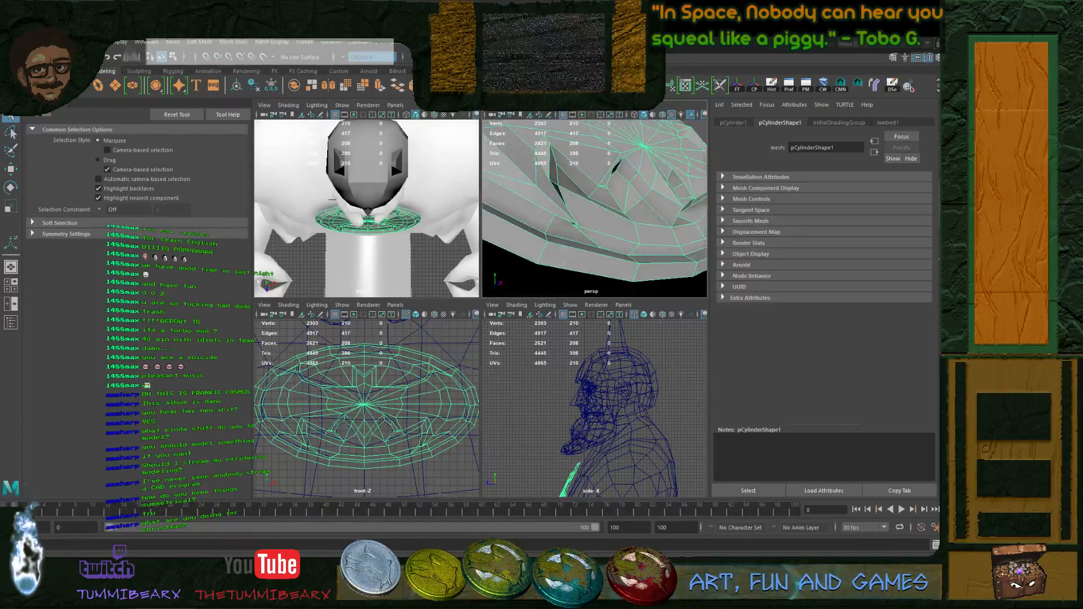
{"action": "right_click_drag", "start_coordinate": [589, 189], "coordinate": [556, 189], "text": "alt"}
{"action": "key", "text": "F10"}
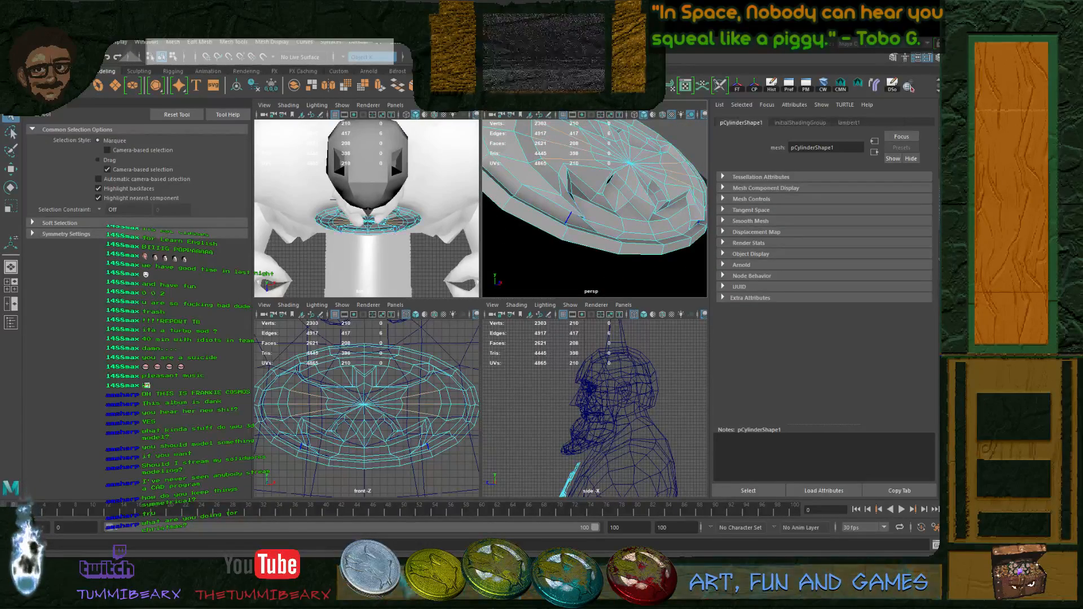
{"action": "left_click_drag", "start_coordinate": [568, 218], "coordinate": [597, 216], "text": "alt"}
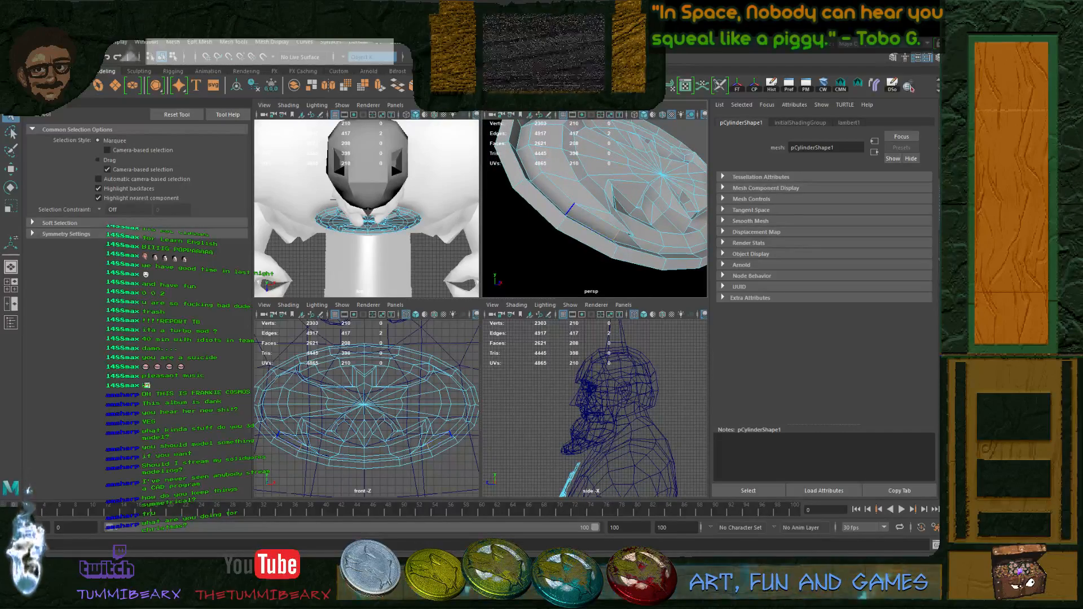
{"action": "left_click_drag", "start_coordinate": [608, 202], "coordinate": [546, 202], "text": "alt"}
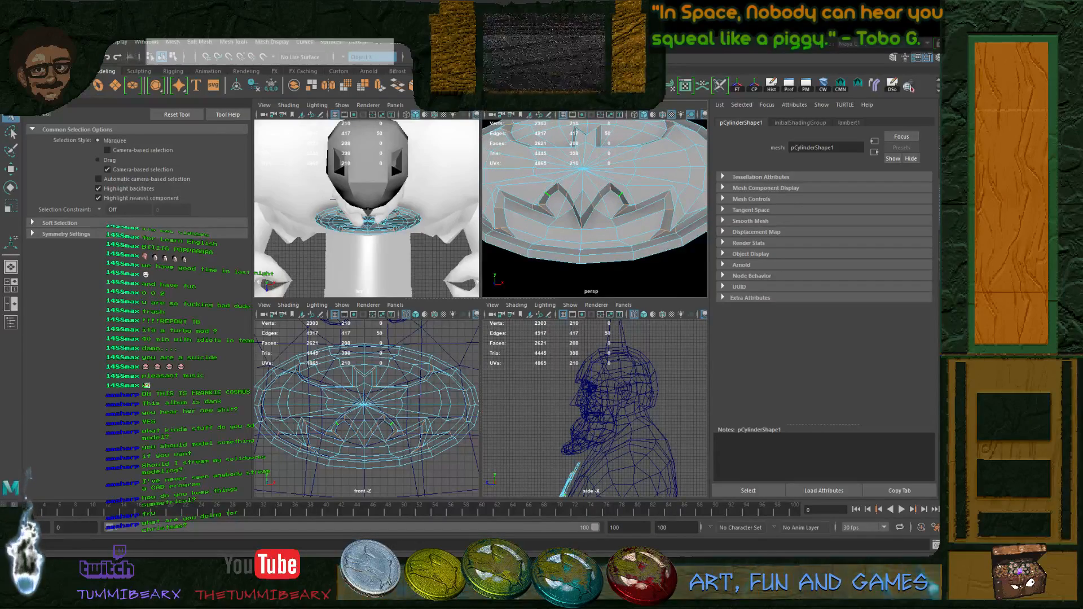
{"action": "key", "text": "g"}
{"action": "scroll", "coordinate": [638, 185], "scroll_direction": "down", "scroll_amount": 8}
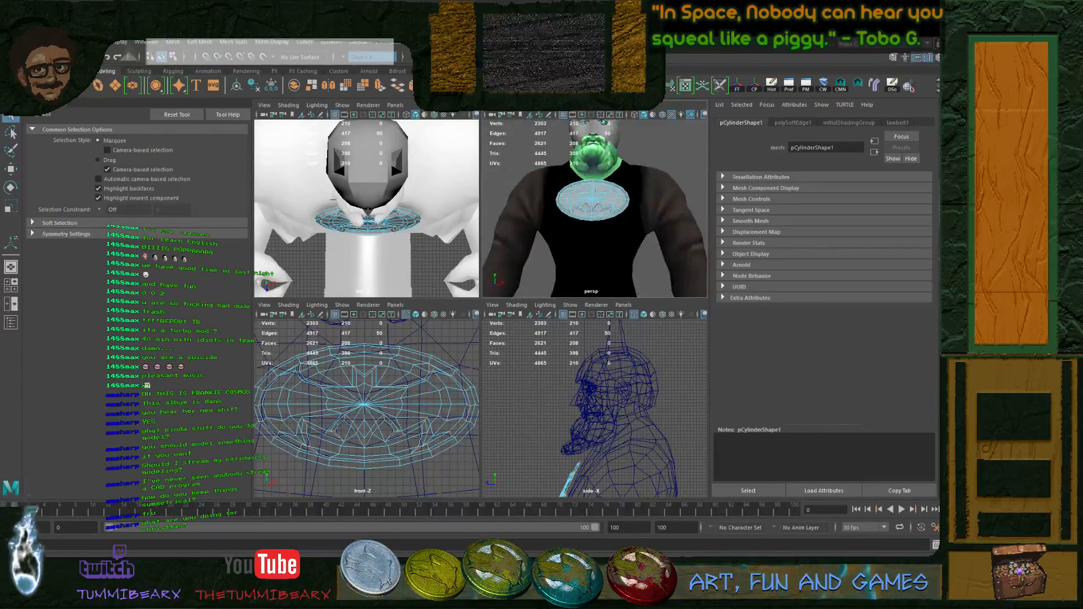
{"action": "scroll", "coordinate": [638, 183], "scroll_direction": "up", "scroll_amount": 3}
{"action": "left_click", "coordinate": [669, 136]}
- Select the edges of the bat's head, tail point and connecting centre section on the emblem
{"action": "left_click_drag", "start_coordinate": [637, 169], "coordinate": [693, 190], "text": "alt"}
{"action": "scroll", "coordinate": [595, 208], "scroll_direction": "up", "scroll_amount": 5}
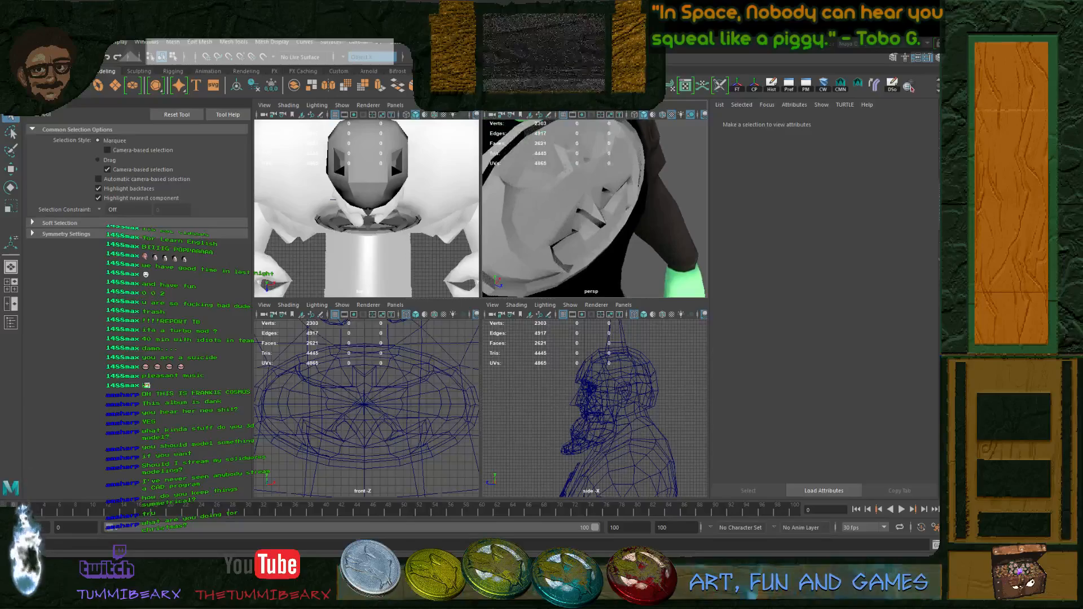
{"action": "left_click", "coordinate": [606, 198]}
{"action": "scroll", "coordinate": [607, 198], "scroll_direction": "up", "scroll_amount": 4}
{"action": "left_click_drag", "start_coordinate": [607, 197], "coordinate": [618, 218], "text": "alt"}
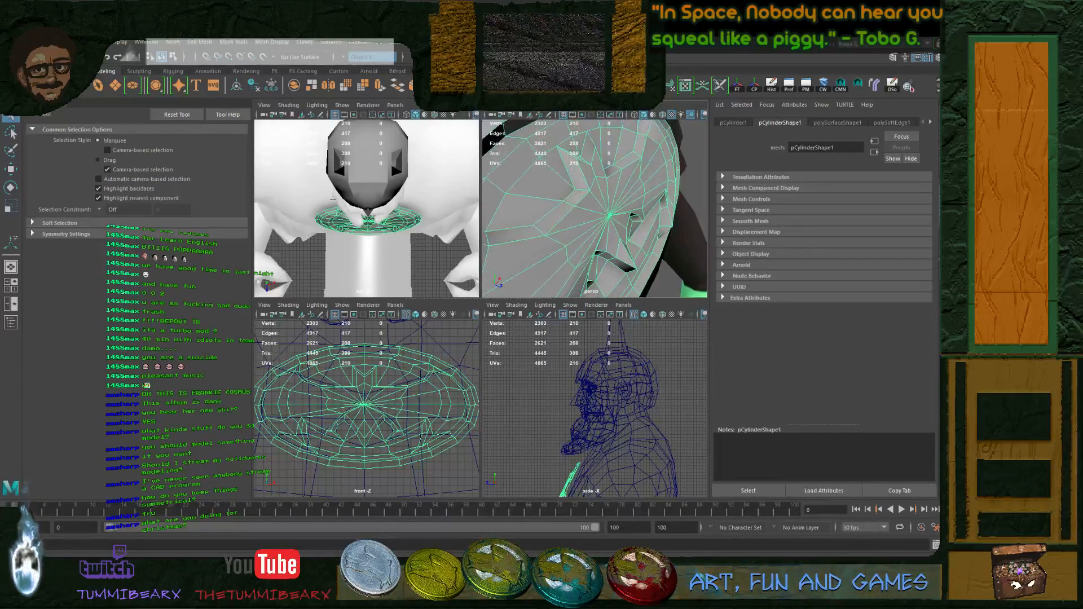
{"action": "key", "text": "F10"}
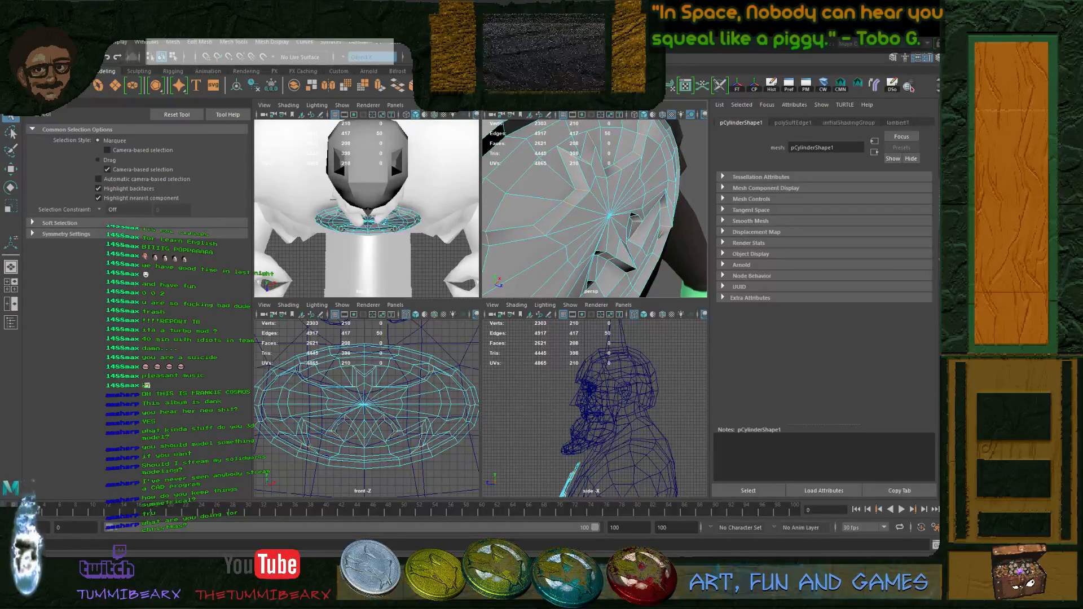
{"action": "left_click", "coordinate": [584, 175]}
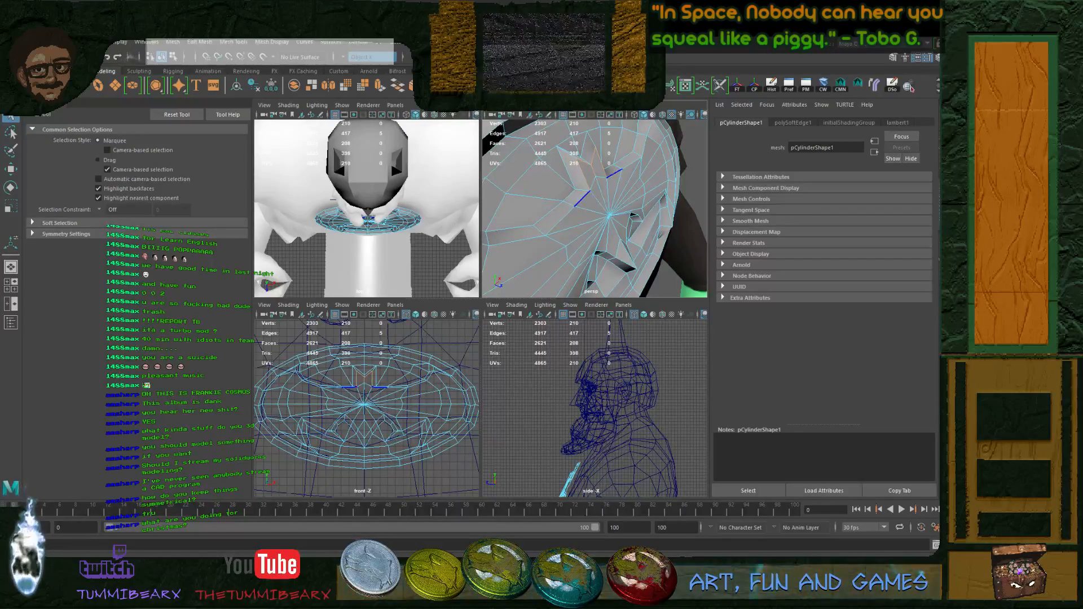
{"action": "left_click", "coordinate": [628, 254], "text": "shift"}
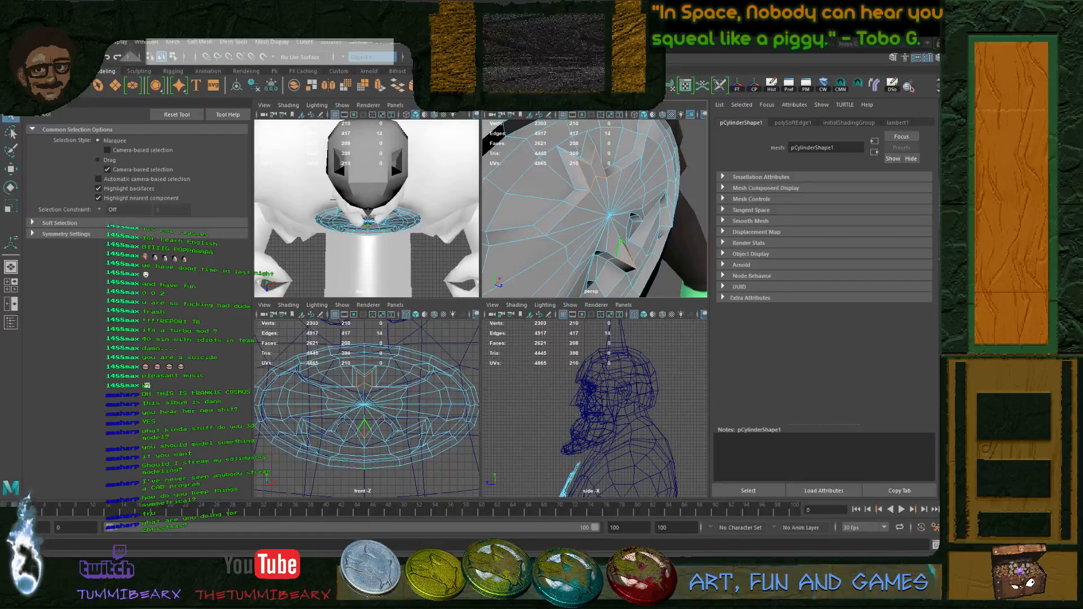
{"action": "left_click", "coordinate": [608, 234], "text": "shift"}
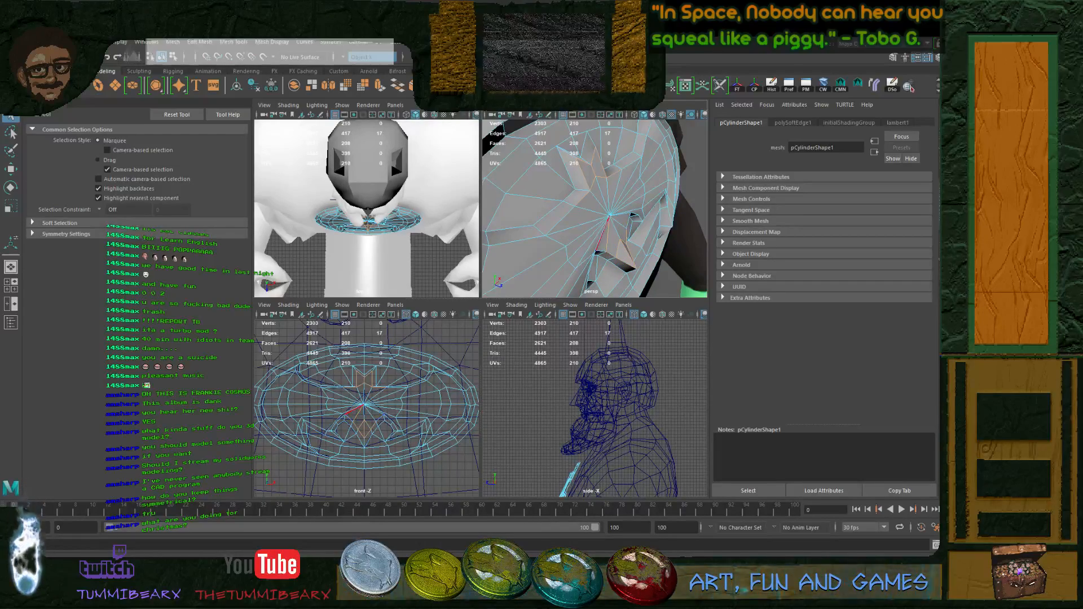
{"action": "mouse_move", "coordinate": [659, 232]}
{"action": "left_mouse_down", "text": "alt"}
{"action": "mouse_move", "coordinate": [558, 225]}
{"action": "mouse_move", "coordinate": [649, 232]}
{"action": "left_mouse_up", "text": "alt"}
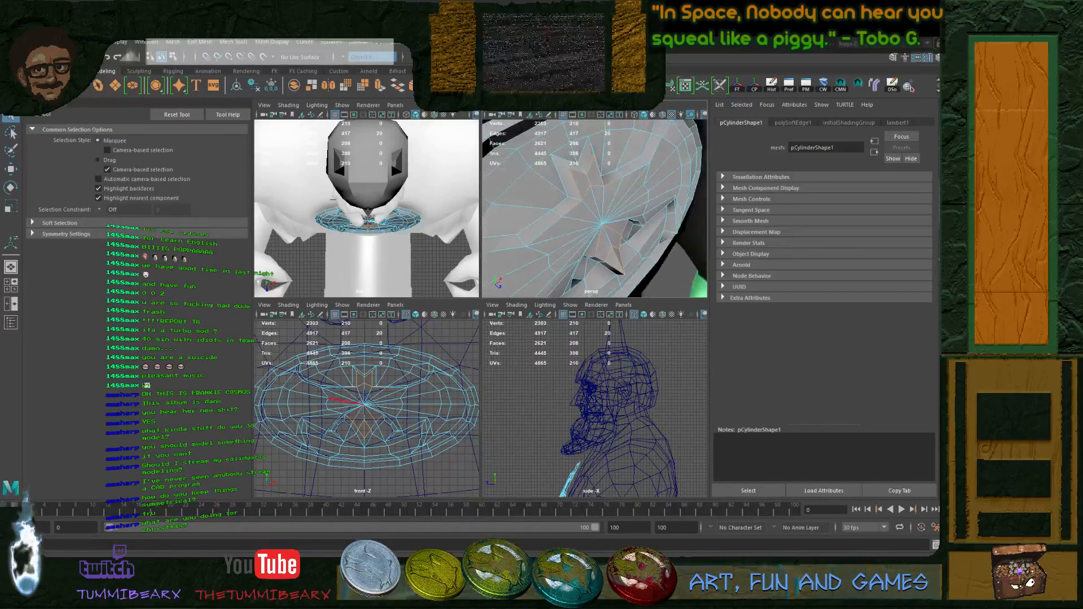
- Rotate the selected central emblem edges slightly about the X axis and clear the selection
{"action": "key", "text": "t"}
{"action": "key", "text": "r"}
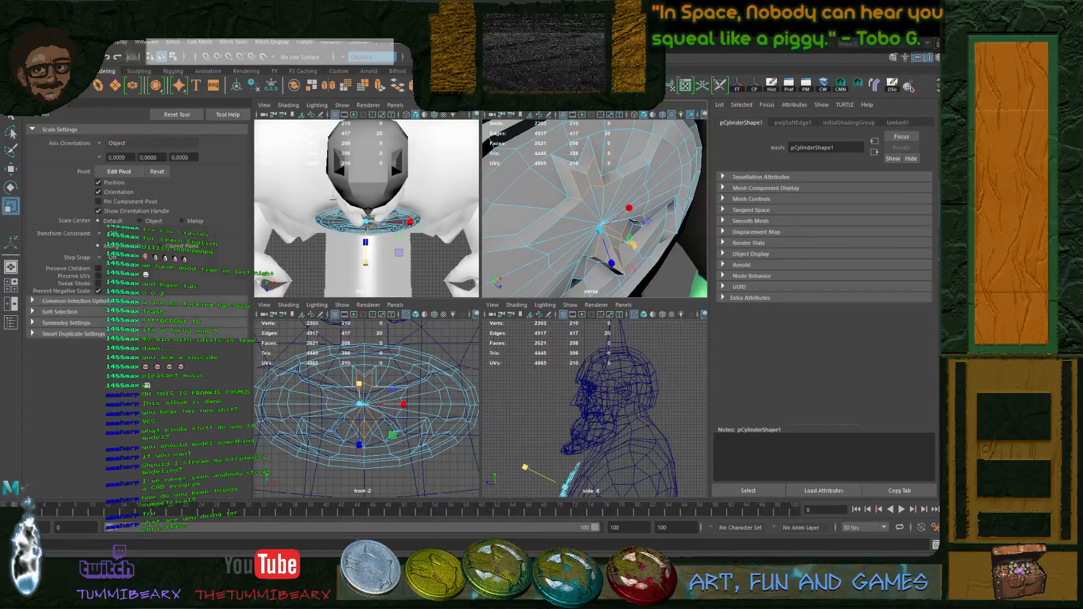
{"action": "left_click_drag", "start_coordinate": [633, 244], "coordinate": [587, 223]}
{"action": "key", "text": "q"}
{"action": "key", "text": "w"}
{"action": "key", "text": "e"}
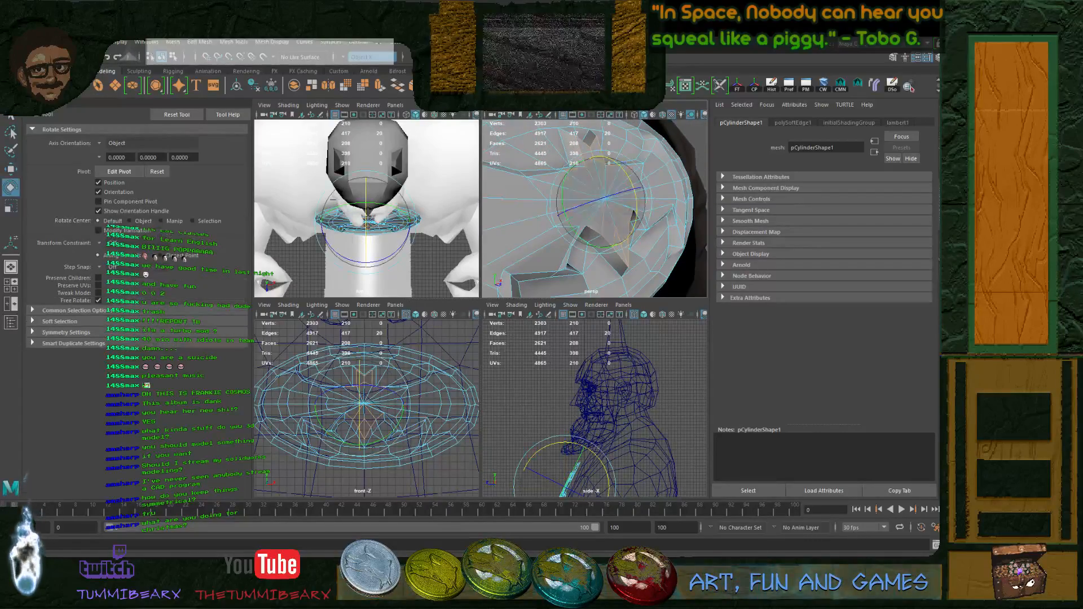
{"action": "left_click_drag", "start_coordinate": [631, 181], "coordinate": [634, 187]}
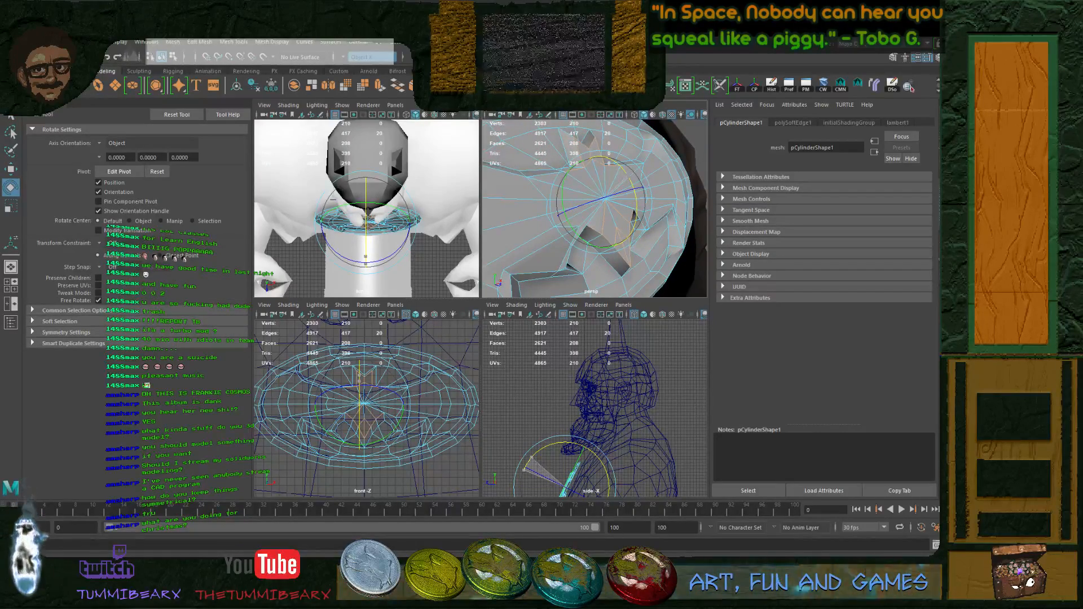
{"action": "key", "text": "q"}
{"action": "scroll", "coordinate": [598, 208], "scroll_direction": "down", "scroll_amount": 5}
{"action": "left_click_drag", "start_coordinate": [598, 209], "coordinate": [651, 191], "text": "alt"}
{"action": "left_click", "coordinate": [672, 161]}
- Maximize the perspective view and examine the bat emblem's fit on the full character from the front
{"action": "left_click_drag", "start_coordinate": [544, 192], "coordinate": [569, 181], "text": "alt"}
{"action": "scroll", "coordinate": [585, 182], "scroll_direction": "down", "scroll_amount": 7}
{"action": "middle_click_drag", "start_coordinate": [568, 182], "coordinate": [542, 200], "text": "alt"}
{"action": "key", "text": "space"}
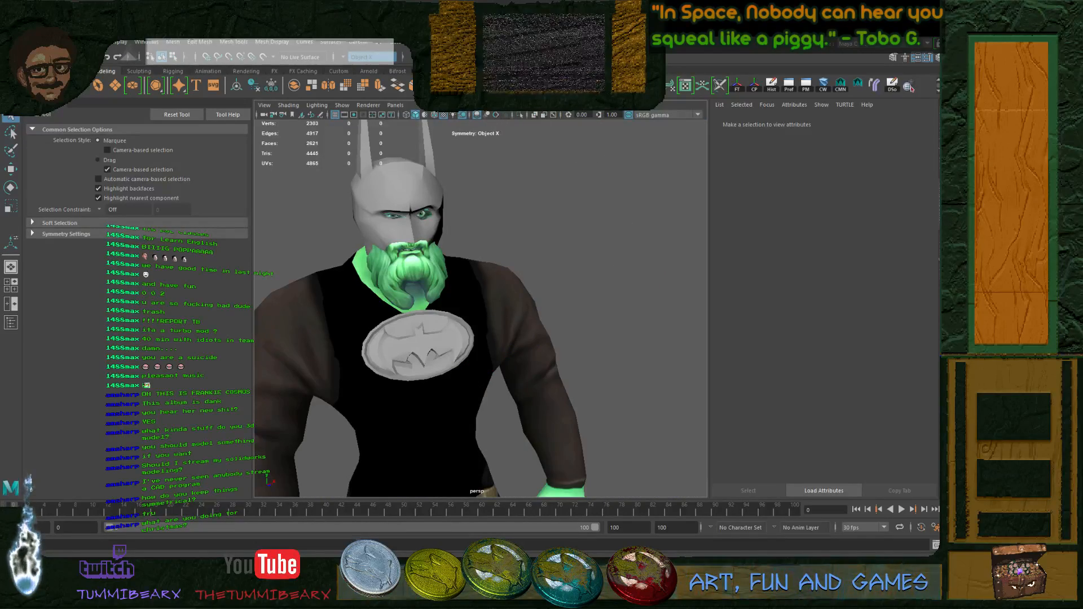
{"action": "scroll", "coordinate": [485, 389], "scroll_direction": "down", "scroll_amount": 4}
{"action": "mouse_move", "coordinate": [485, 389]}
{"action": "left_mouse_down", "text": "alt"}
{"action": "mouse_move", "coordinate": [564, 394]}
{"action": "mouse_move", "coordinate": [406, 417]}
{"action": "mouse_move", "coordinate": [498, 400]}
{"action": "left_mouse_up", "text": "alt"}
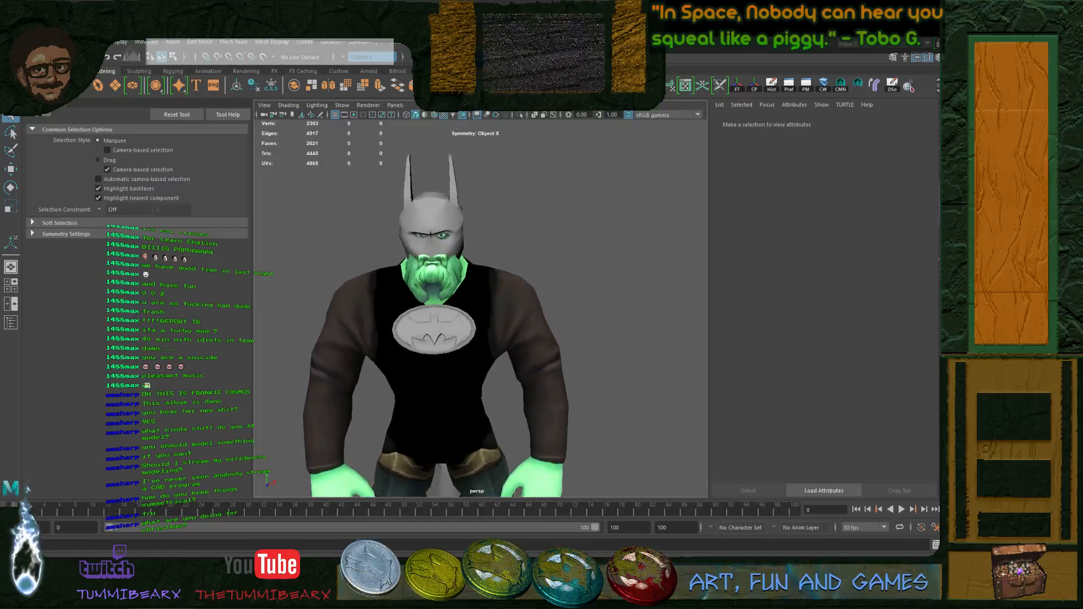
{"action": "middle_click_drag", "start_coordinate": [498, 399], "coordinate": [550, 387], "text": "alt"}
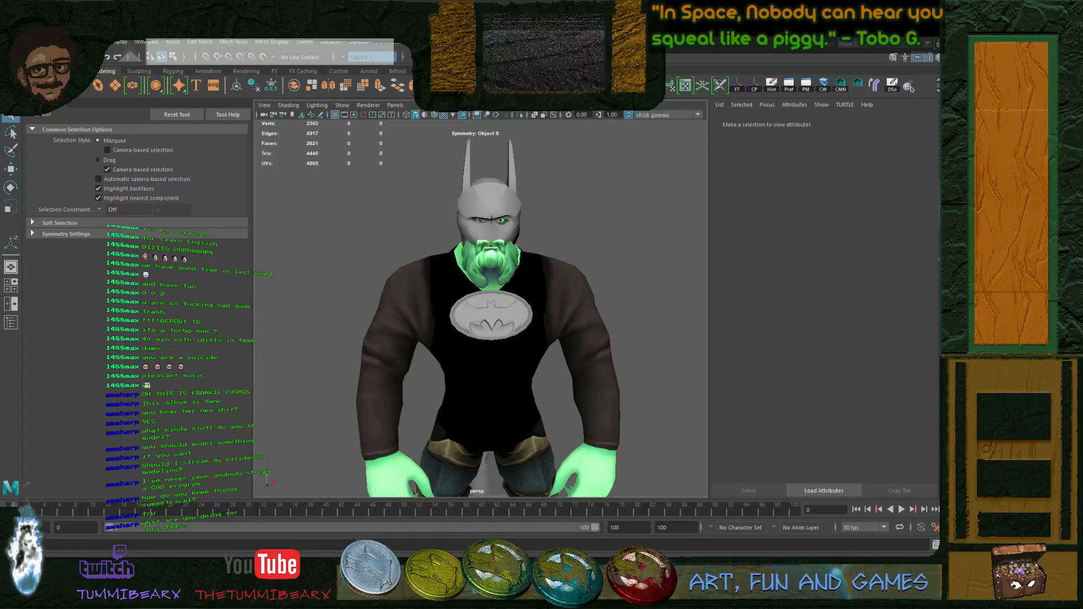
{"action": "scroll", "coordinate": [491, 316], "scroll_direction": "up", "scroll_amount": 3}
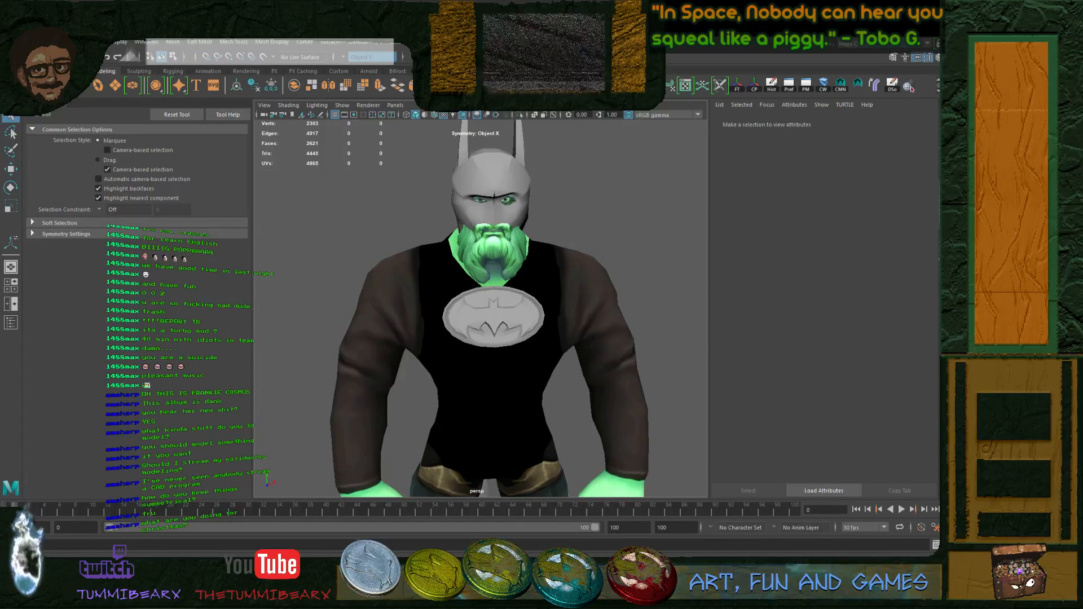
- Draw a single-face polygon plane on the ground near the character
{"action": "left_click", "coordinate": [115, 86]}
{"action": "scroll", "coordinate": [479, 308], "scroll_direction": "down", "scroll_amount": 5}
{"action": "left_click_drag", "start_coordinate": [480, 308], "coordinate": [541, 375], "text": "alt"}
{"action": "left_click_drag", "start_coordinate": [547, 442], "coordinate": [579, 449]}
- Stand the new plane upright and move it up to the side of the character's head
{"action": "key", "text": "w"}
{"action": "left_click_drag", "start_coordinate": [551, 410], "coordinate": [540, 257]}
{"action": "key", "text": "e"}
{"action": "key", "text": "w"}
{"action": "left_click_drag", "start_coordinate": [605, 279], "coordinate": [471, 260]}
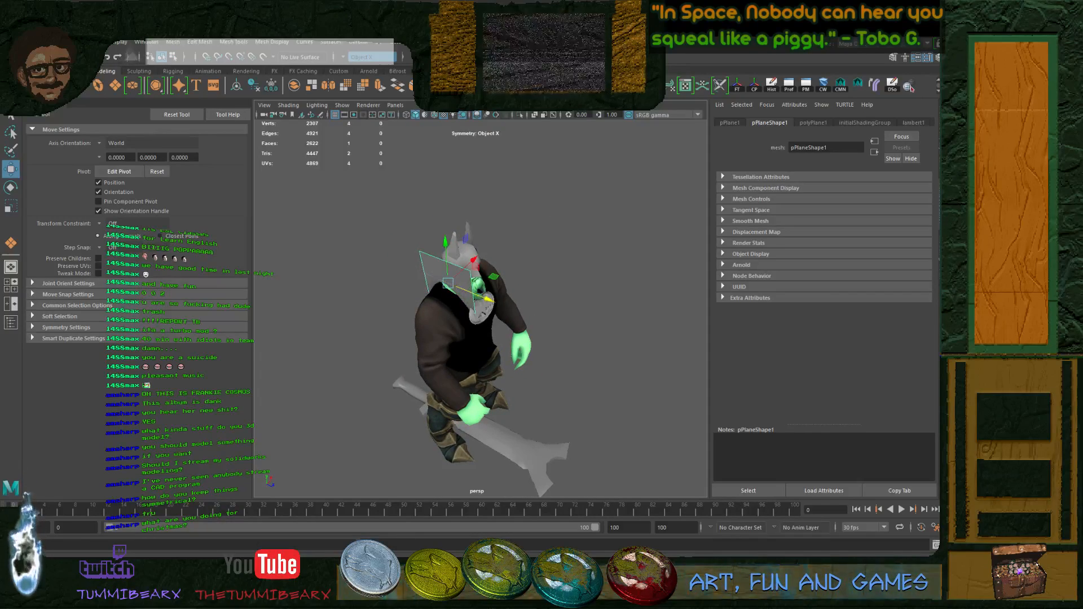
- Save the scene, then raise the plane beside the character's head and rotate it slightly
{"action": "key", "text": "f"}
{"action": "left_click_drag", "start_coordinate": [609, 333], "coordinate": [474, 300], "text": "alt"}
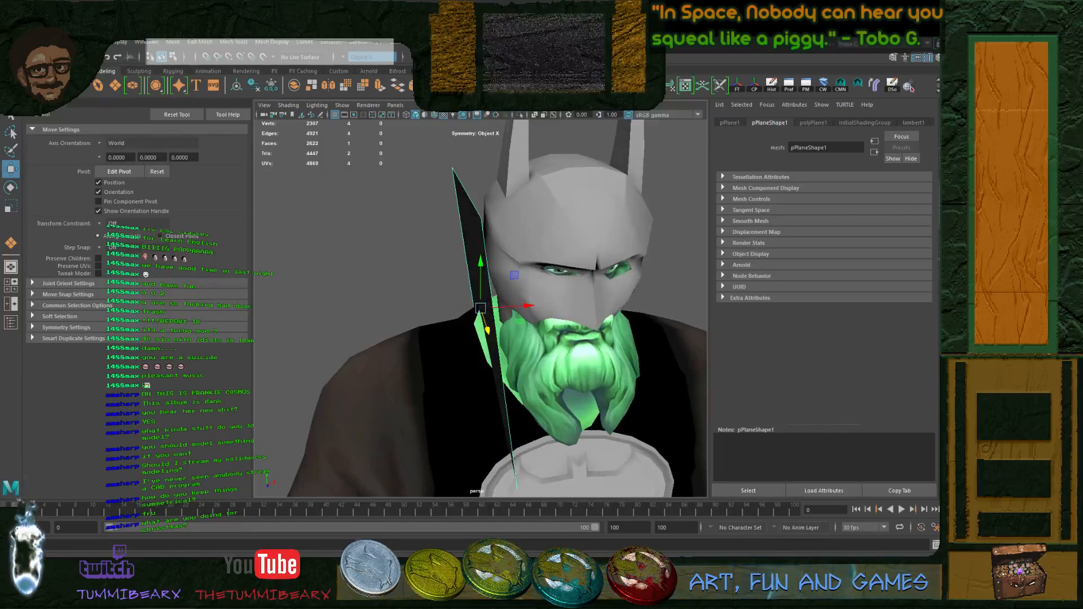
{"action": "key", "text": "ctrl+s"}
{"action": "left_click_drag", "start_coordinate": [480, 261], "coordinate": [481, 218]}
{"action": "key", "text": "e"}
{"action": "key", "text": "w"}
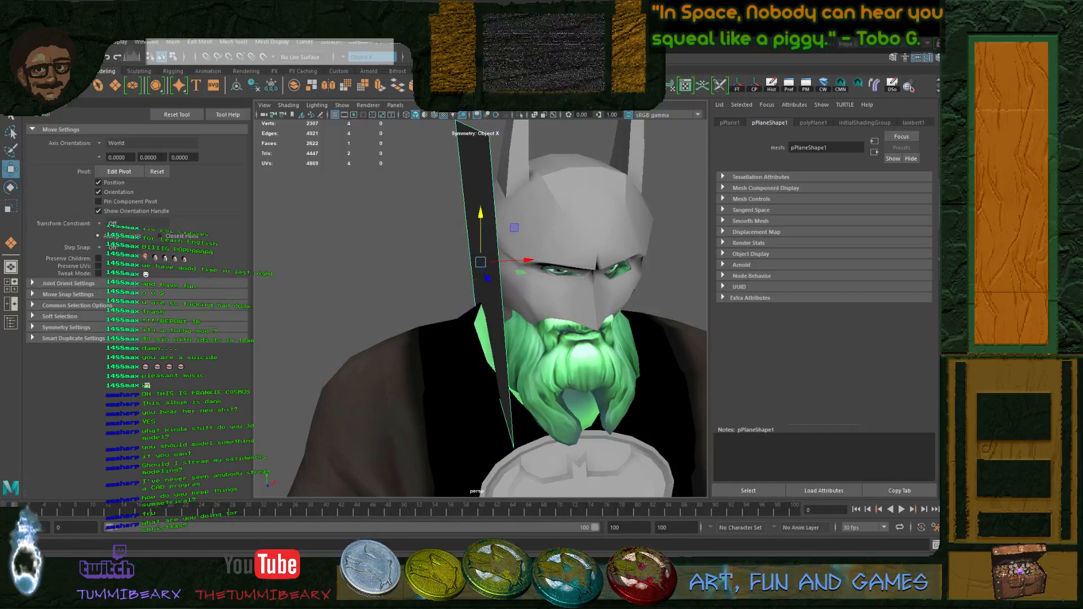
- Move the plane away from the head, scale it down to a small square and lower it to the side of the neck
{"action": "left_click_drag", "start_coordinate": [528, 261], "coordinate": [508, 261]}
{"action": "key", "text": "r"}
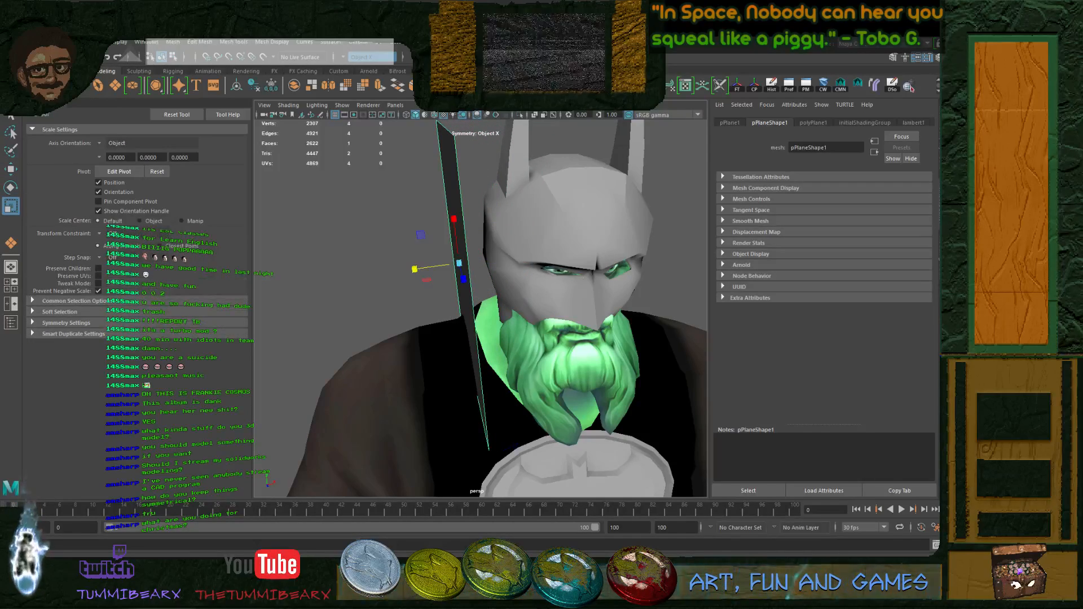
{"action": "left_click_drag", "start_coordinate": [440, 293], "coordinate": [570, 296], "text": "alt"}
{"action": "left_click_drag", "start_coordinate": [508, 235], "coordinate": [482, 260]}
{"action": "key", "text": "w"}
{"action": "left_click_drag", "start_coordinate": [475, 218], "coordinate": [477, 271]}
{"action": "key", "text": "q"}
{"action": "key", "text": "w"}
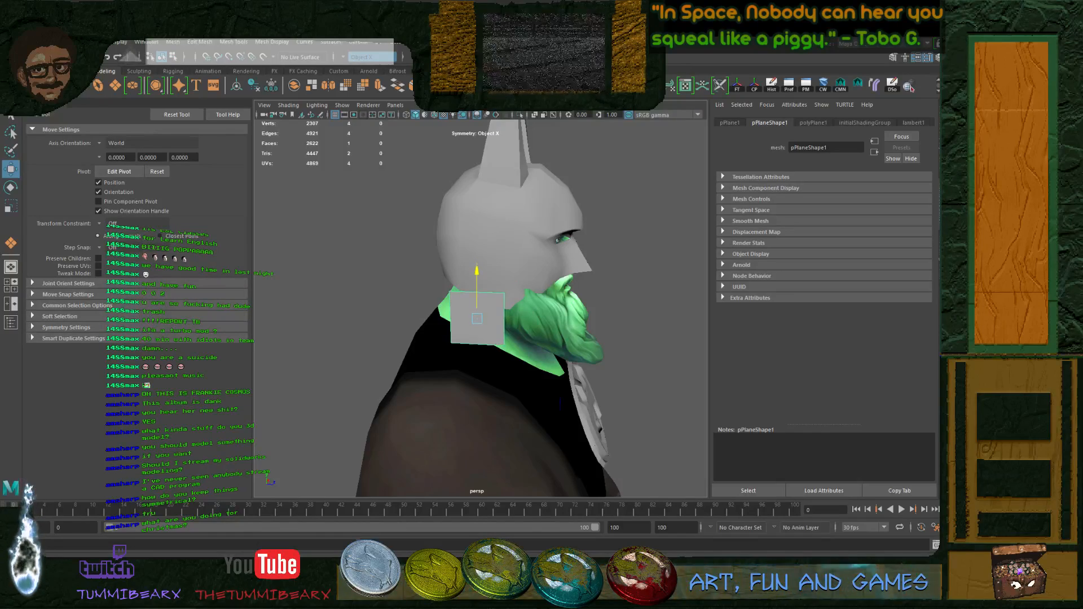
- Turn symmetry off and lower the small plane's front edge slightly
{"action": "key", "text": "q"}
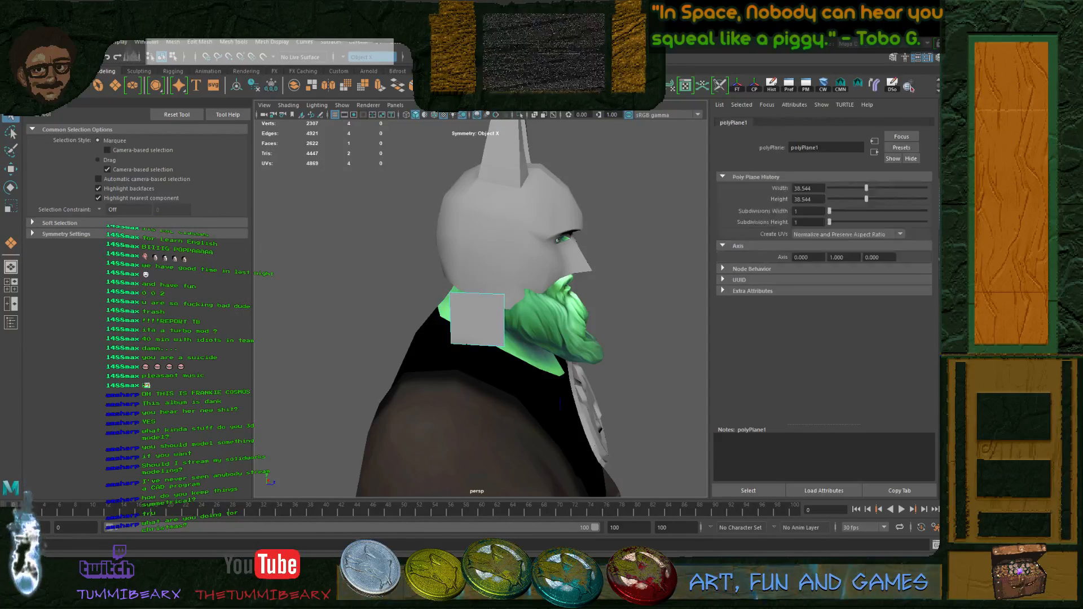
{"action": "left_click", "coordinate": [504, 321]}
{"action": "key", "text": "w"}
{"action": "mouse_move", "coordinate": [505, 275]}
{"action": "left_mouse_down"}
{"action": "mouse_move", "coordinate": [505, 290]}
{"action": "mouse_move", "coordinate": [504, 273]}
{"action": "left_mouse_up"}
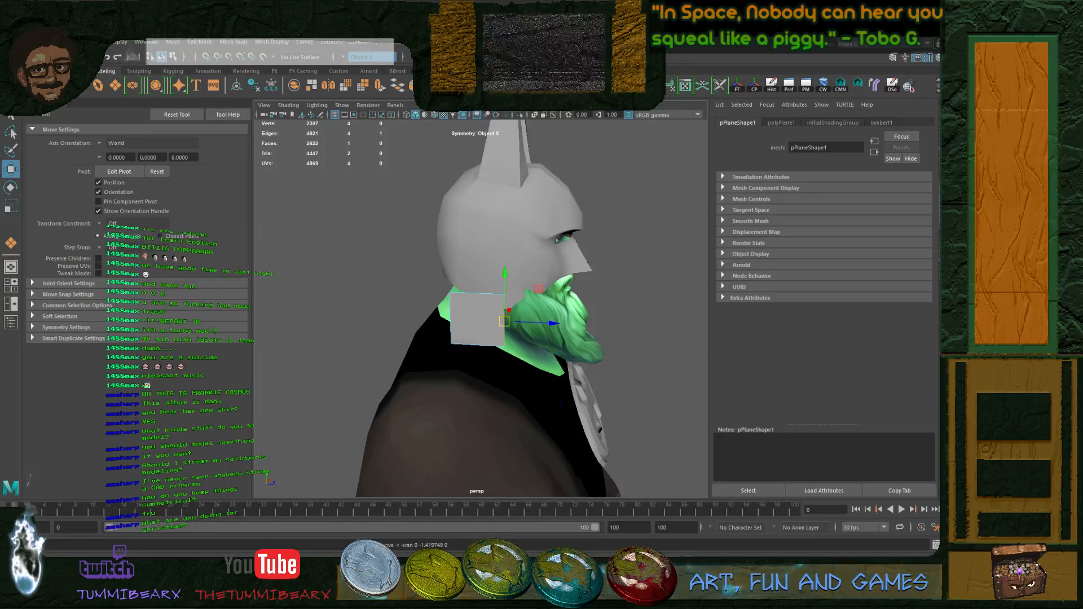
{"action": "left_click", "coordinate": [368, 57]}
{"action": "left_click_drag", "start_coordinate": [505, 274], "coordinate": [505, 283]}
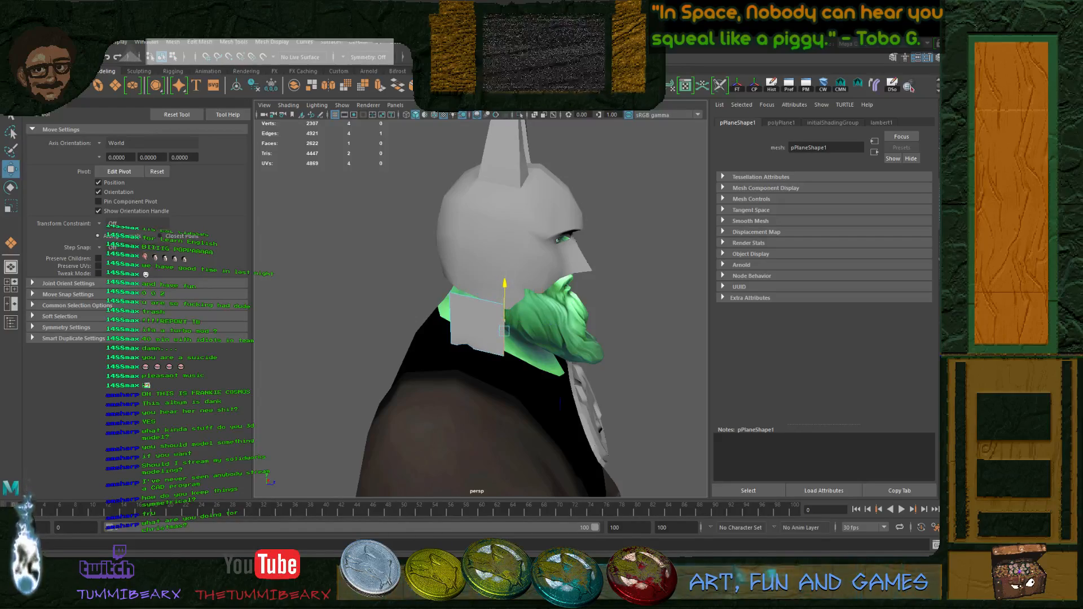
- Rotate the whole plane so it lies tilted on the shoulder beside the neck, and adjust its position
{"action": "left_click_drag", "start_coordinate": [560, 404], "coordinate": [511, 410], "text": "alt"}
{"action": "key", "text": "q"}
{"action": "key", "text": "F8"}
{"action": "key", "text": "e"}
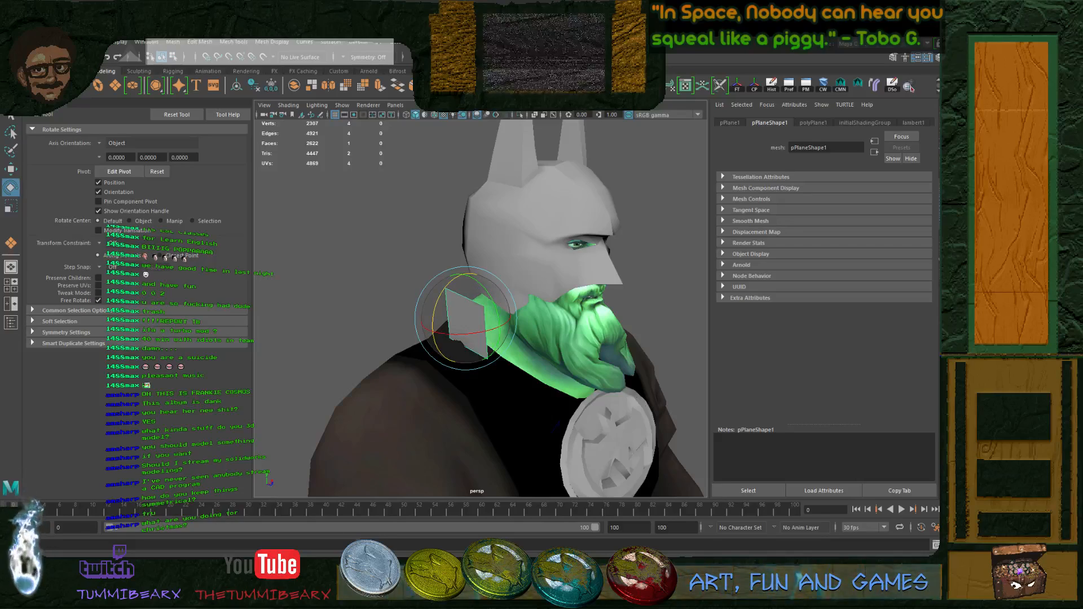
{"action": "left_click_drag", "start_coordinate": [451, 276], "coordinate": [466, 347]}
{"action": "key", "text": "w"}
{"action": "left_click_drag", "start_coordinate": [479, 310], "coordinate": [452, 293], "text": "alt"}
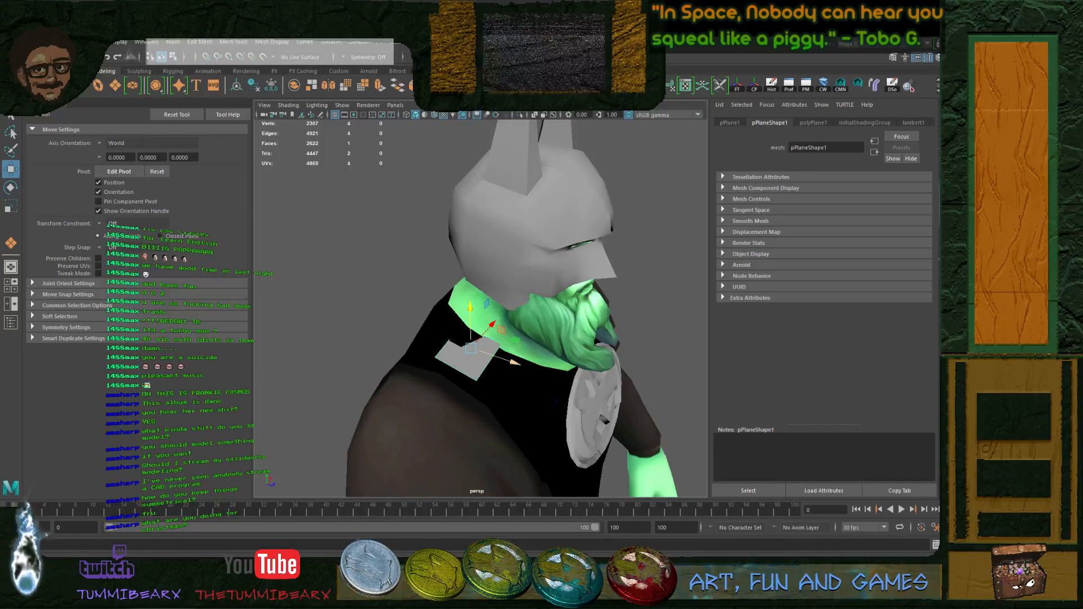
- Reposition the plane's front edge so the piece follows the slope of the shoulder next to the neck
{"action": "key", "text": "q"}
{"action": "left_click", "coordinate": [491, 340]}
{"action": "key", "text": "w"}
{"action": "left_click_drag", "start_coordinate": [481, 305], "coordinate": [420, 239]}
- Extrude the plane's front edge about 10.58 units and move the new edge down the front of the chest
{"action": "key", "text": "q"}
{"action": "key", "text": "ctrl+e"}
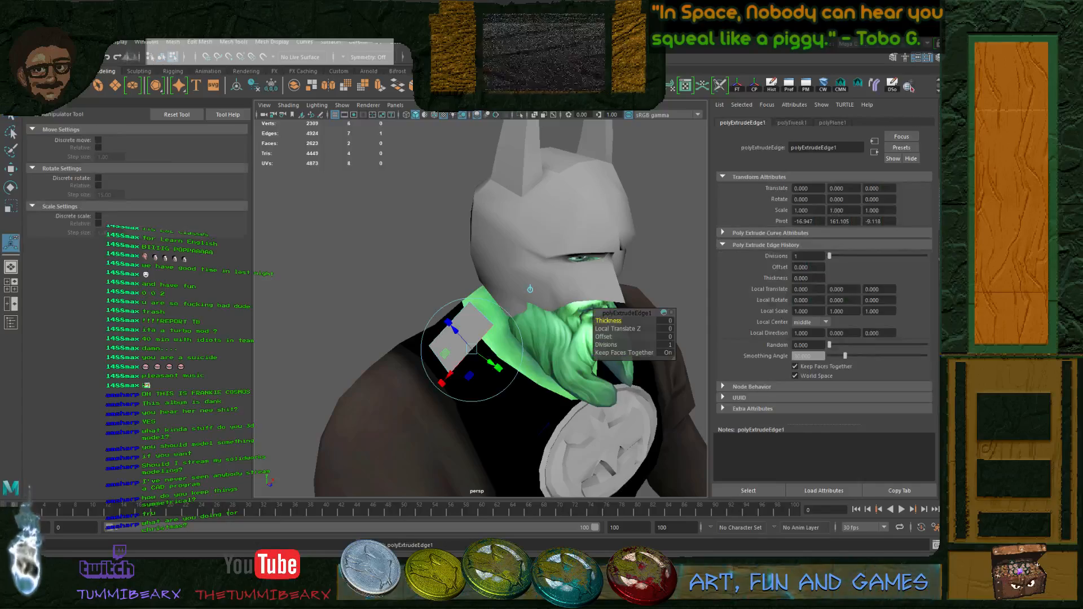
{"action": "left_click_drag", "start_coordinate": [491, 363], "coordinate": [496, 394]}
{"action": "key", "text": "e"}
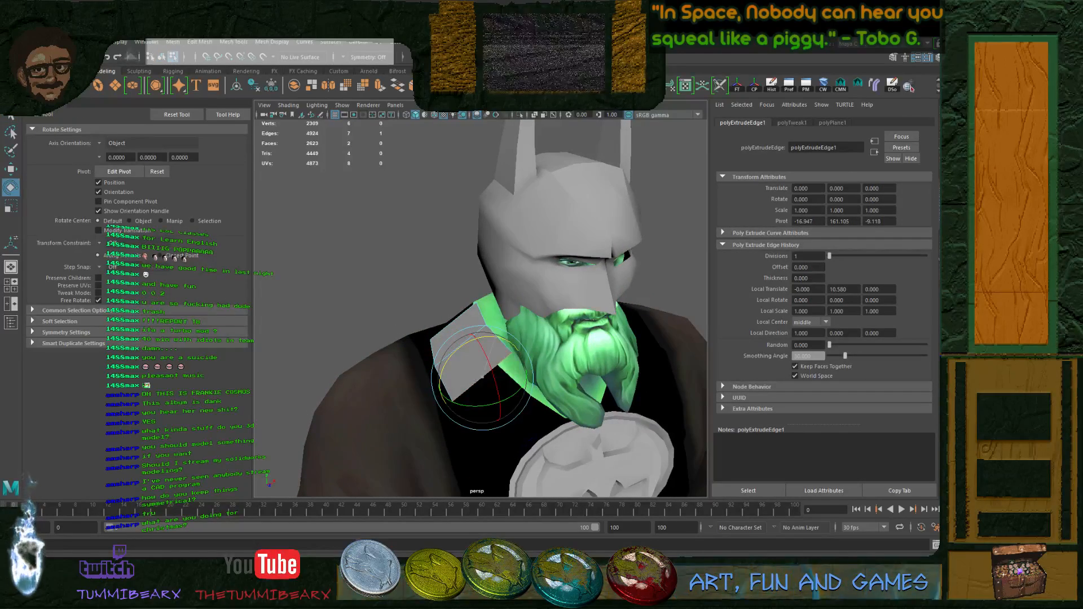
{"action": "key", "text": "w"}
{"action": "left_click_drag", "start_coordinate": [483, 350], "coordinate": [482, 399]}
{"action": "left_click_drag", "start_coordinate": [479, 310], "coordinate": [434, 304], "text": "alt"}
{"action": "key", "text": "q"}
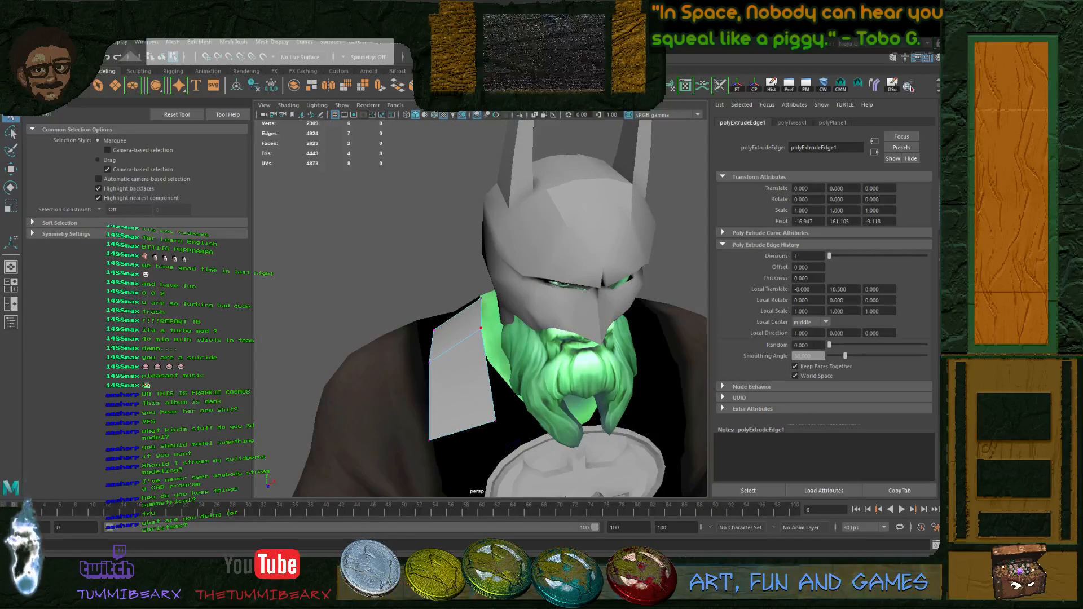
- Lower the inner vertex at the fold between the strip's two faces, next to the neck
{"action": "left_click", "coordinate": [481, 328]}
{"action": "key", "text": "w"}
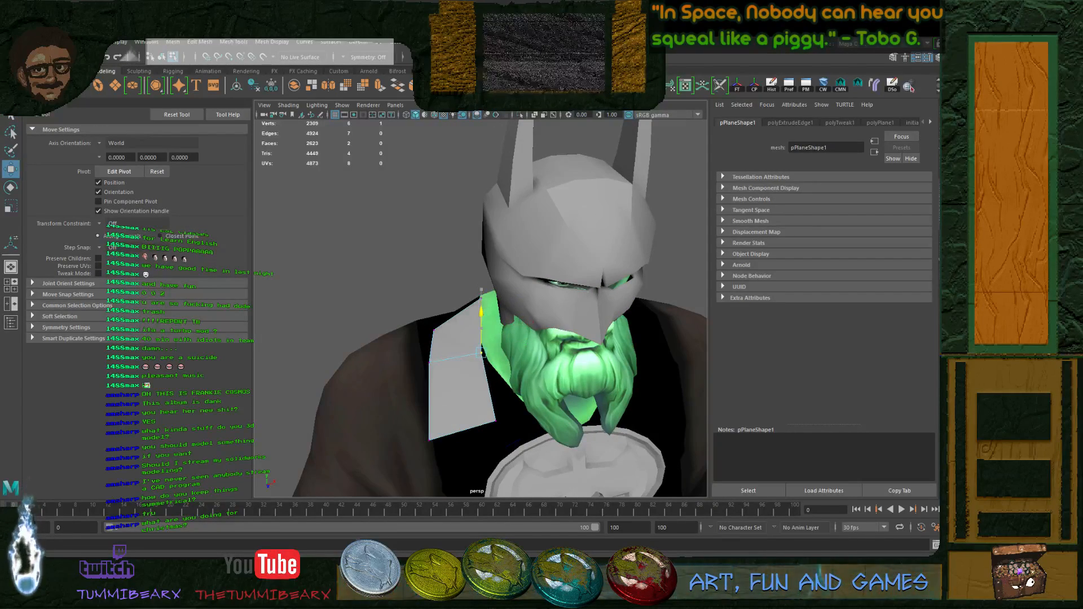
{"action": "key", "text": "q"}
{"action": "left_click_drag", "start_coordinate": [482, 338], "coordinate": [506, 294], "text": "alt"}
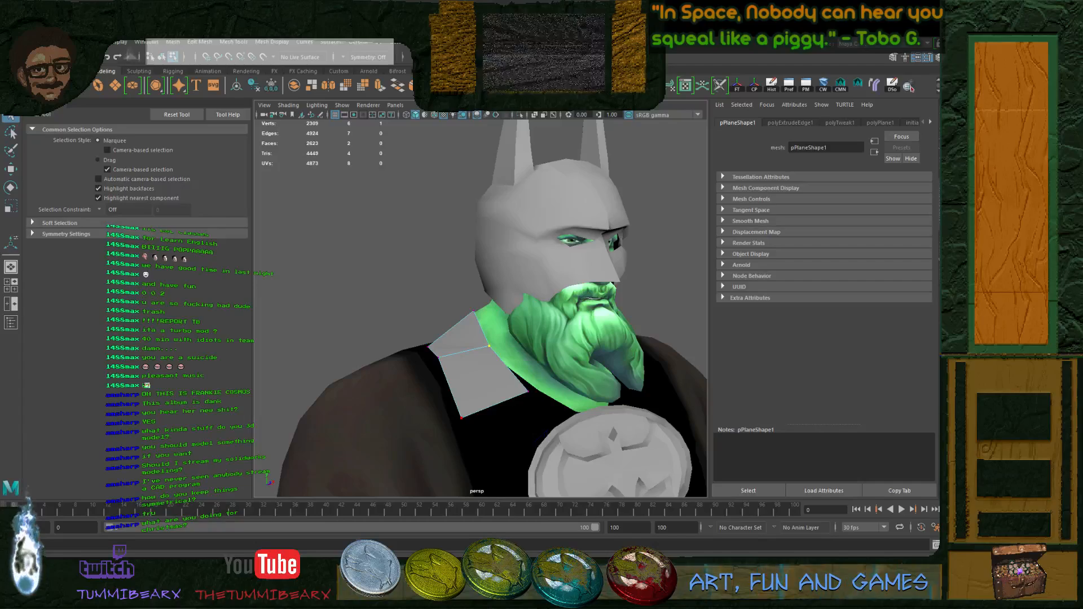
- Move the strip's lower end edge into place against the chest, viewing it from the side and front
{"action": "left_click_drag", "start_coordinate": [496, 316], "coordinate": [567, 318], "text": "alt"}
{"action": "key", "text": "w"}
{"action": "left_click_drag", "start_coordinate": [570, 361], "coordinate": [460, 392]}
{"action": "middle_click_drag", "start_coordinate": [460, 392], "coordinate": [482, 324], "text": "alt"}
{"action": "mouse_move", "coordinate": [482, 325]}
{"action": "left_mouse_down", "text": "alt"}
{"action": "mouse_move", "coordinate": [454, 327]}
{"action": "mouse_move", "coordinate": [517, 328]}
{"action": "mouse_move", "coordinate": [473, 327]}
{"action": "left_mouse_up", "text": "alt"}
- Shift the strip's lower end edge inward to the chest disc and nudge it down so it tucks behind the rim
{"action": "key", "text": "r"}
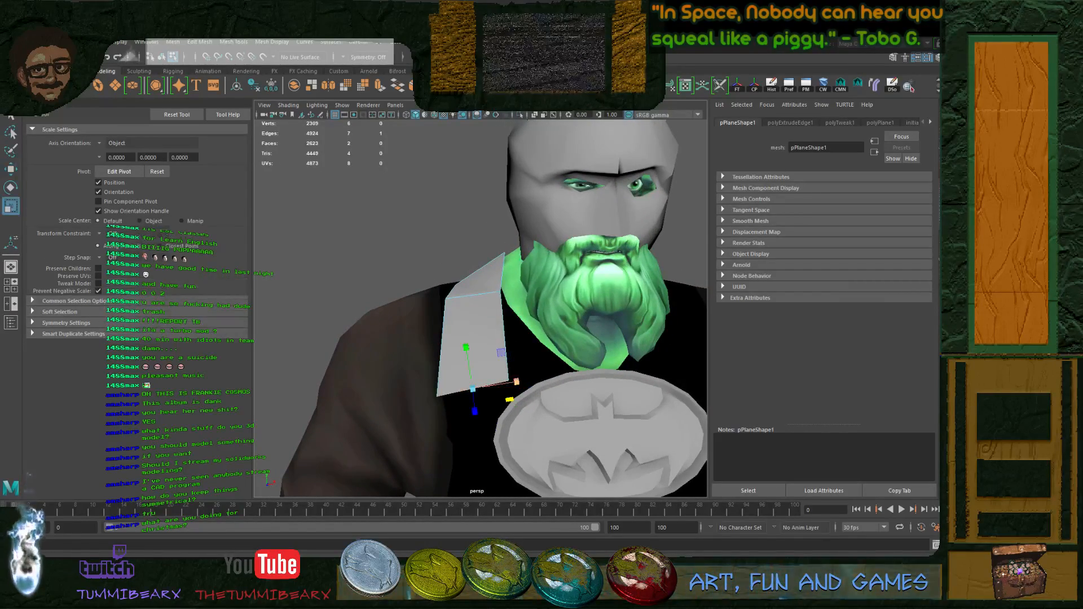
{"action": "left_click_drag", "start_coordinate": [509, 383], "coordinate": [584, 386]}
{"action": "key", "text": "w"}
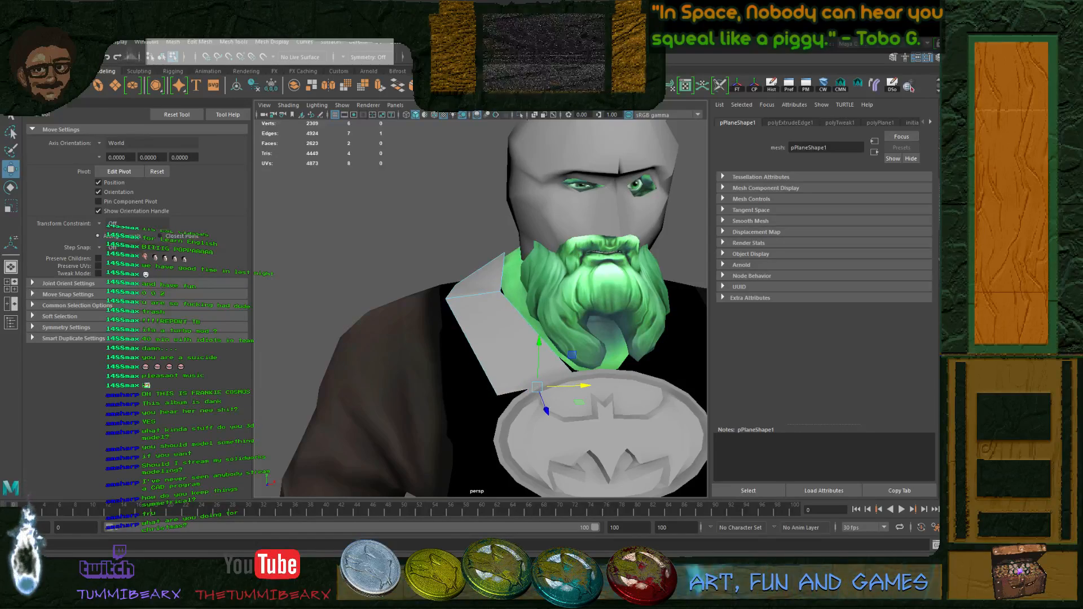
{"action": "key", "text": "e"}
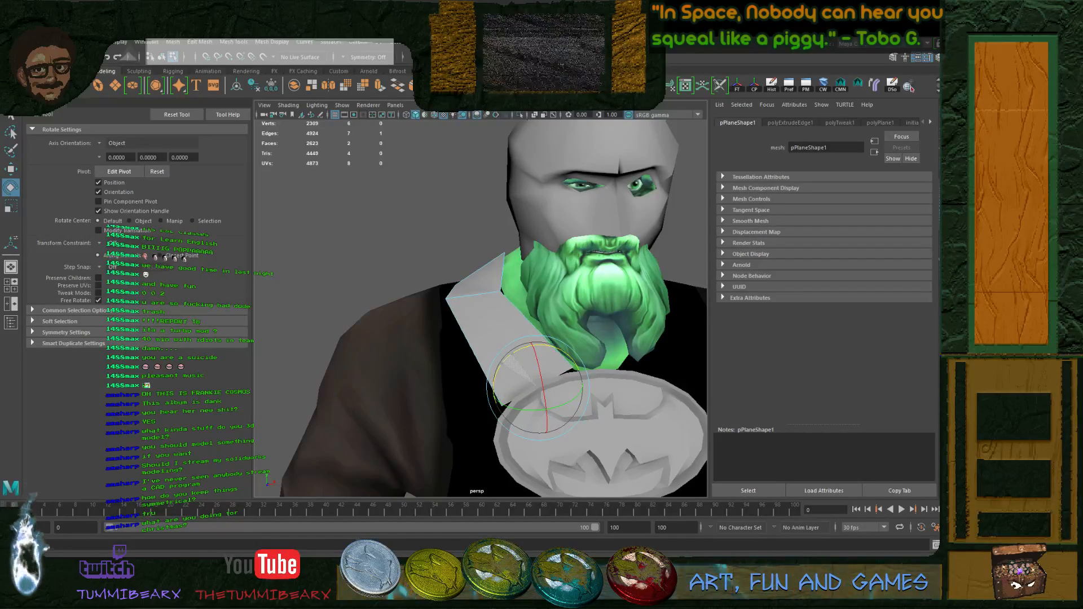
{"action": "key", "text": "w"}
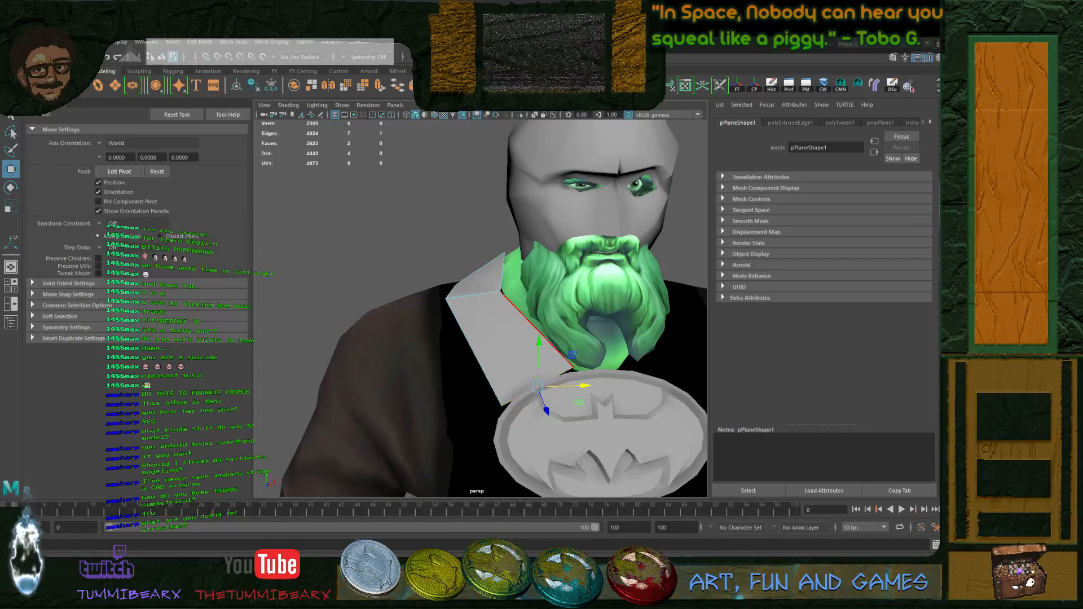
{"action": "left_click_drag", "start_coordinate": [572, 354], "coordinate": [571, 362]}
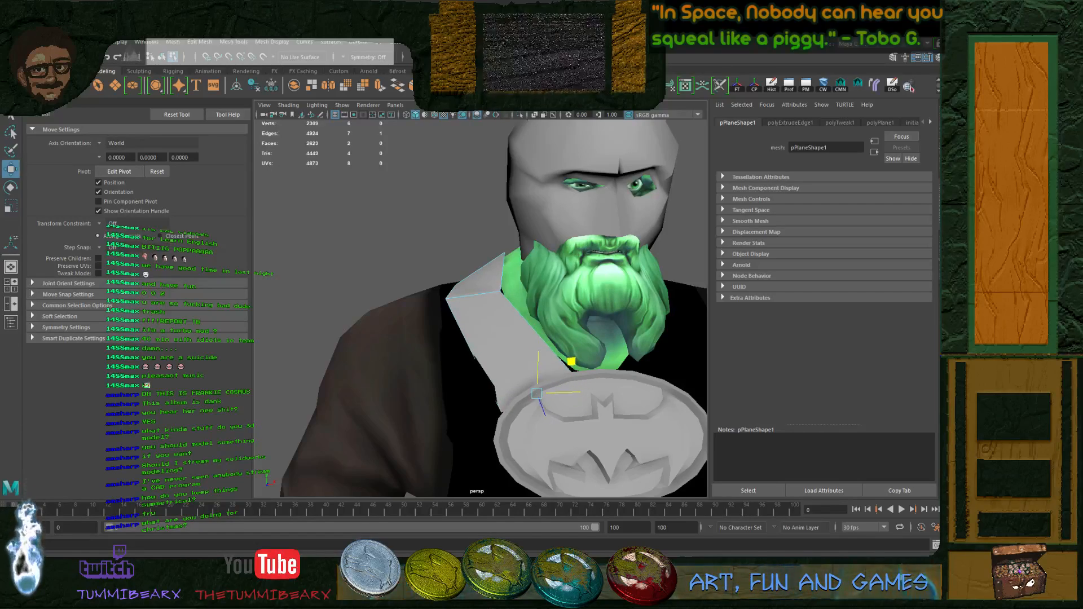
{"action": "key", "text": "q"}
{"action": "left_click_drag", "start_coordinate": [468, 338], "coordinate": [519, 351], "text": "alt"}
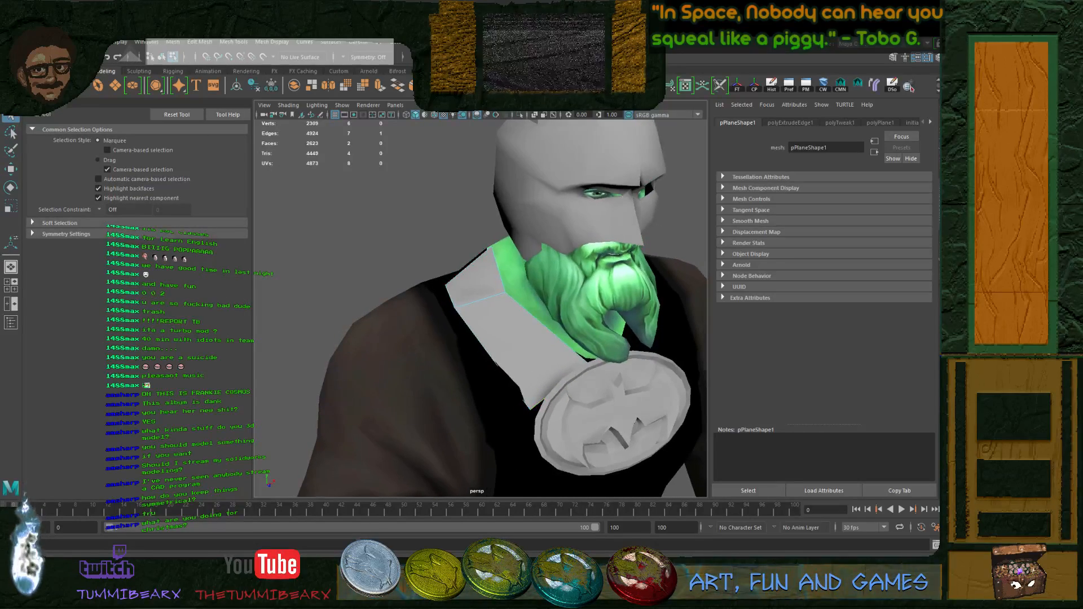
- Insert an edge loop across the strip's lower section and move it to fit the curve of the chest
{"action": "key", "text": "ctrl+shift+x"}
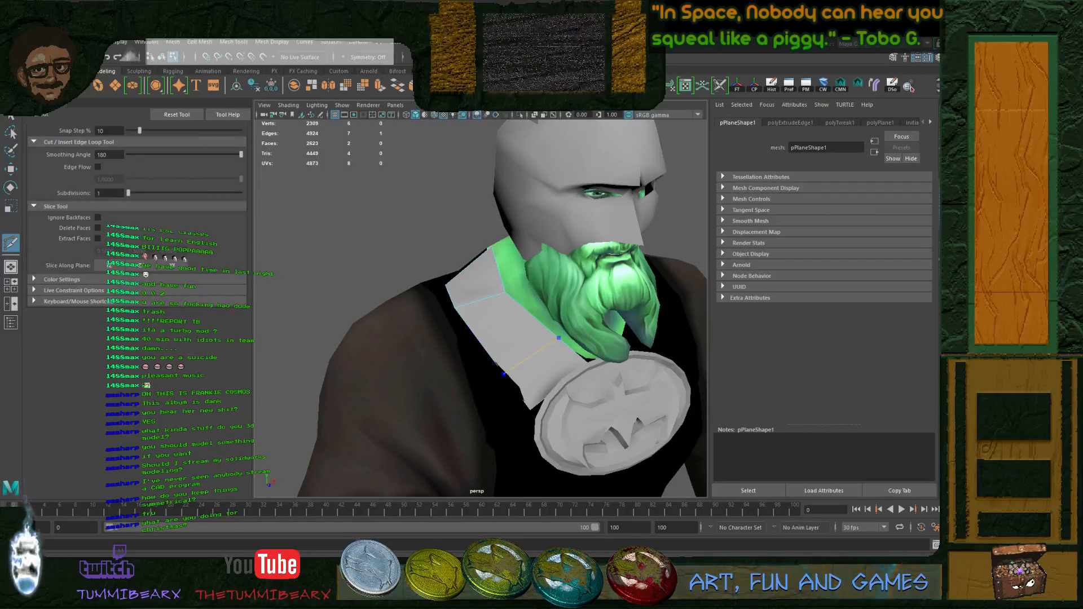
{"action": "key", "text": "Return"}
{"action": "key", "text": "q"}
{"action": "left_click", "coordinate": [530, 357]}
{"action": "key", "text": "w"}
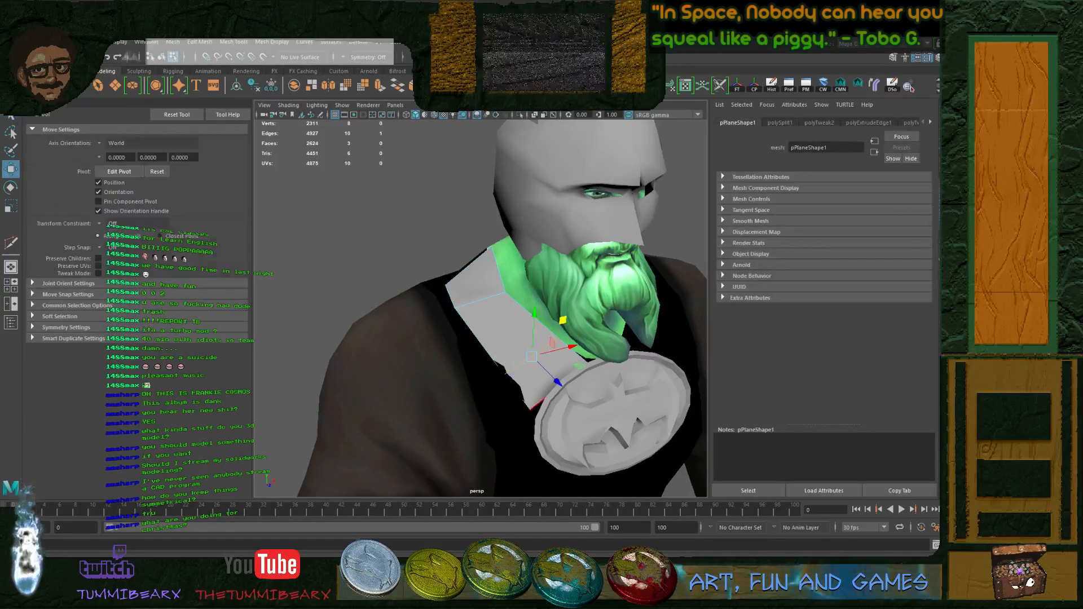
{"action": "left_click_drag", "start_coordinate": [538, 403], "coordinate": [591, 415], "text": "alt"}
{"action": "left_click_drag", "start_coordinate": [587, 363], "coordinate": [463, 358]}
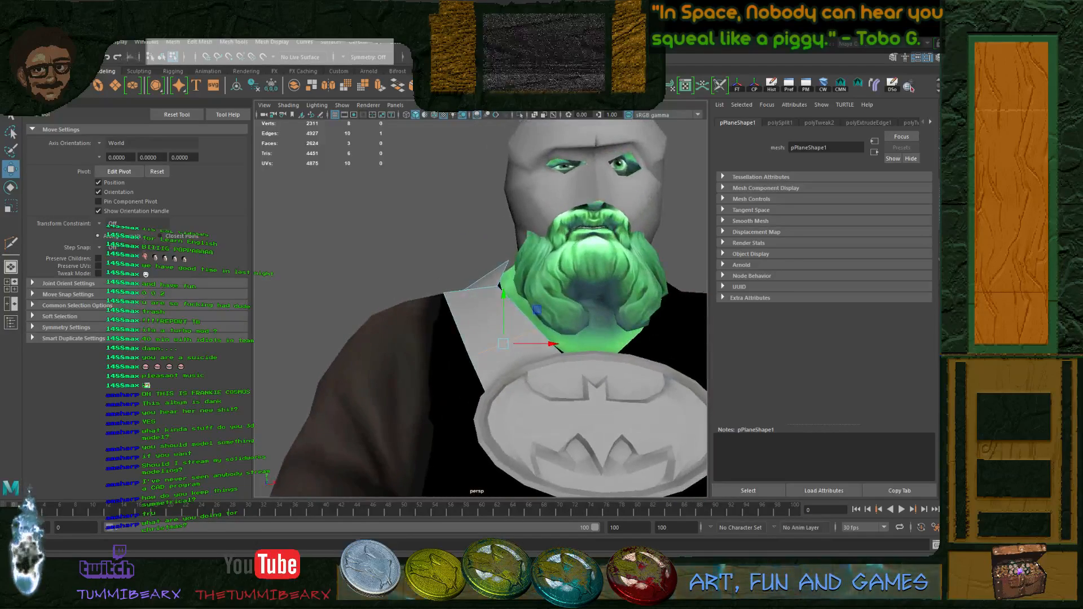
{"action": "key", "text": "e"}
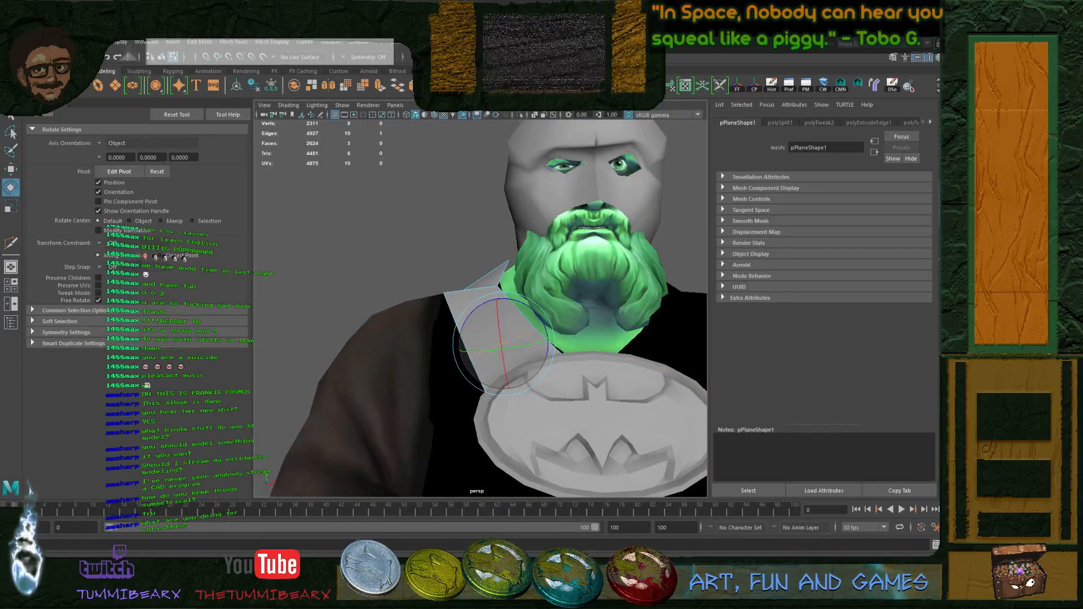
- Move the strip's upper fold edge forward and down over the front of the shoulder
{"action": "key", "text": "q"}
{"action": "left_click_drag", "start_coordinate": [468, 359], "coordinate": [587, 370], "text": "alt"}
{"action": "left_click_drag", "start_coordinate": [555, 308], "coordinate": [513, 328], "text": "alt"}
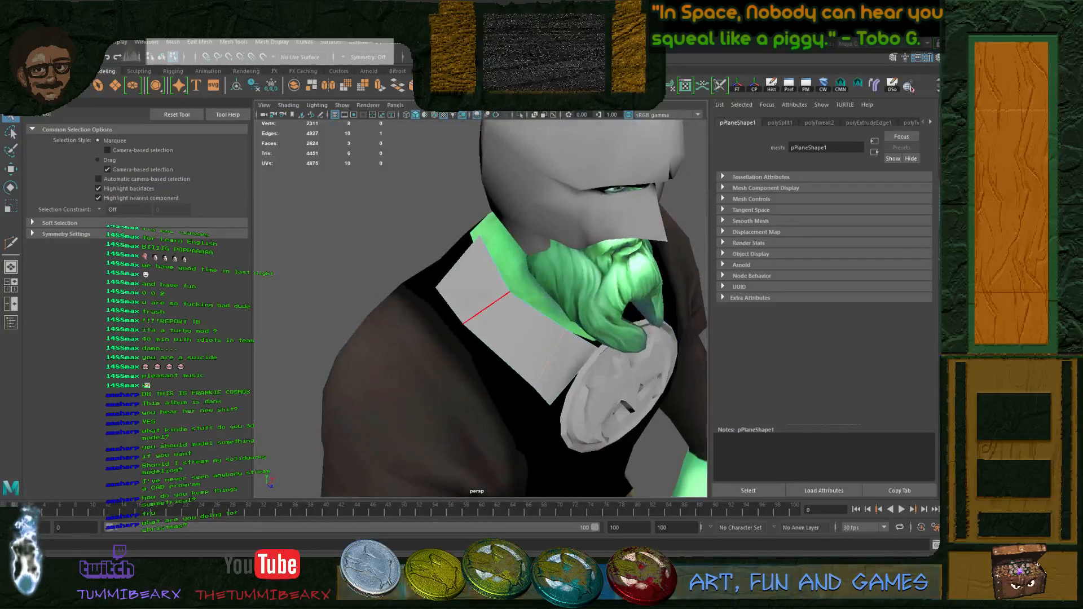
{"action": "left_click", "coordinate": [486, 308]}
{"action": "key", "text": "w"}
{"action": "left_click_drag", "start_coordinate": [486, 269], "coordinate": [556, 332]}
{"action": "key", "text": "q"}
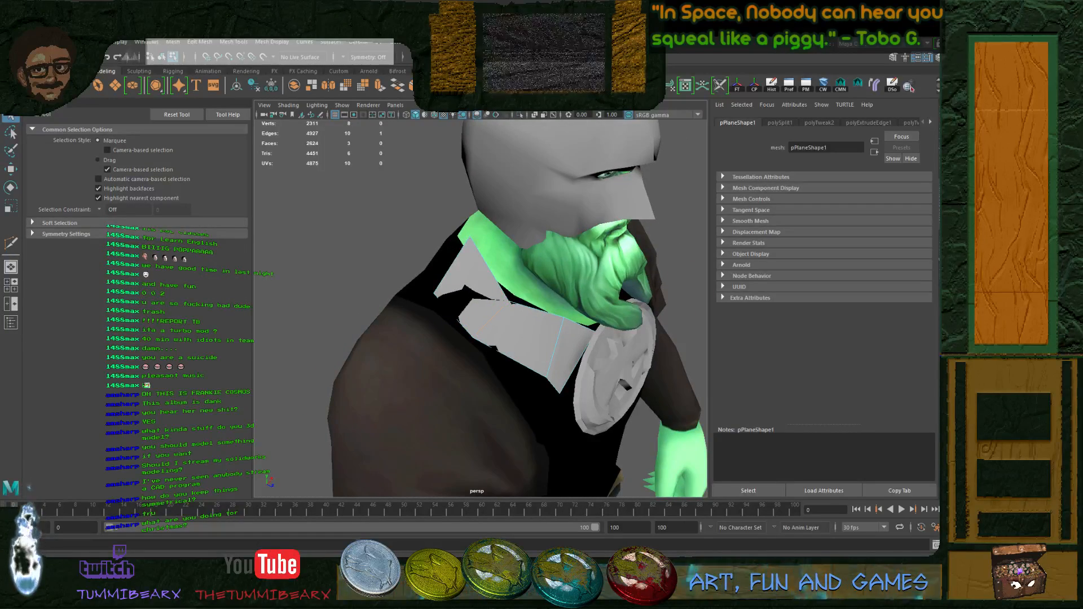
- Insert an edge loop across the middle of the strip and raise it slightly off the chest
{"action": "key", "text": "ctrl+shift+x"}
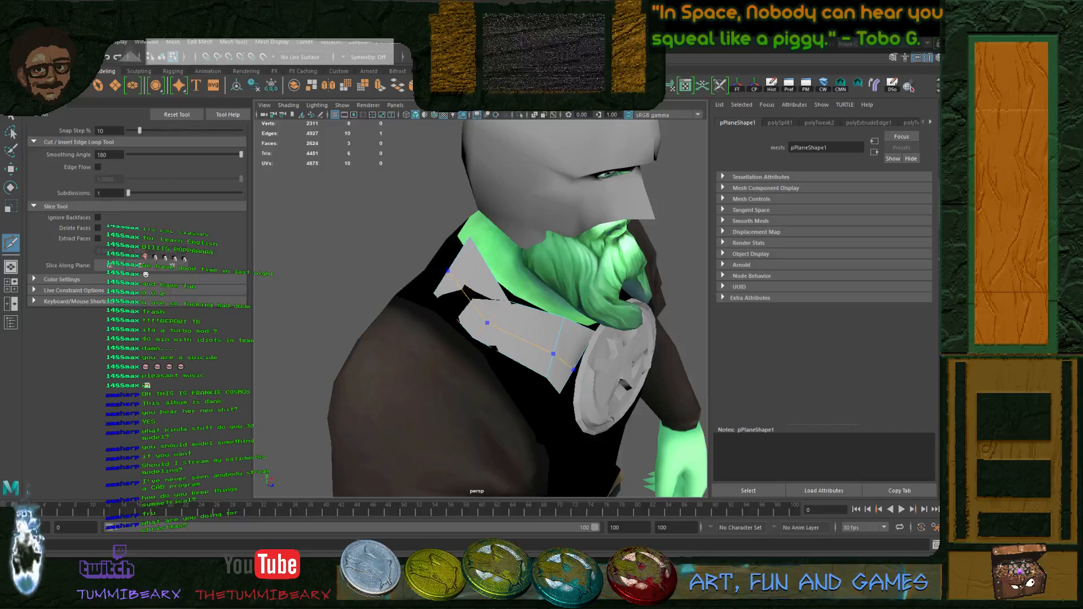
{"action": "left_click", "coordinate": [521, 305], "text": "ctrl"}
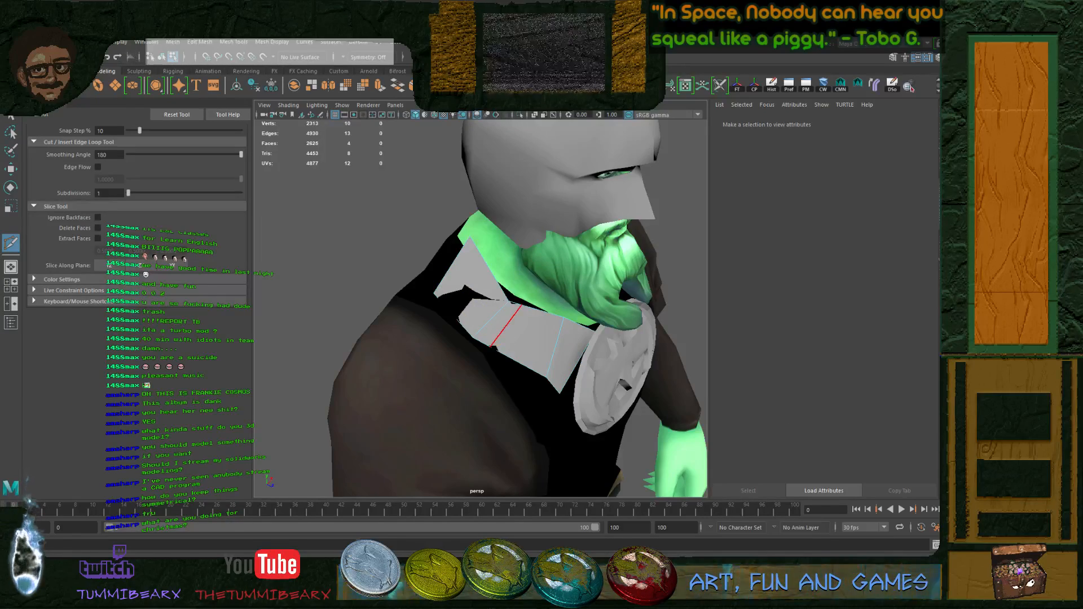
{"action": "key", "text": "w"}
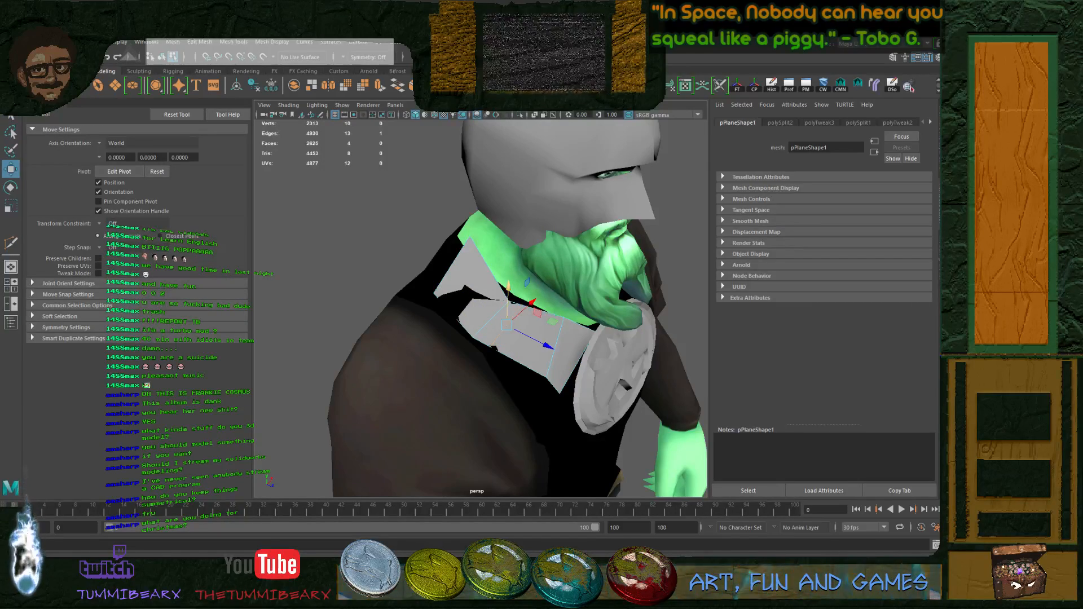
{"action": "key", "text": "r"}
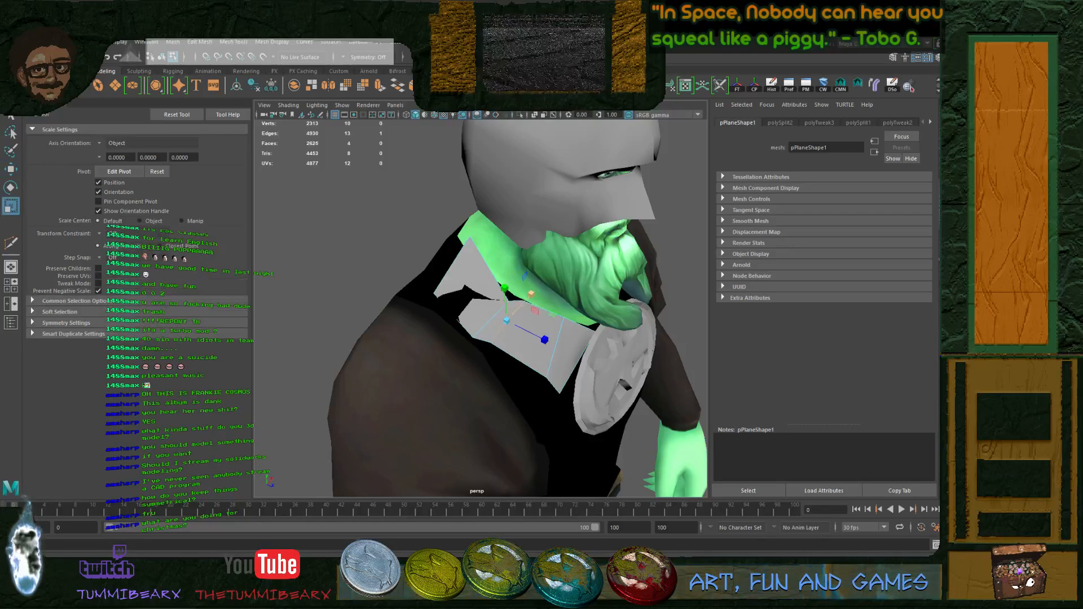
- Raise the strip's upper fold edge out of the shoulder and pull it slightly back
{"action": "key", "text": "q"}
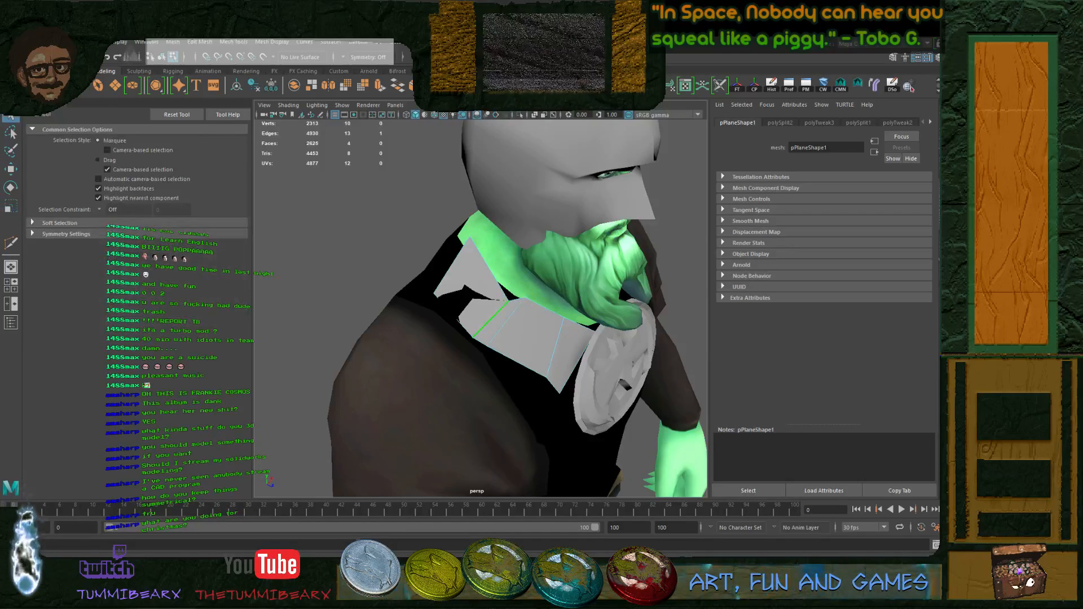
{"action": "key", "text": "w"}
{"action": "left_click_drag", "start_coordinate": [492, 280], "coordinate": [492, 271]}
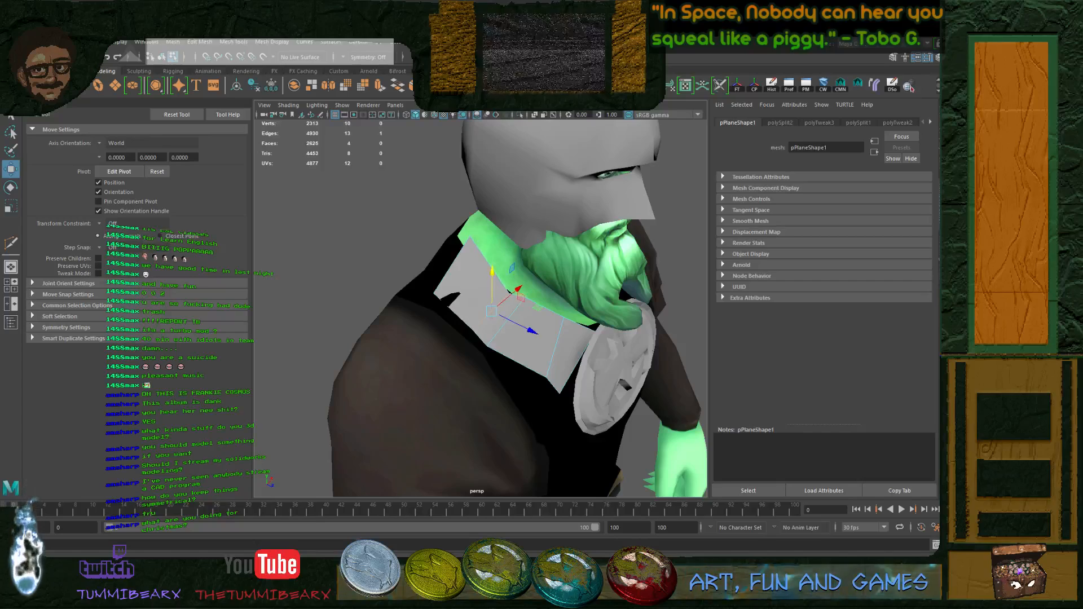
{"action": "left_click_drag", "start_coordinate": [531, 331], "coordinate": [527, 329]}
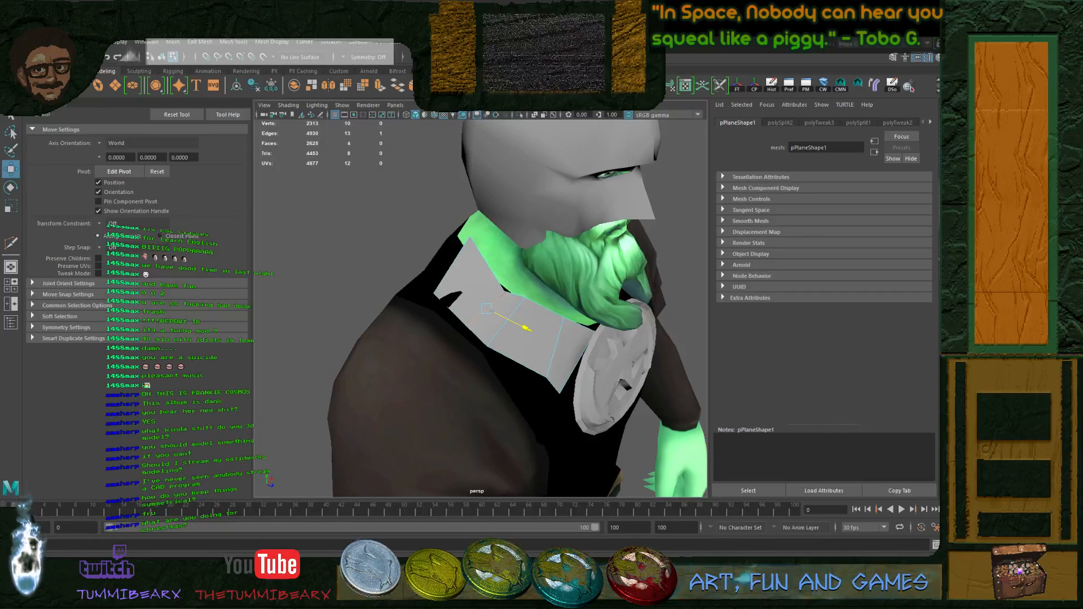
{"action": "key", "text": "e"}
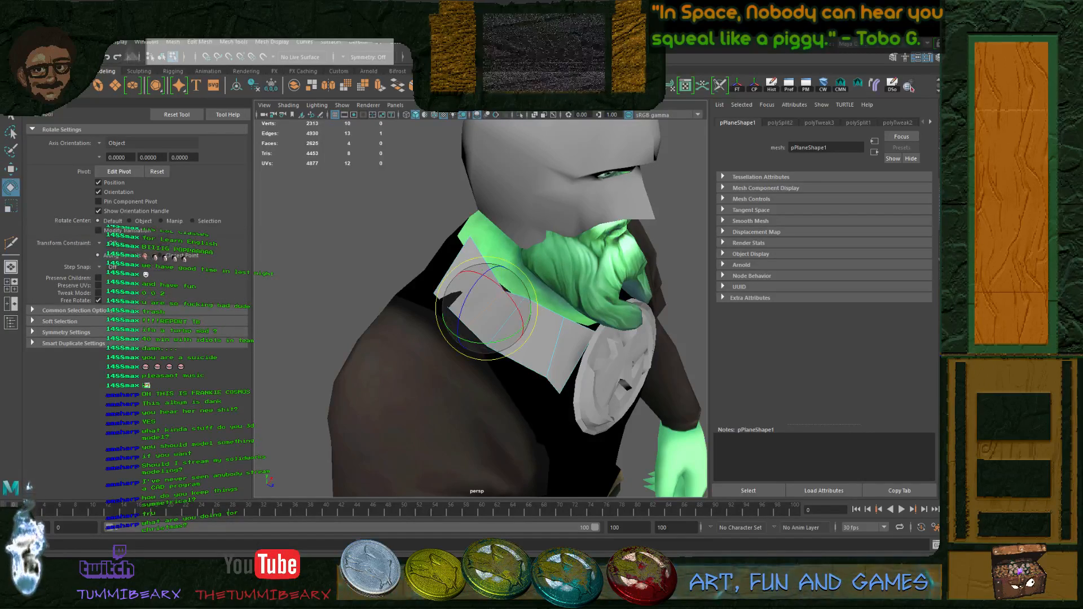
- Adjust the strip's upper edges outward so its faces clear the shoulder beside the neck
{"action": "key", "text": "w"}
{"action": "left_click_drag", "start_coordinate": [530, 307], "coordinate": [434, 344], "text": "alt"}
{"action": "left_click_drag", "start_coordinate": [472, 279], "coordinate": [528, 292]}
{"action": "key", "text": "r"}
{"action": "key", "text": "q"}
{"action": "left_click_drag", "start_coordinate": [440, 271], "coordinate": [497, 268], "text": "alt"}
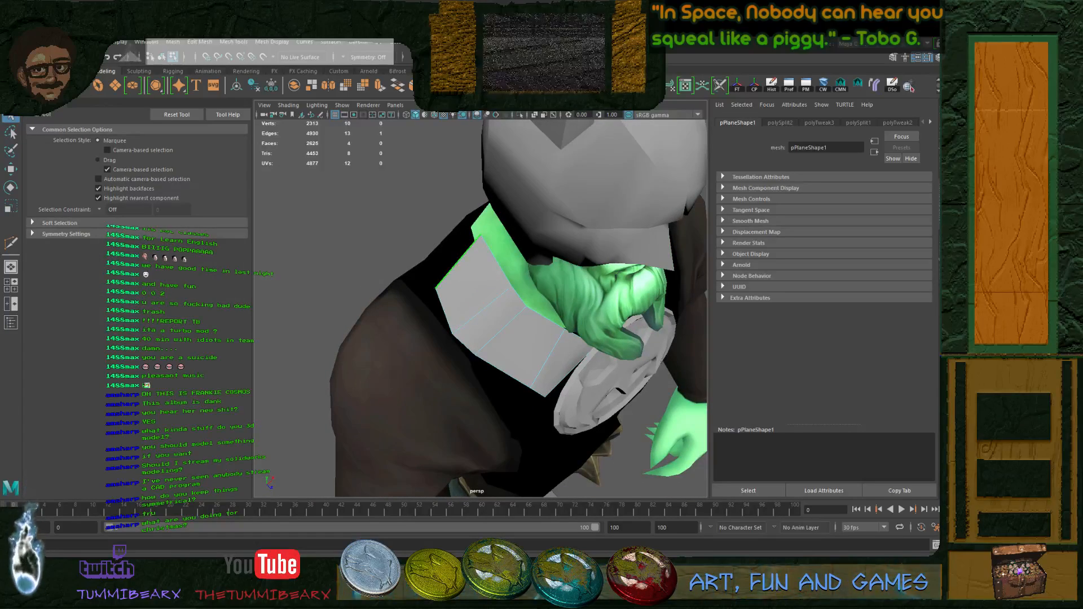
- Switch to vertex selection and reposition the outer corner vertex at the strip's shoulder end
{"action": "key", "text": "F9"}
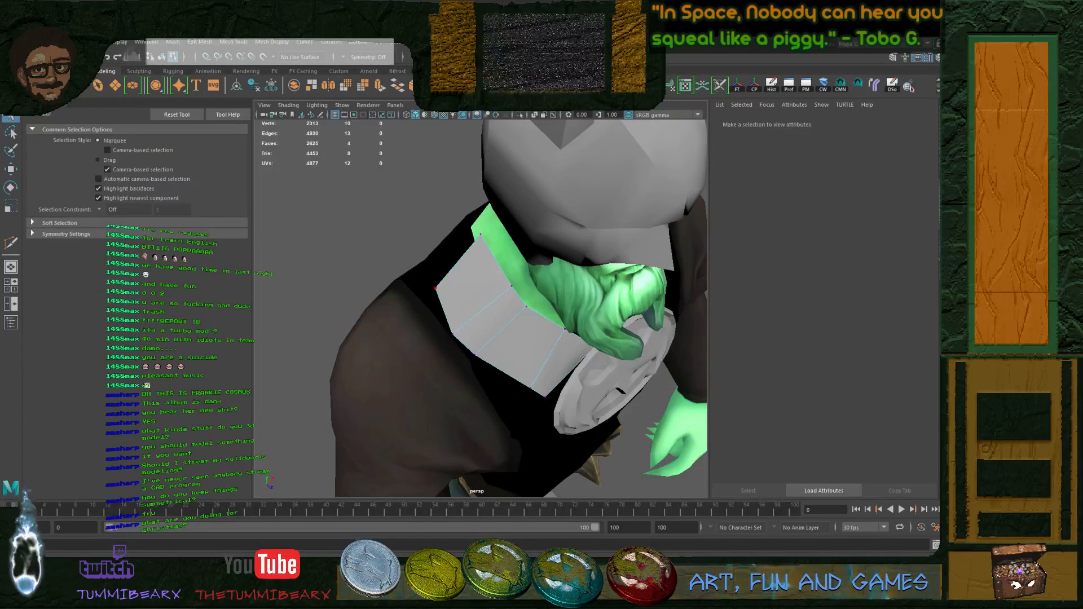
{"action": "left_click", "coordinate": [435, 289]}
{"action": "key", "text": "w"}
{"action": "left_click_drag", "start_coordinate": [473, 264], "coordinate": [361, 226]}
{"action": "key", "text": "q"}
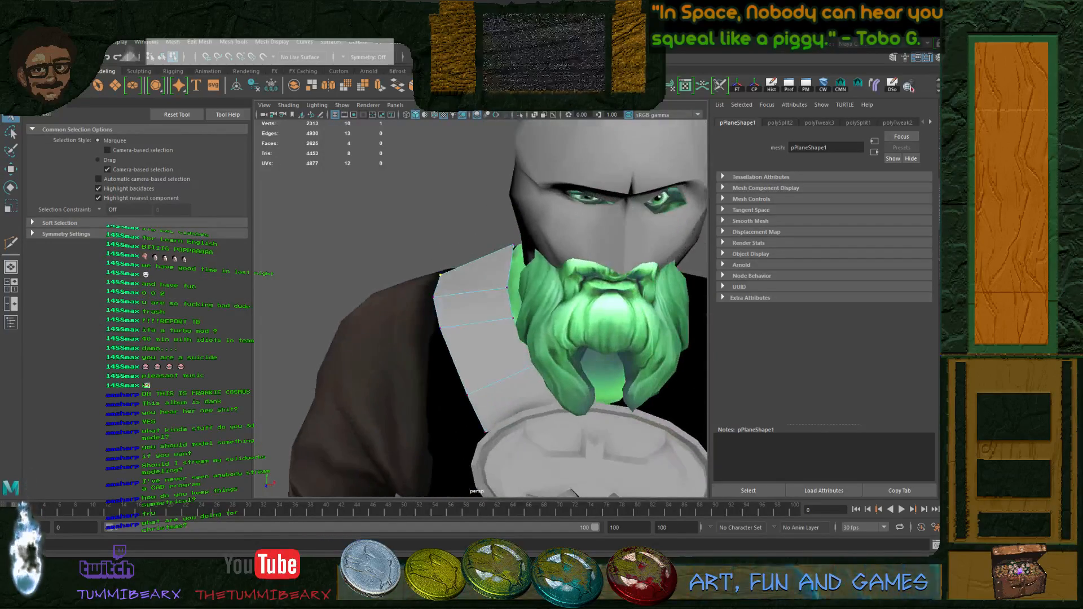
- Reposition the vertex on the strip's outer edge near its shoulder end so the edge curves smoothly over the shoulder
{"action": "left_click_drag", "start_coordinate": [452, 282], "coordinate": [482, 257], "text": "alt"}
{"action": "left_click_drag", "start_coordinate": [395, 288], "coordinate": [491, 301], "text": "alt"}
{"action": "key", "text": "w"}
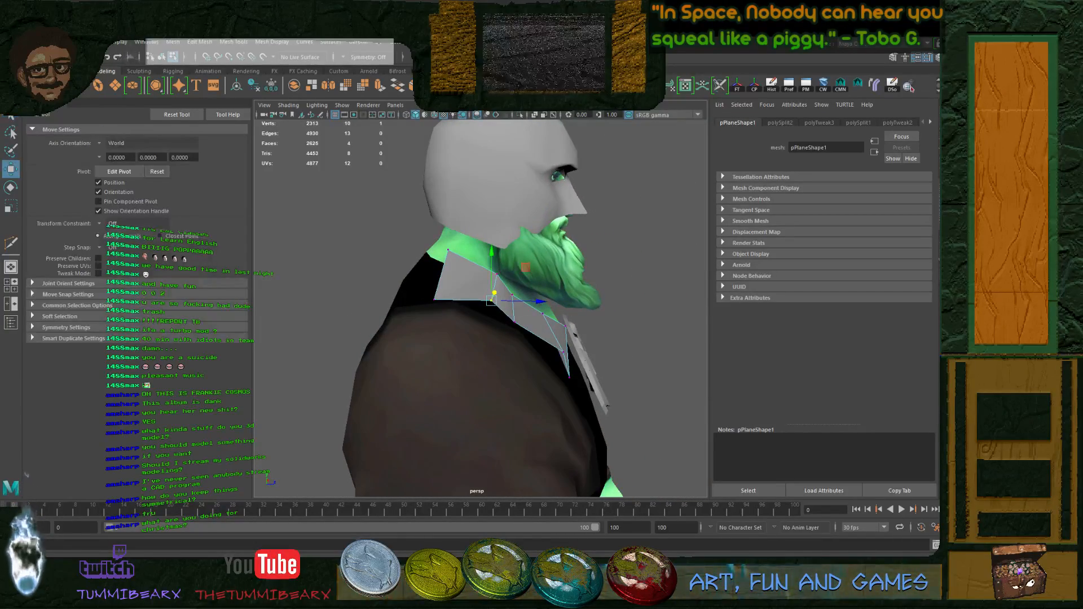
{"action": "left_click_drag", "start_coordinate": [491, 252], "coordinate": [433, 246]}
{"action": "key", "text": "q"}
{"action": "key", "text": "w"}
{"action": "key", "text": "q"}
- Move the strip's outer lower corner vertex with point snapping so it meets the rim of the bat emblem disc
{"action": "left_click_drag", "start_coordinate": [485, 305], "coordinate": [356, 277], "text": "alt"}
{"action": "left_click_drag", "start_coordinate": [431, 322], "coordinate": [526, 386], "text": "alt"}
{"action": "key", "text": "w"}
{"action": "left_click", "coordinate": [546, 415]}
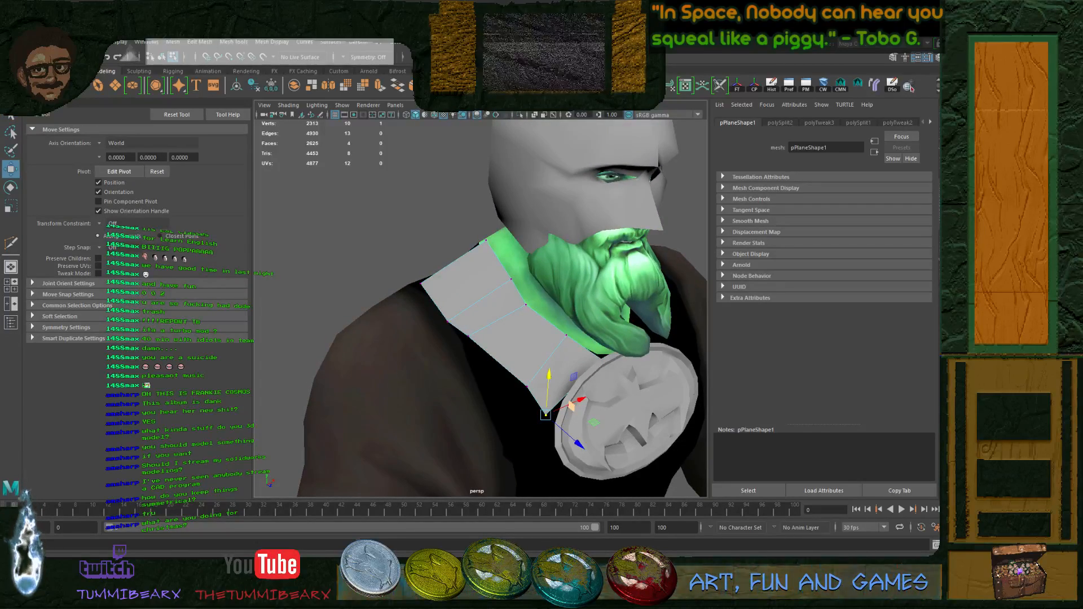
{"action": "middle_click_drag", "start_coordinate": [545, 414], "coordinate": [506, 354], "text": "alt"}
{"action": "right_click_drag", "start_coordinate": [505, 354], "coordinate": [547, 361], "text": "alt"}
{"action": "left_click_drag", "start_coordinate": [547, 361], "coordinate": [598, 344], "text": "alt"}
{"action": "middle_click_drag", "start_coordinate": [598, 344], "coordinate": [544, 310], "text": "alt"}
{"action": "right_click_drag", "start_coordinate": [544, 311], "coordinate": [581, 314], "text": "alt"}
{"action": "left_click", "coordinate": [485, 345]}
{"action": "key", "text": "v"}
{"action": "left_click_drag", "start_coordinate": [485, 345], "coordinate": [592, 319]}
{"action": "key", "text": "q"}
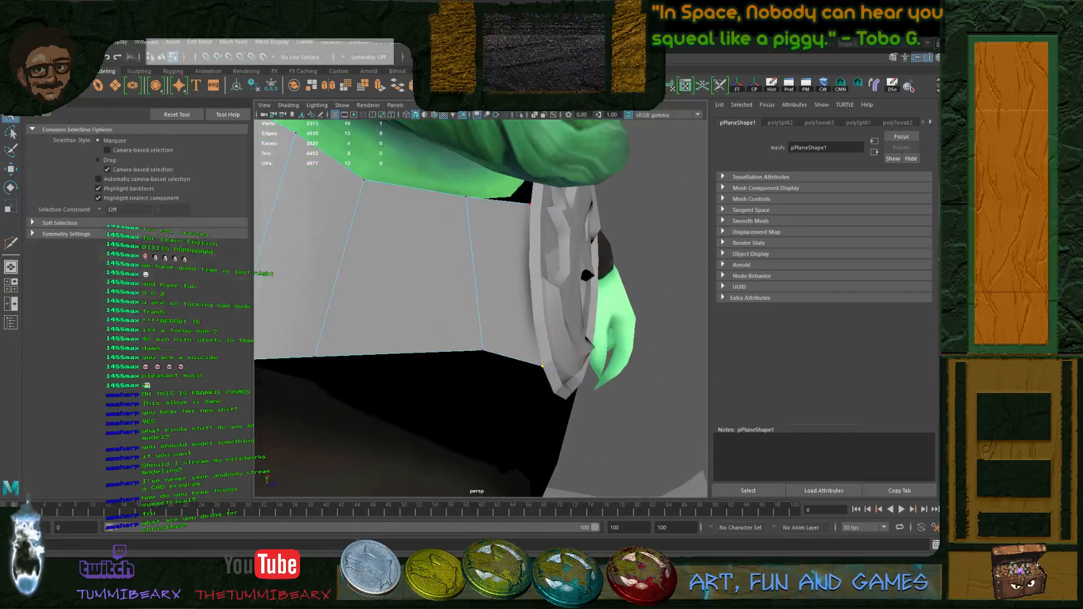
- Move the strip's inner lower corner vertex with point snapping so it meets the emblem disc's rim
{"action": "key", "text": "w"}
{"action": "left_click_drag", "start_coordinate": [631, 220], "coordinate": [471, 242], "text": "alt"}
{"action": "key", "text": "v"}
{"action": "key", "text": "q"}
{"action": "key", "text": "q"}
{"action": "right_click_drag", "start_coordinate": [570, 249], "coordinate": [480, 254], "text": "alt"}
{"action": "left_click_drag", "start_coordinate": [479, 254], "coordinate": [473, 299], "text": "alt"}
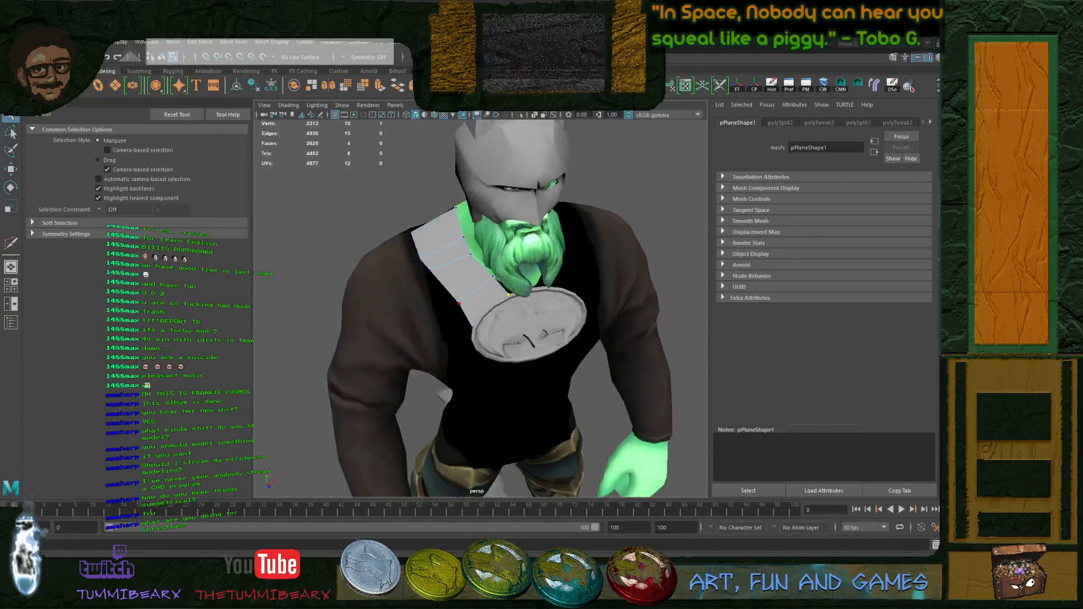
- Shift the strip's outer-edge vertices outward over the shoulder and reposition the outer corner vertex at its shoulder end
{"action": "left_click", "coordinate": [421, 260], "text": "shift"}
{"action": "key", "text": "w"}
{"action": "left_click_drag", "start_coordinate": [486, 273], "coordinate": [474, 276]}
{"action": "key", "text": "q"}
{"action": "key", "text": "w"}
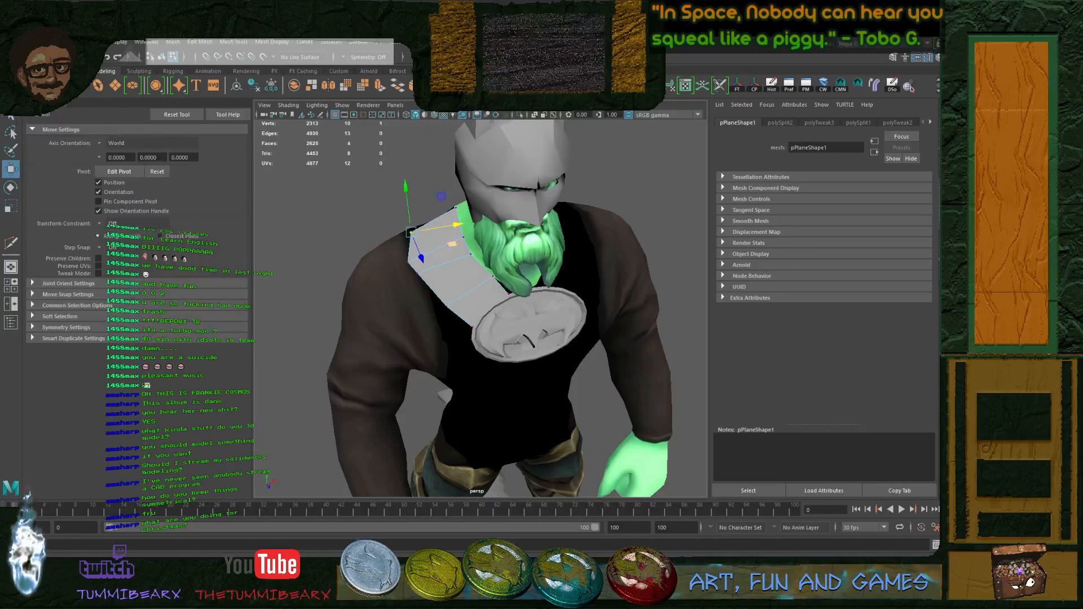
{"action": "left_click_drag", "start_coordinate": [459, 225], "coordinate": [513, 254]}
{"action": "key", "text": "q"}
- Insert three additional edge loops across the strip with the Multi-Cut tool and save the scene
{"action": "left_click_drag", "start_coordinate": [407, 292], "coordinate": [296, 268], "text": "alt"}
{"action": "key", "text": "ctrl+shift+x"}
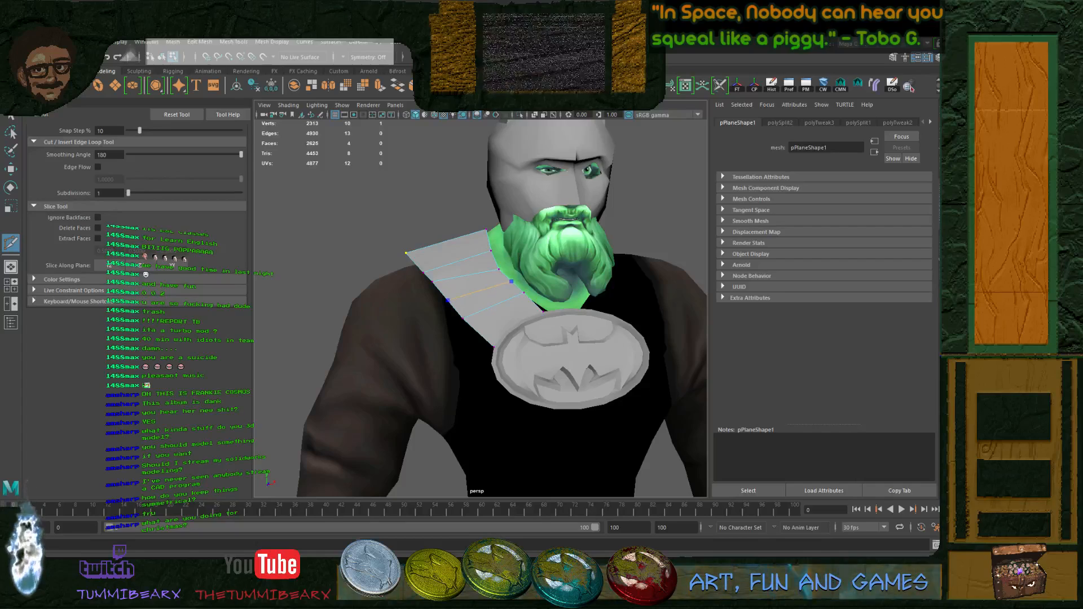
{"action": "key", "text": "Return"}
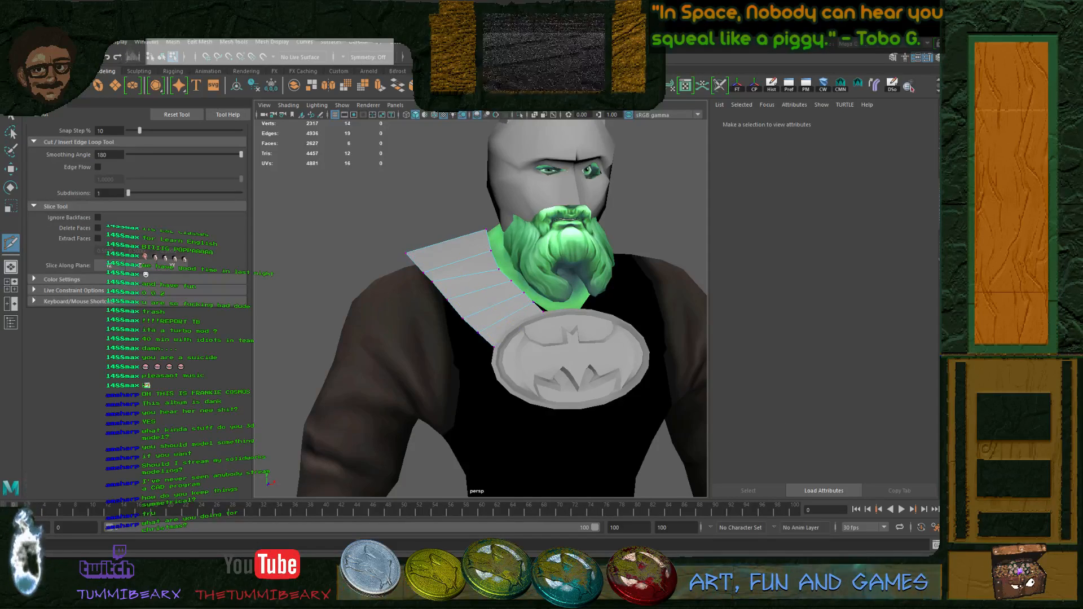
{"action": "key", "text": "q"}
{"action": "key", "text": "ctrl+s"}
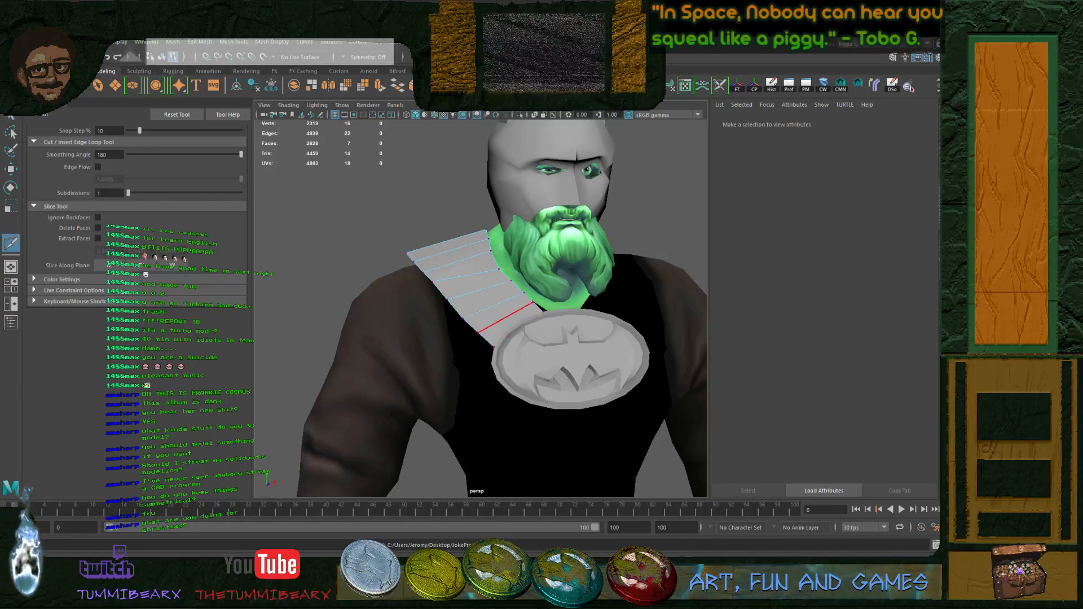
- Extrude the strip's shoulder-end edge backward over the top of the shoulder
{"action": "left_click_drag", "start_coordinate": [521, 296], "coordinate": [496, 311], "text": "alt"}
{"action": "left_click", "coordinate": [509, 318]}
{"action": "key", "text": "w"}
{"action": "key", "text": "q"}
{"action": "left_click", "coordinate": [426, 236]}
{"action": "left_click_drag", "start_coordinate": [429, 240], "coordinate": [524, 242], "text": "alt"}
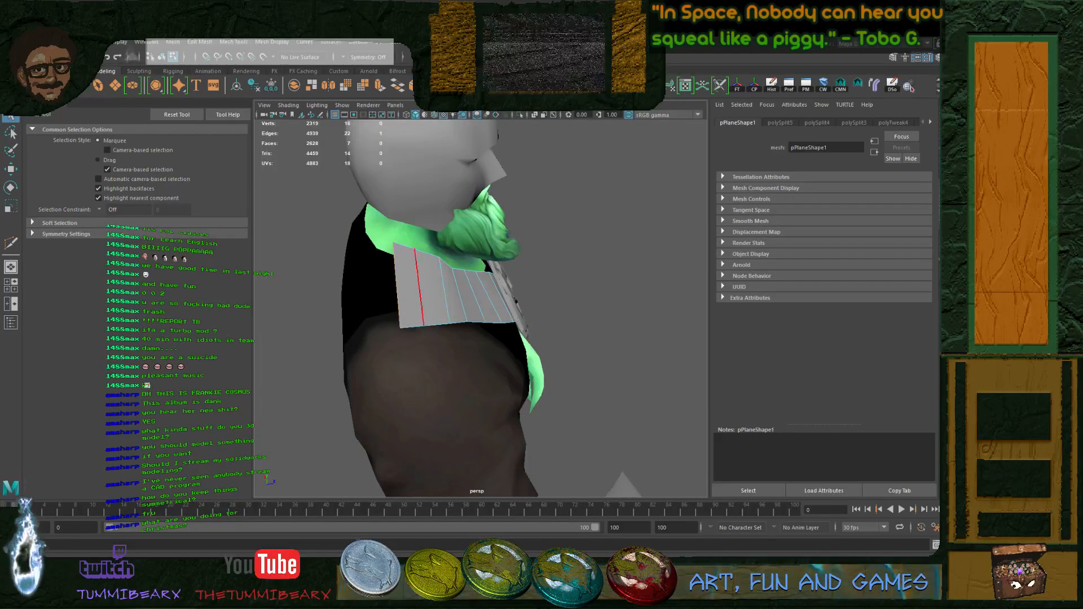
{"action": "key", "text": "ctrl+e"}
{"action": "key", "text": "w"}
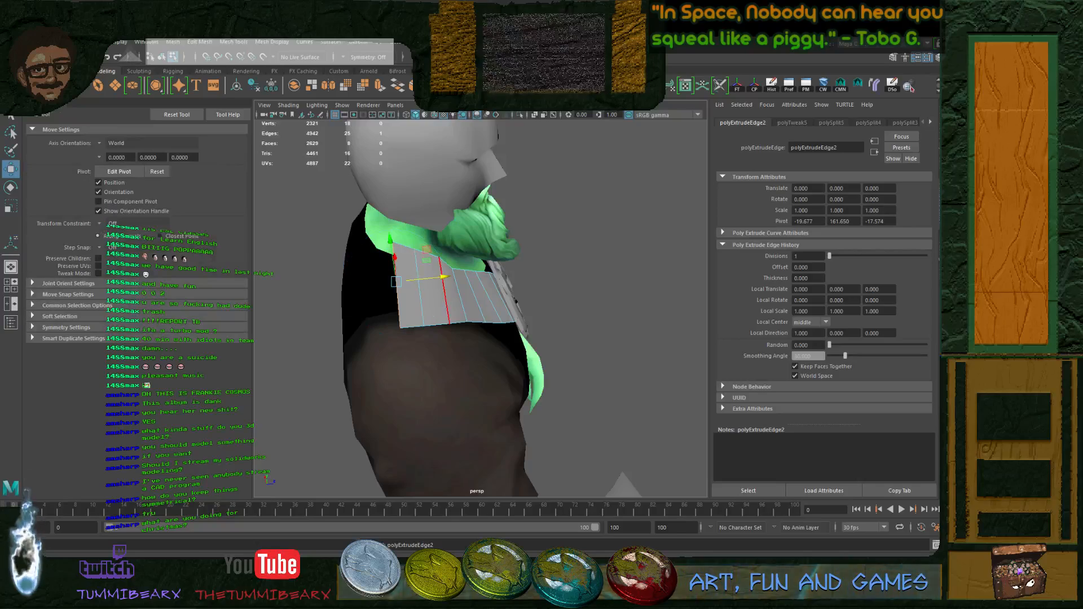
{"action": "left_click_drag", "start_coordinate": [443, 277], "coordinate": [392, 282]}
{"action": "left_click_drag", "start_coordinate": [437, 326], "coordinate": [390, 304], "text": "alt"}
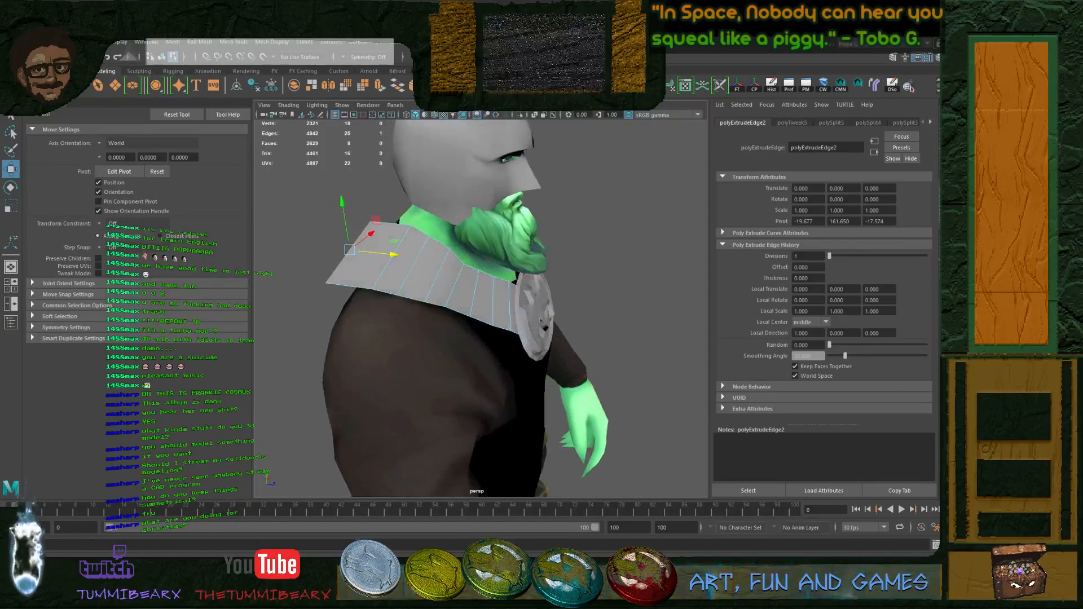
- Extrude the strip's rear edge again, backward and down behind the shoulder
{"action": "left_click_drag", "start_coordinate": [414, 268], "coordinate": [505, 302], "text": "alt"}
{"action": "key", "text": "ctrl+e"}
{"action": "key", "text": "w"}
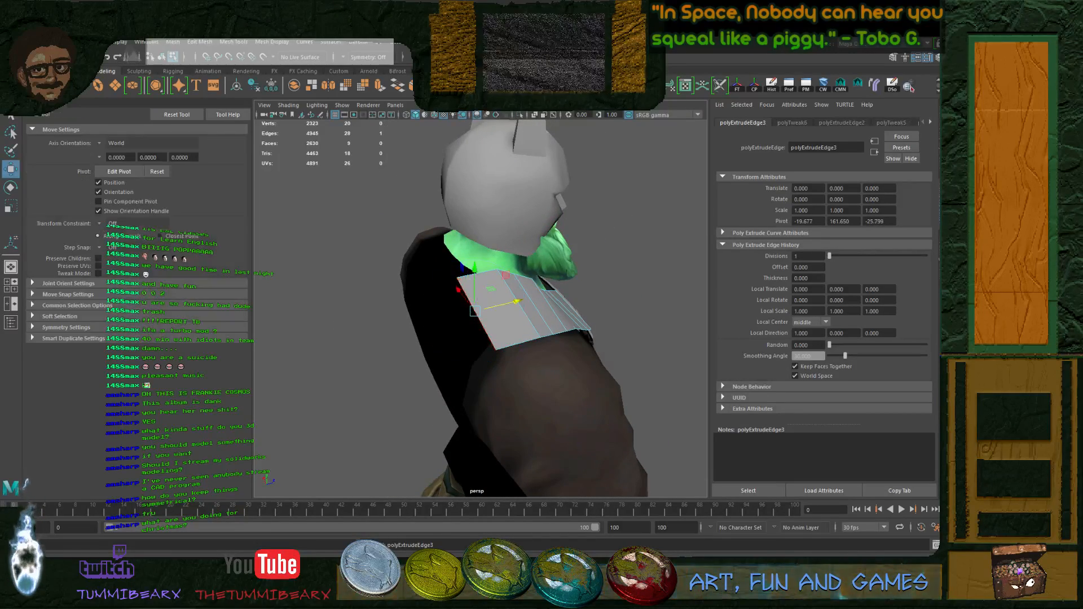
{"action": "left_click_drag", "start_coordinate": [531, 316], "coordinate": [465, 307], "text": "alt"}
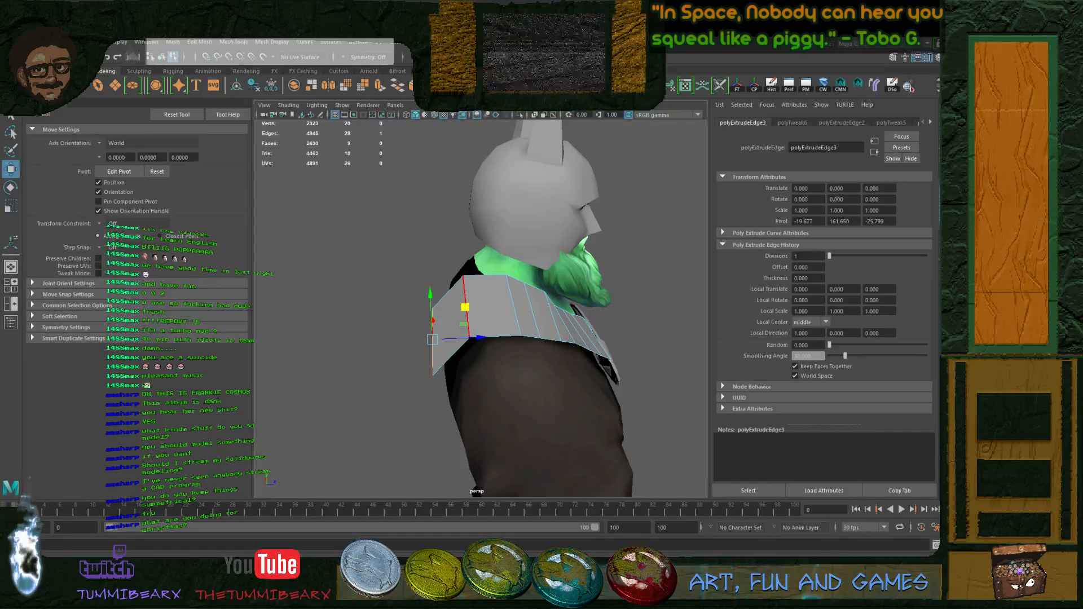
- Lower the cross edge behind the shoulder and adjust the one at the top so the strip follows the shoulder's curve
{"action": "left_click", "coordinate": [467, 318]}
{"action": "mouse_move", "coordinate": [465, 256]}
{"action": "left_mouse_down"}
{"action": "mouse_move", "coordinate": [465, 283]}
{"action": "mouse_move", "coordinate": [465, 274]}
{"action": "left_mouse_up"}
{"action": "left_click", "coordinate": [512, 302]}
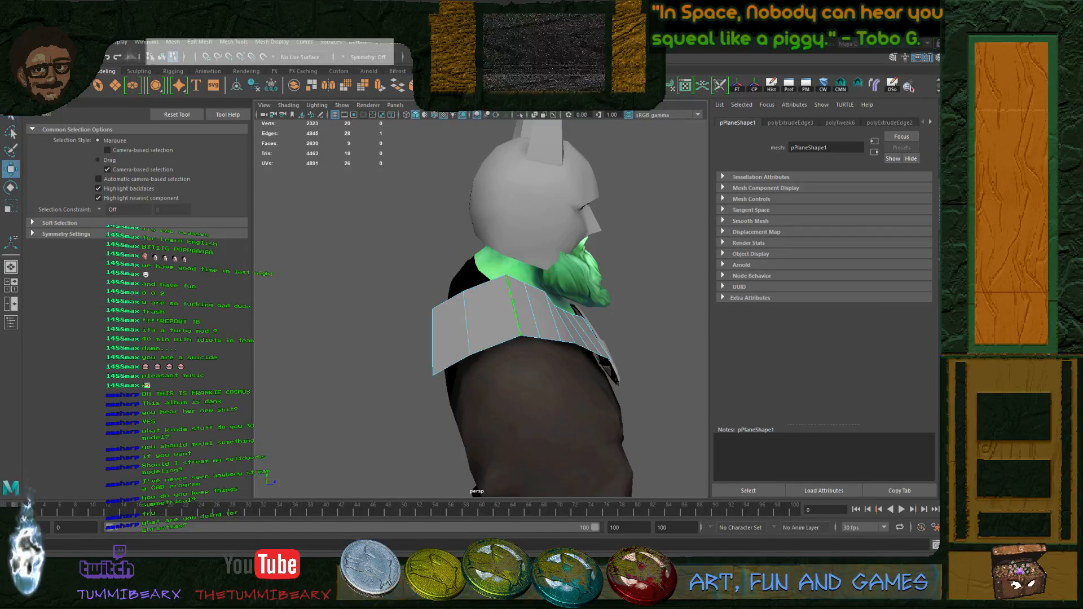
{"action": "left_click_drag", "start_coordinate": [514, 263], "coordinate": [428, 260]}
{"action": "key", "text": "q"}
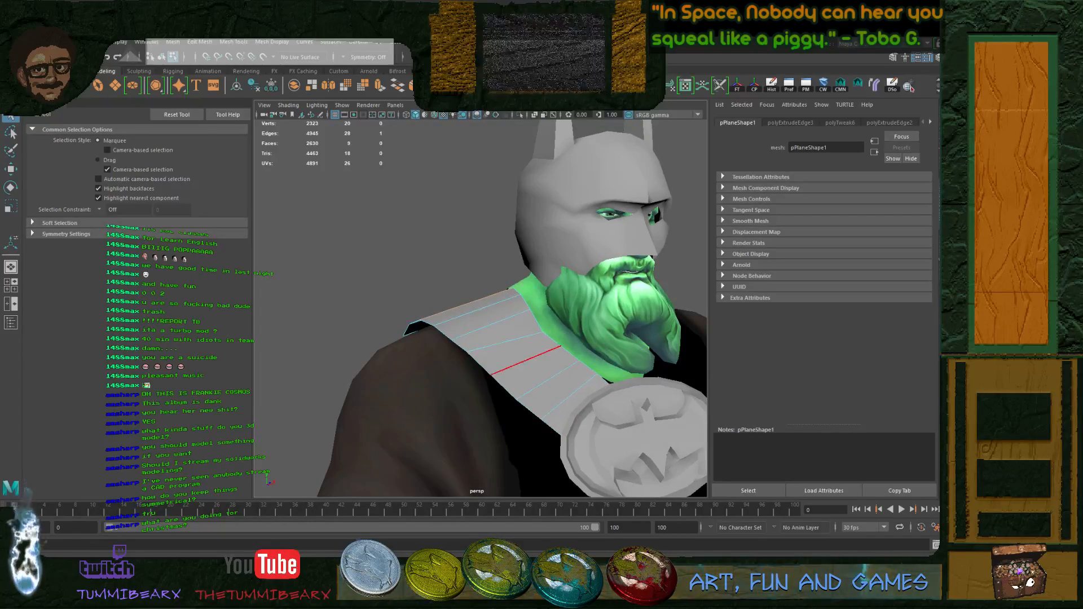
- Lower the cross edge between the strip's two rear faces slightly toward the back
{"action": "left_click_drag", "start_coordinate": [492, 325], "coordinate": [626, 333], "text": "alt"}
{"action": "left_click", "coordinate": [465, 358]}
{"action": "left_click_drag", "start_coordinate": [465, 358], "coordinate": [417, 322], "text": "alt"}
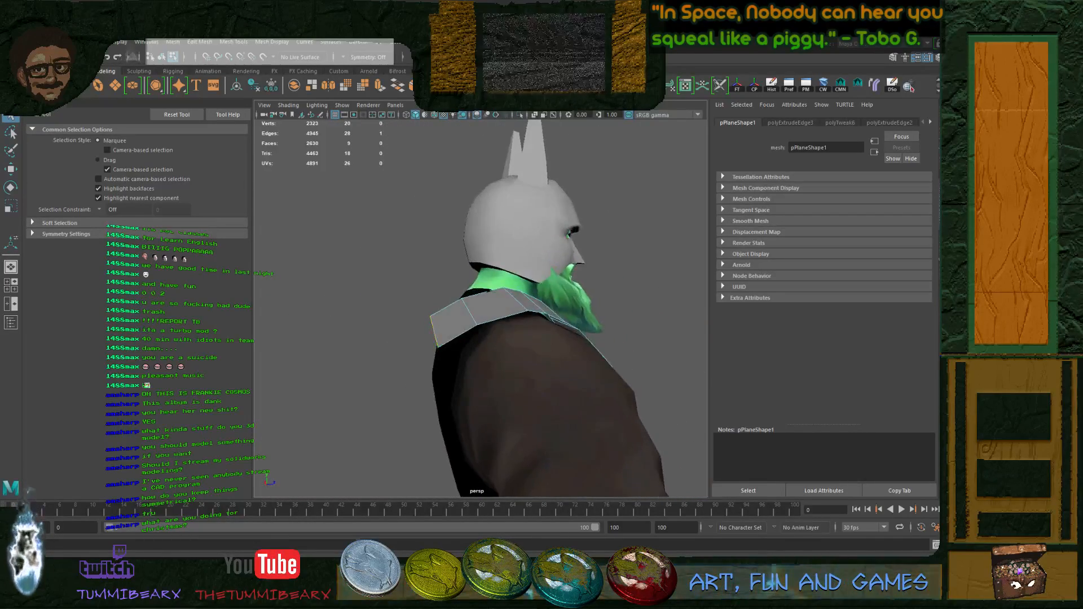
{"action": "key", "text": "w"}
{"action": "left_click_drag", "start_coordinate": [469, 262], "coordinate": [468, 266]}
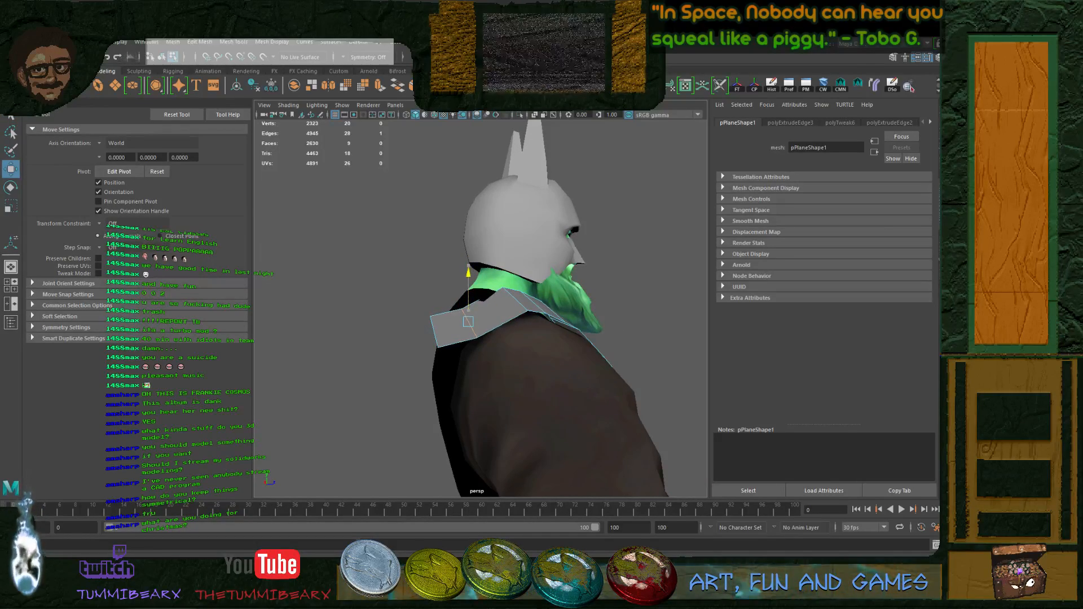
{"action": "key", "text": "q"}
- Insert an edge loop across the face behind the shoulder's top and adjust its height
{"action": "key", "text": "t"}
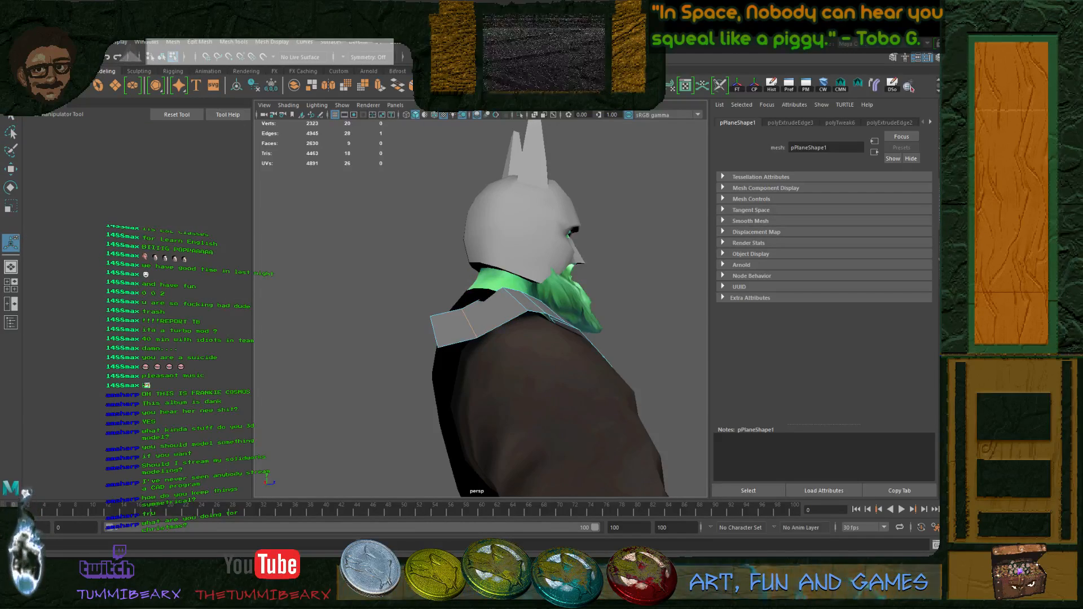
{"action": "key", "text": "ctrl+shift+x"}
{"action": "left_click", "coordinate": [491, 312], "text": "ctrl"}
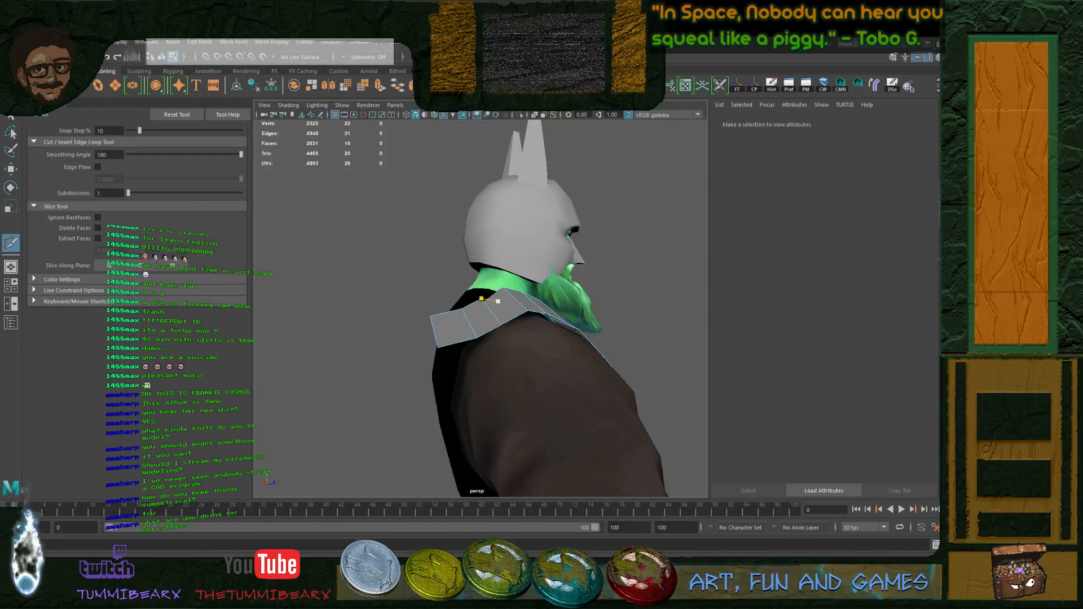
{"action": "key", "text": "q"}
{"action": "left_click", "coordinate": [491, 312]}
{"action": "key", "text": "w"}
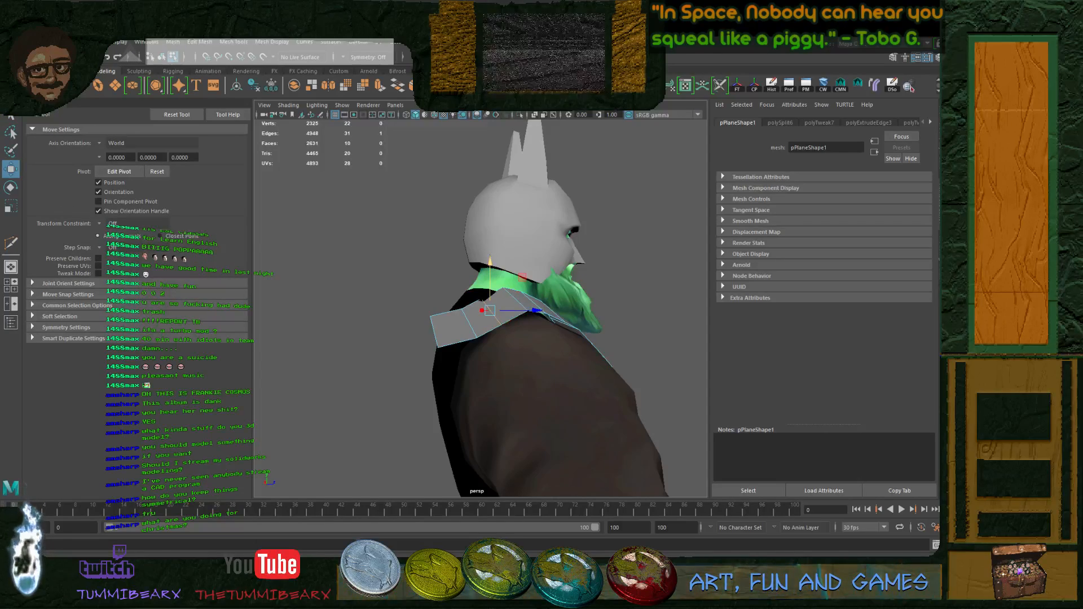
{"action": "left_click_drag", "start_coordinate": [516, 300], "coordinate": [490, 332], "text": "alt"}
- Lower the strip's rear end edge down the upper back and shift it slightly toward the spine
{"action": "key", "text": "q"}
{"action": "key", "text": "w"}
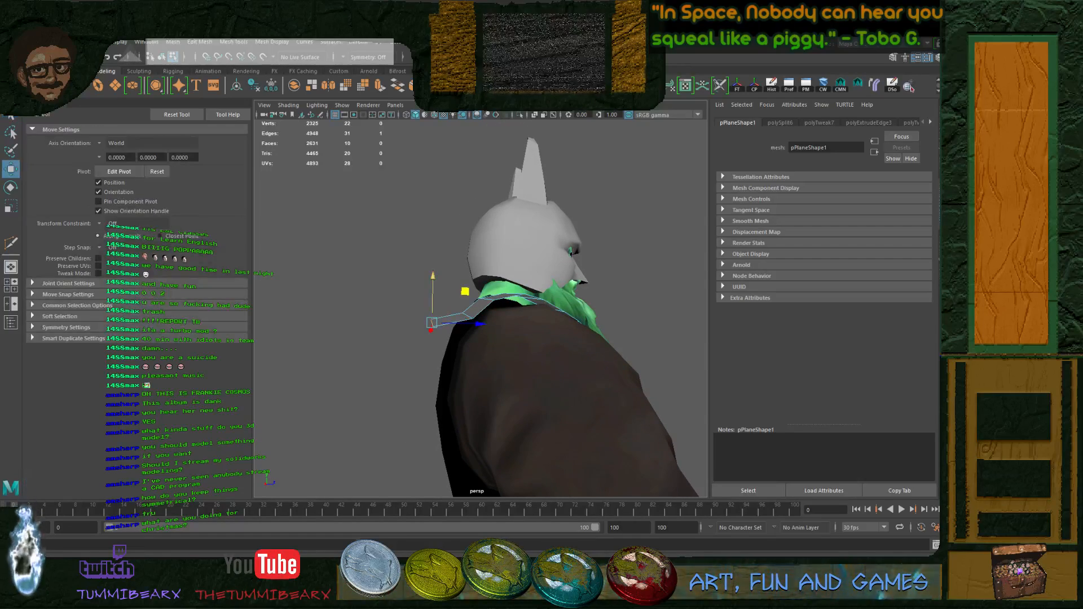
{"action": "left_click_drag", "start_coordinate": [433, 278], "coordinate": [389, 317]}
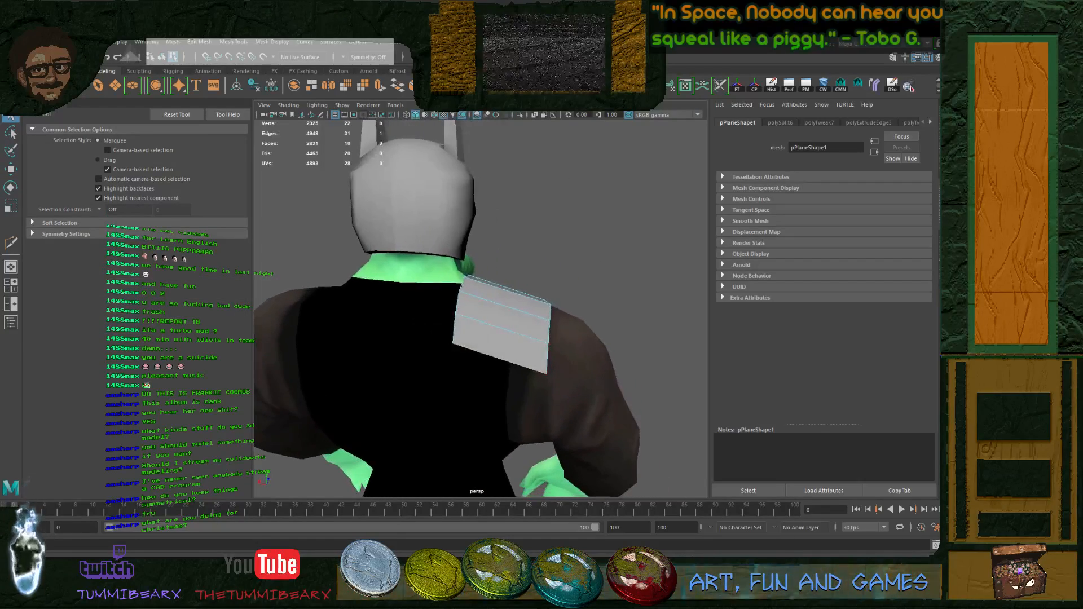
{"action": "left_click_drag", "start_coordinate": [454, 356], "coordinate": [448, 355]}
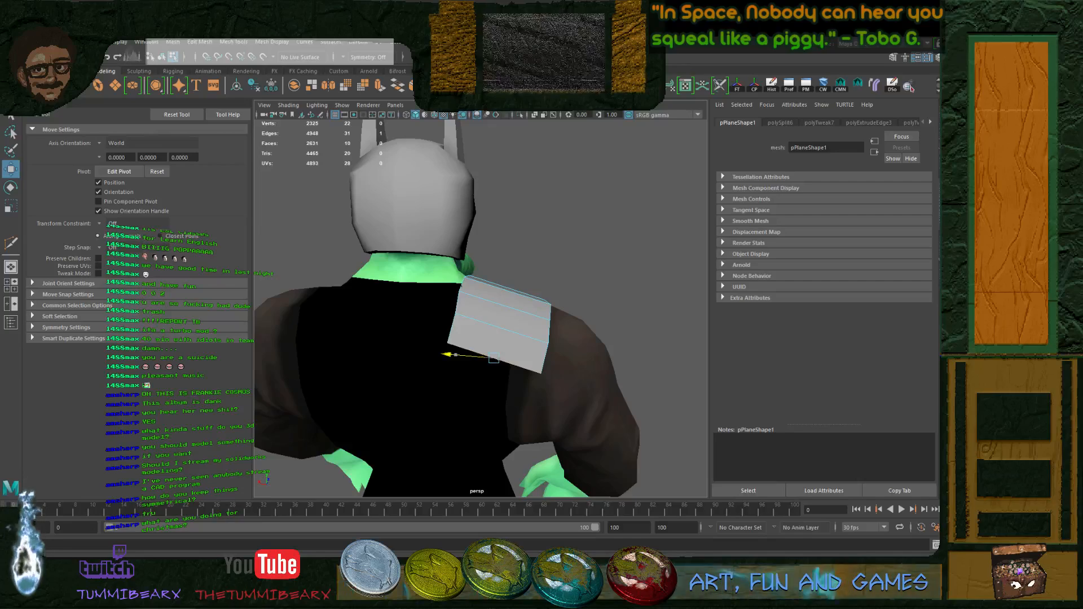
- Shift the strip's remaining cross edges on the upper back toward the spine to even out its slant
{"action": "key", "text": "q"}
{"action": "left_click", "coordinate": [490, 325]}
{"action": "key", "text": "w"}
{"action": "left_click_drag", "start_coordinate": [454, 325], "coordinate": [440, 354]}
{"action": "key", "text": "q"}
{"action": "left_click", "coordinate": [473, 351]}
{"action": "key", "text": "w"}
{"action": "key", "text": "q"}
{"action": "left_click", "coordinate": [486, 299]}
{"action": "mouse_move", "coordinate": [486, 300]}
{"action": "left_mouse_down", "text": "alt"}
{"action": "mouse_move", "coordinate": [287, 299]}
{"action": "mouse_move", "coordinate": [480, 319]}
{"action": "left_mouse_up", "text": "alt"}
{"action": "left_click", "coordinate": [483, 359]}
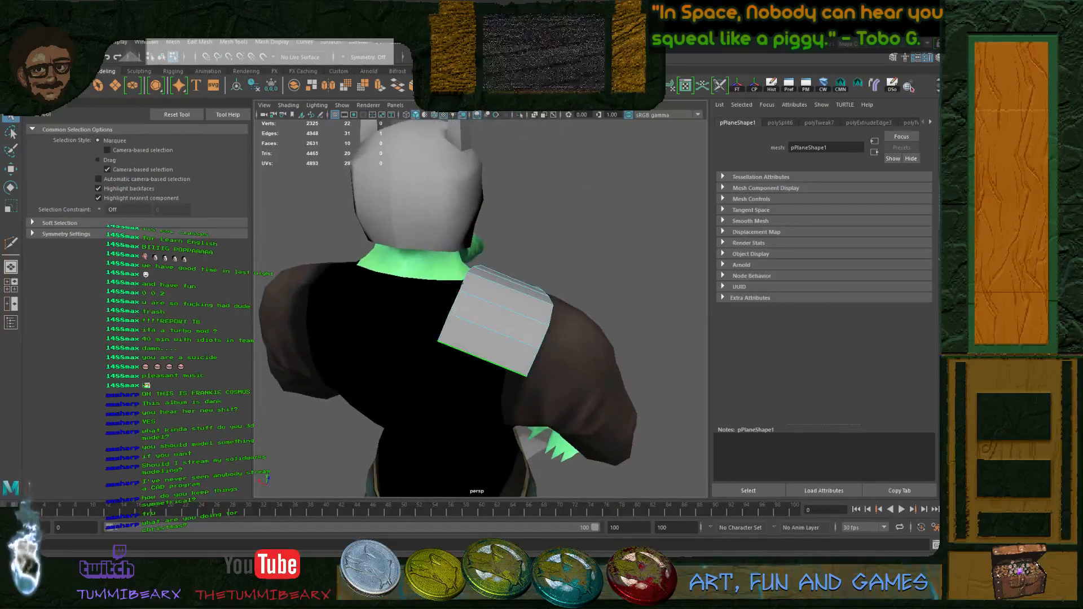
- Select the strip as a whole object and move its pivot to the body's centre line at the bat emblem disc
{"action": "left_click_drag", "start_coordinate": [483, 359], "coordinate": [316, 350], "text": "alt"}
{"action": "key", "text": "F8"}
{"action": "left_click", "coordinate": [384, 243]}
{"action": "left_click", "coordinate": [462, 361]}
{"action": "left_click_drag", "start_coordinate": [462, 361], "coordinate": [460, 347], "text": "alt"}
{"action": "middle_click_drag", "start_coordinate": [460, 347], "coordinate": [438, 276], "text": "alt"}
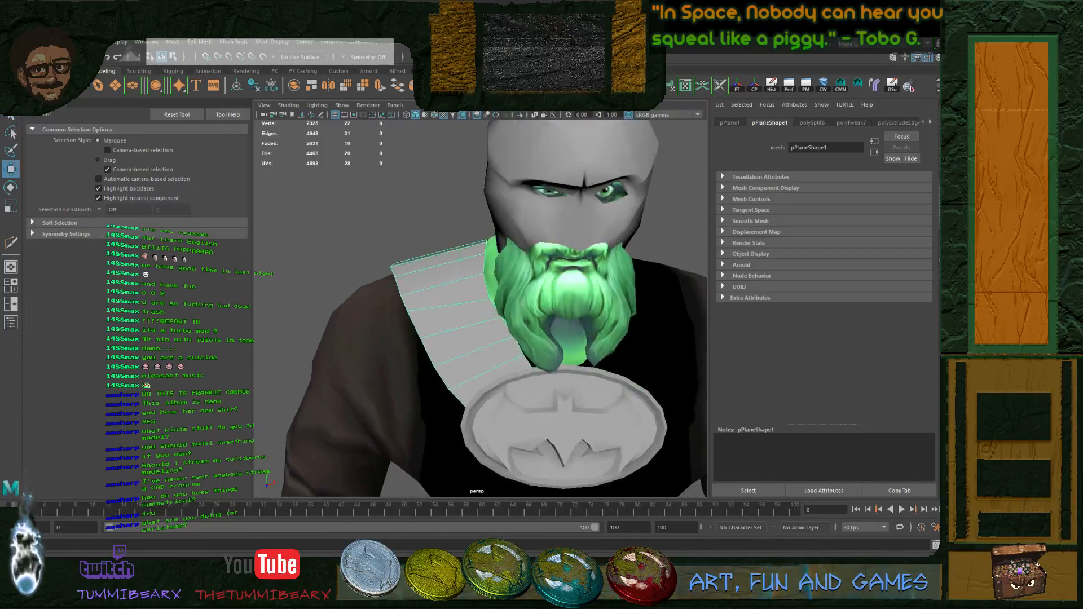
{"action": "key", "text": "w"}
{"action": "left_click_drag", "start_coordinate": [461, 274], "coordinate": [545, 381]}
{"action": "key", "text": "Insert"}
- Try to create a mirrored duplicate of the strip for the opposite shoulder
{"action": "key", "text": "ctrl+shift+d"}
{"action": "middle_click_drag", "start_coordinate": [544, 381], "coordinate": [478, 357], "text": "alt"}
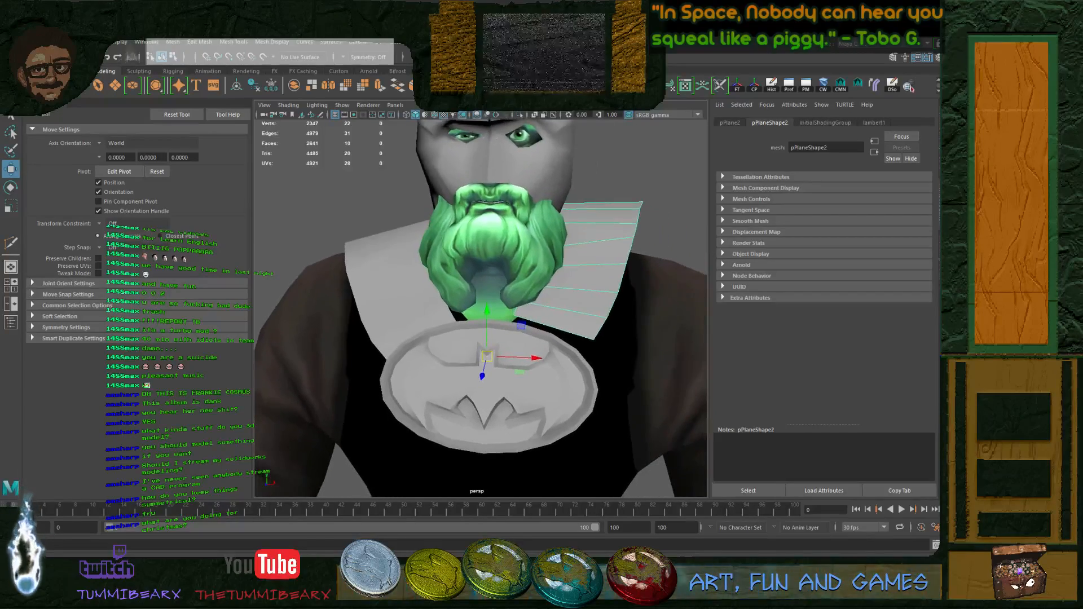
{"action": "right_click_drag", "start_coordinate": [478, 356], "coordinate": [418, 353], "text": "alt"}
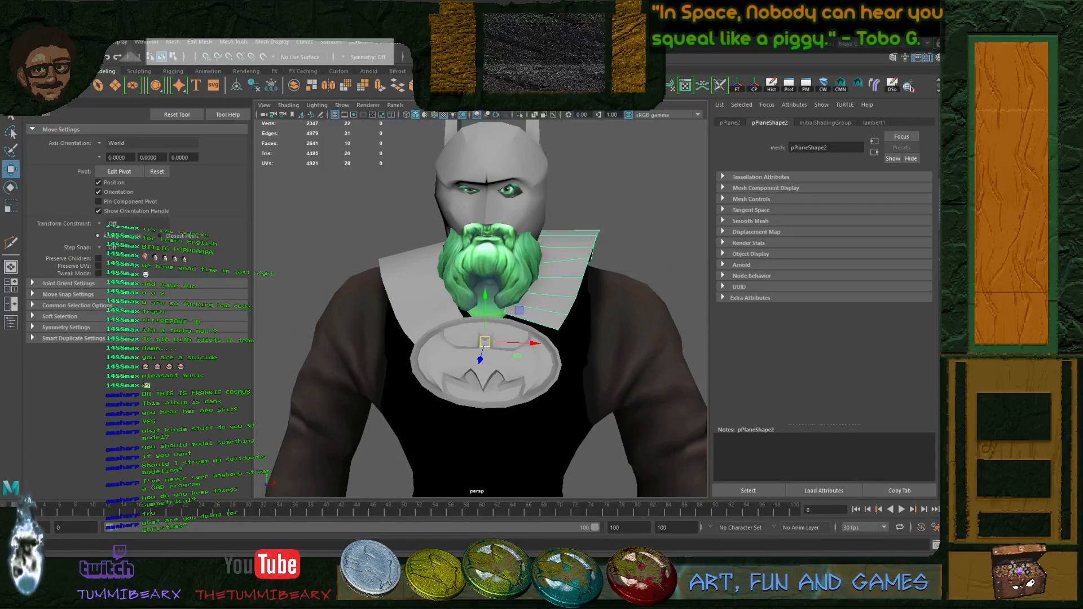
{"action": "key", "text": "ctrl+z"}
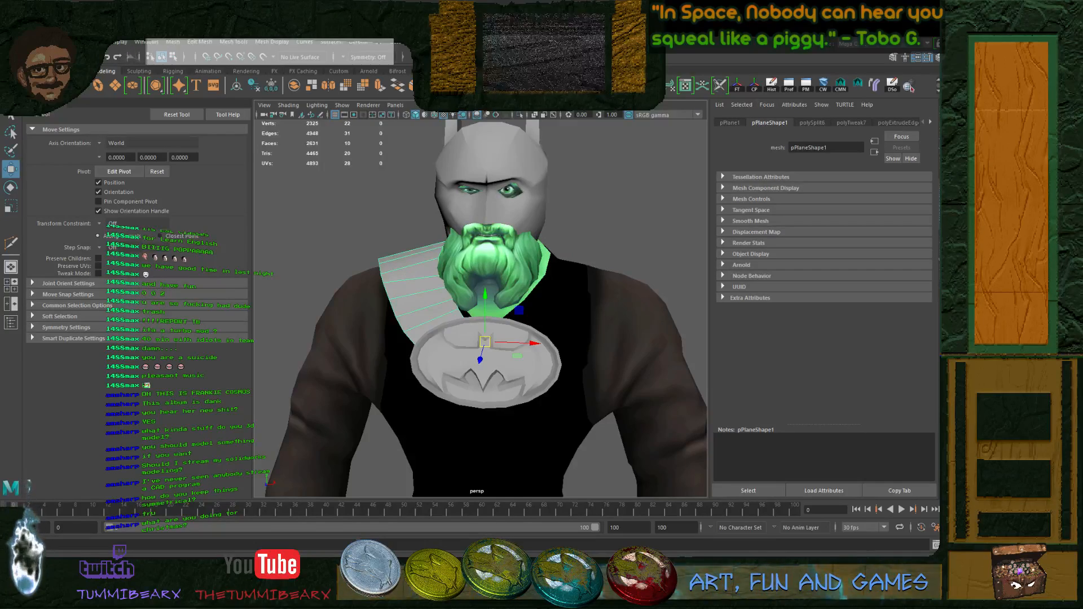
- Create a mirrored duplicate of the strip on the opposite shoulder after deleting its history and freezing its transformations
{"action": "left_click", "coordinate": [771, 85]}
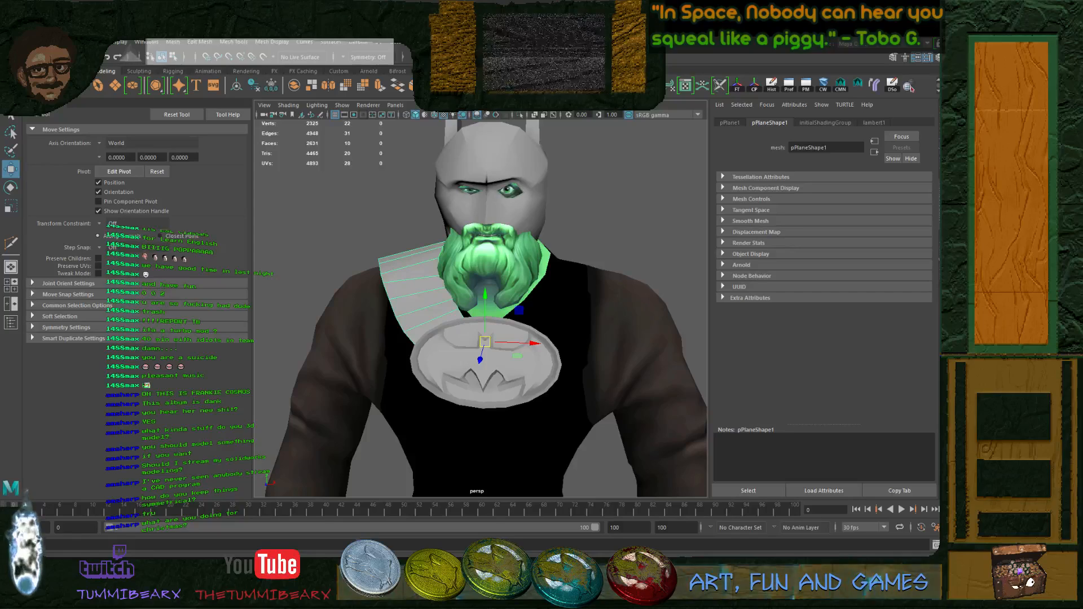
{"action": "left_click", "coordinate": [737, 85]}
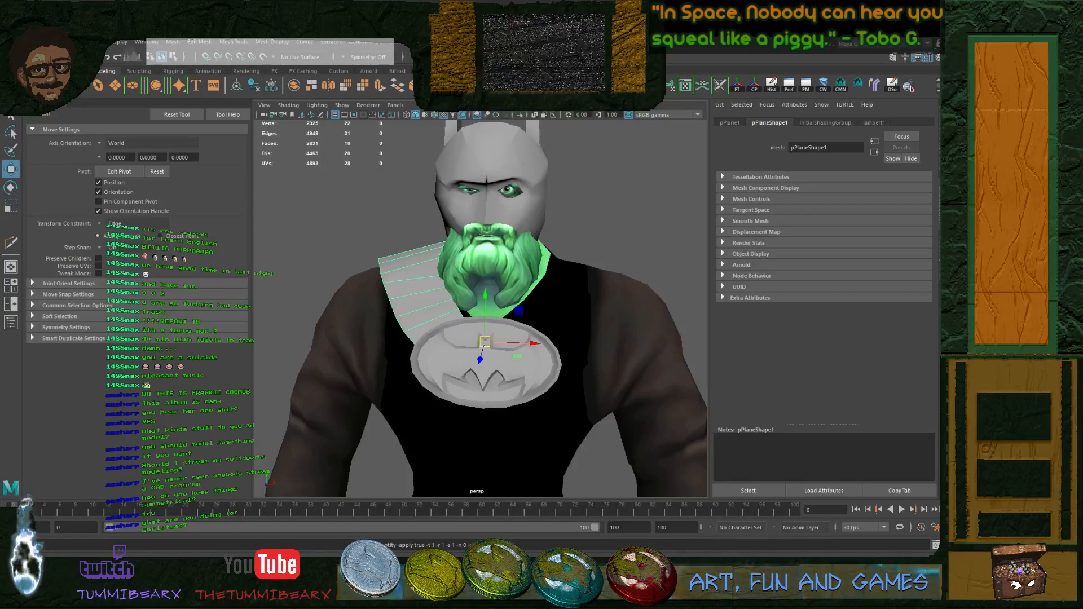
{"action": "key", "text": "ctrl+shift+d"}
{"action": "key", "text": "alt+d"}
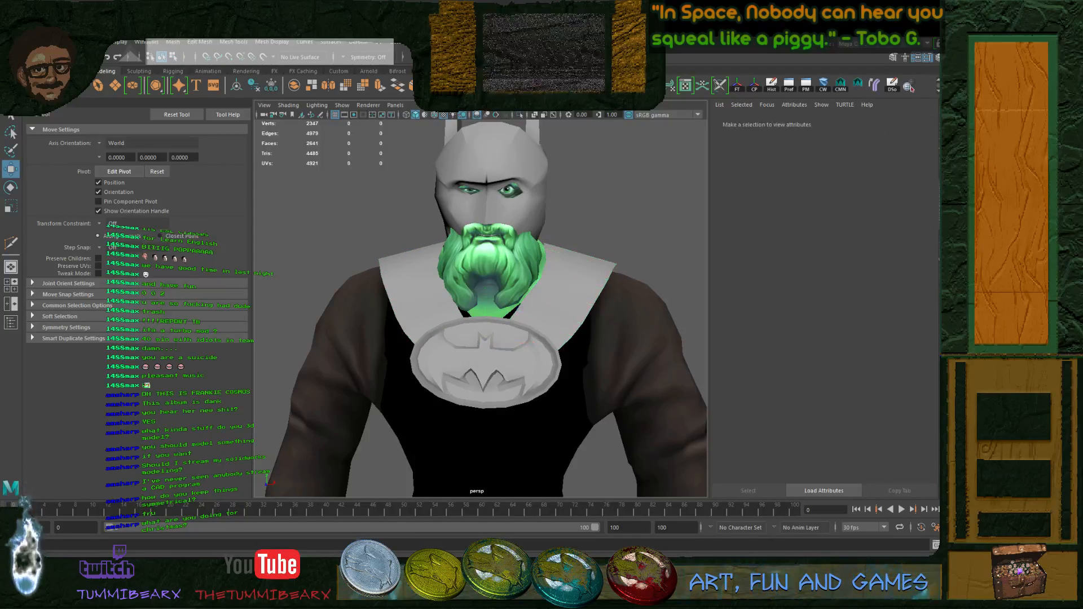
- Combine the two shoulder strips into one mesh
{"action": "left_click_drag", "start_coordinate": [575, 294], "coordinate": [369, 280], "text": "alt"}
{"action": "left_click", "coordinate": [386, 282]}
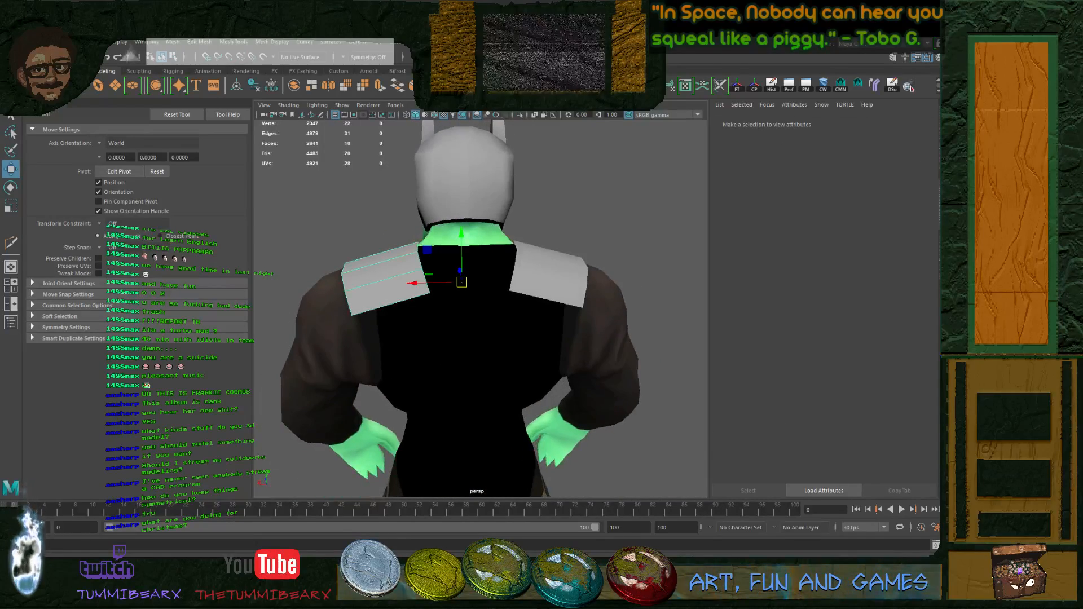
{"action": "left_click", "coordinate": [549, 275], "text": "shift"}
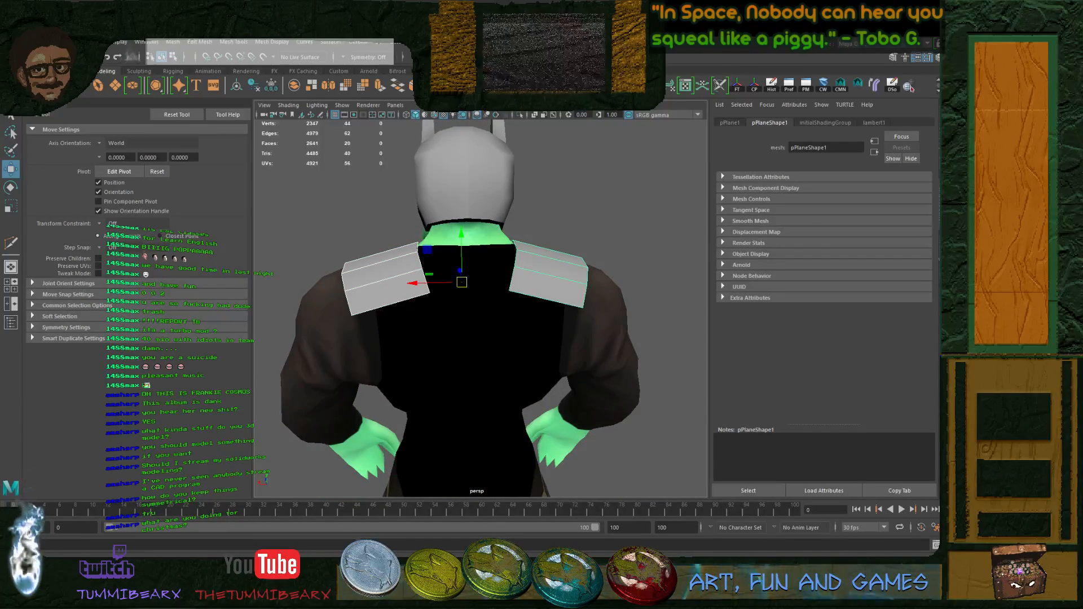
{"action": "left_click", "coordinate": [294, 85]}
- Extrude the rear end edges of both shoulder strips down to the waist and adjust their distance from the back
{"action": "key", "text": "F10"}
{"action": "left_click", "coordinate": [546, 299]}
{"action": "left_click", "coordinate": [389, 304], "text": "shift"}
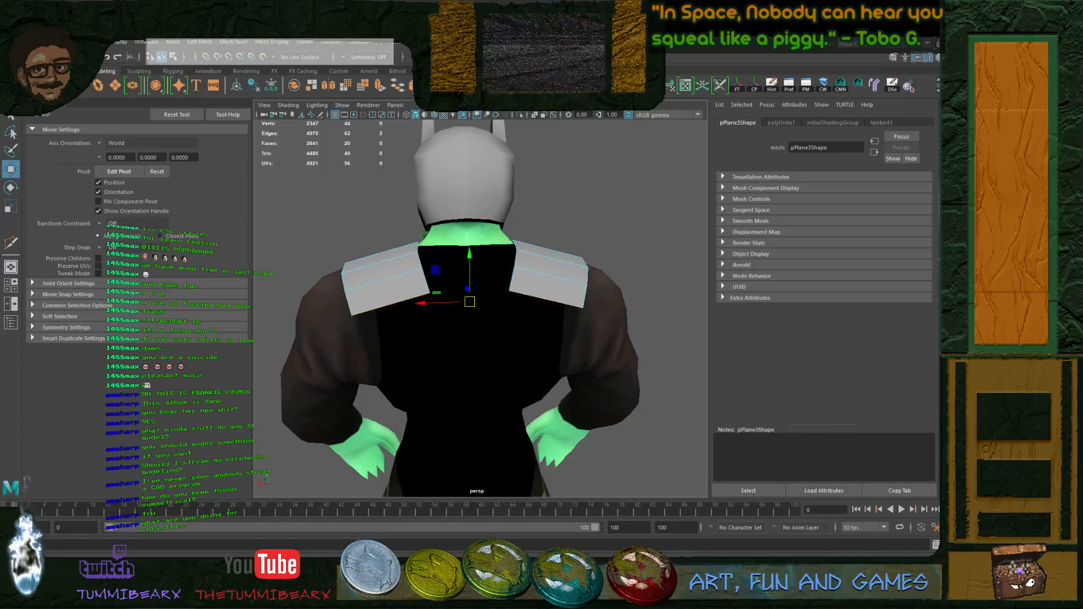
{"action": "key", "text": "ctrl+e"}
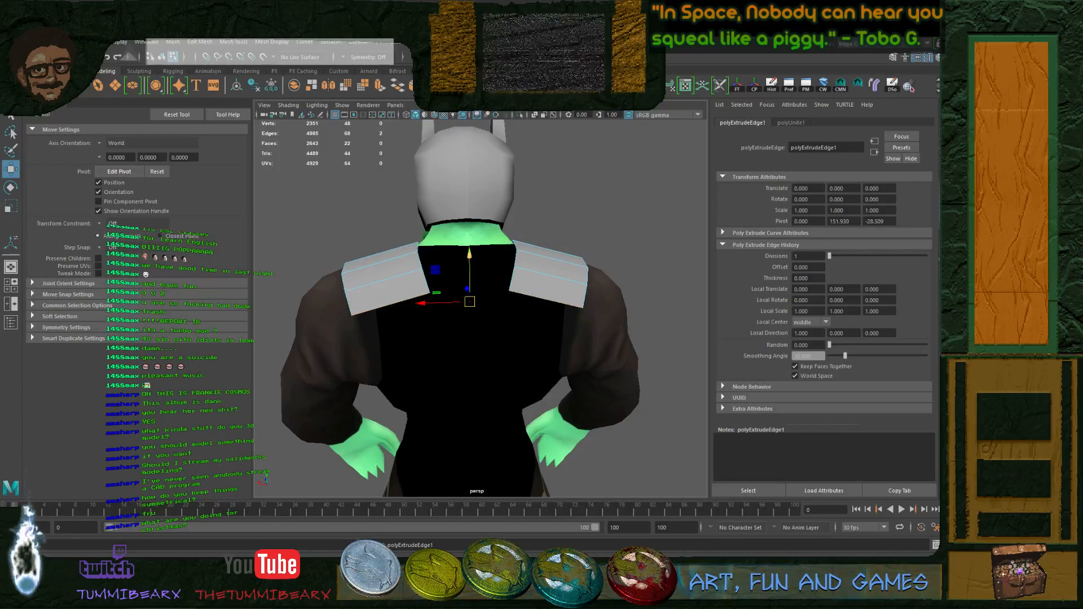
{"action": "left_click_drag", "start_coordinate": [469, 270], "coordinate": [533, 432]}
{"action": "left_click_drag", "start_coordinate": [465, 399], "coordinate": [480, 411]}
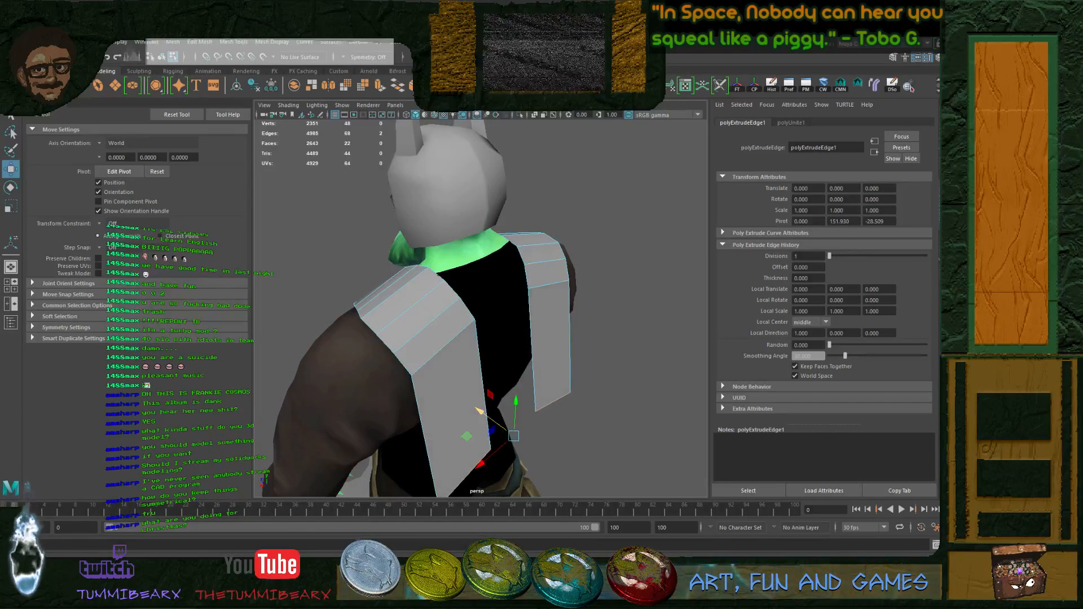